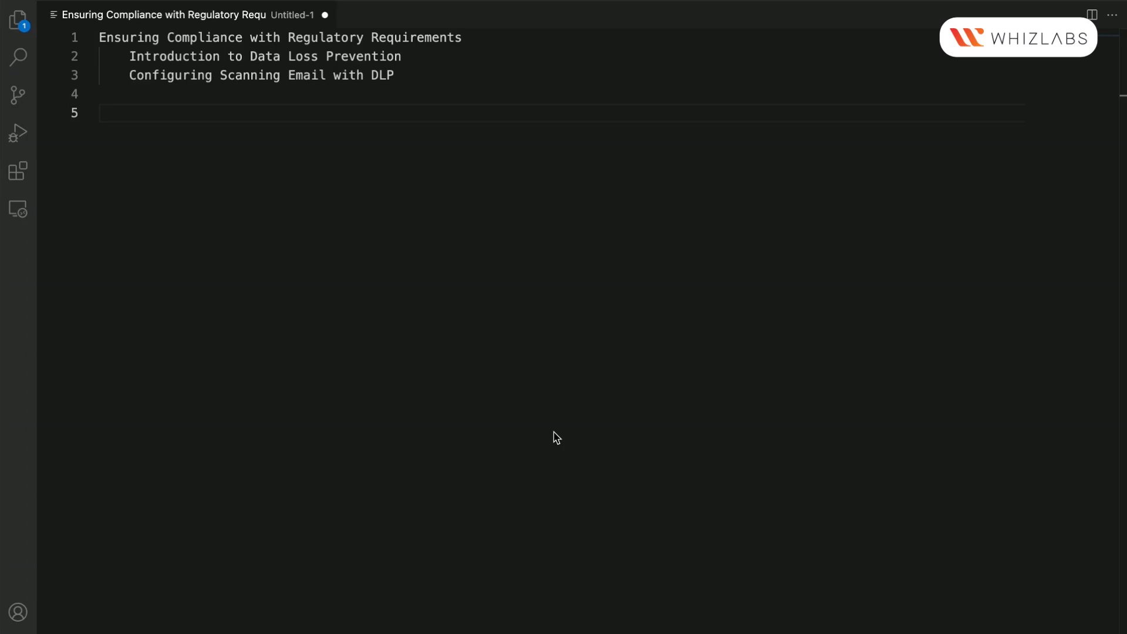
pyautogui.doubleClick(288, 55)
pyautogui.doubleClick(372, 56)
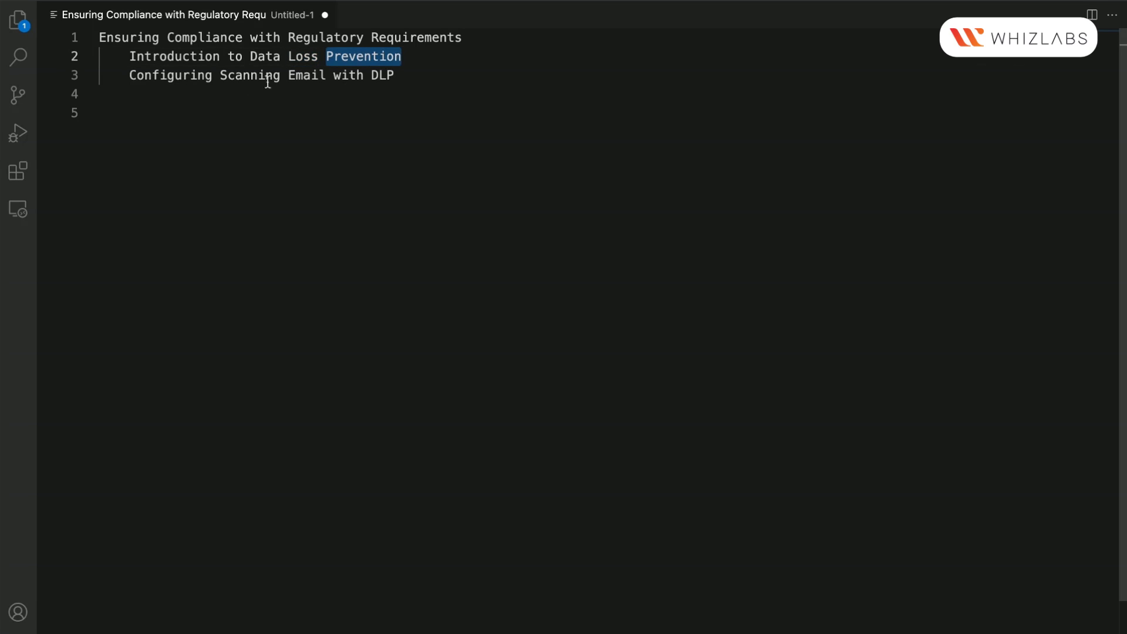
pyautogui.moveTo(129, 76); pyautogui.dragTo(418, 76)
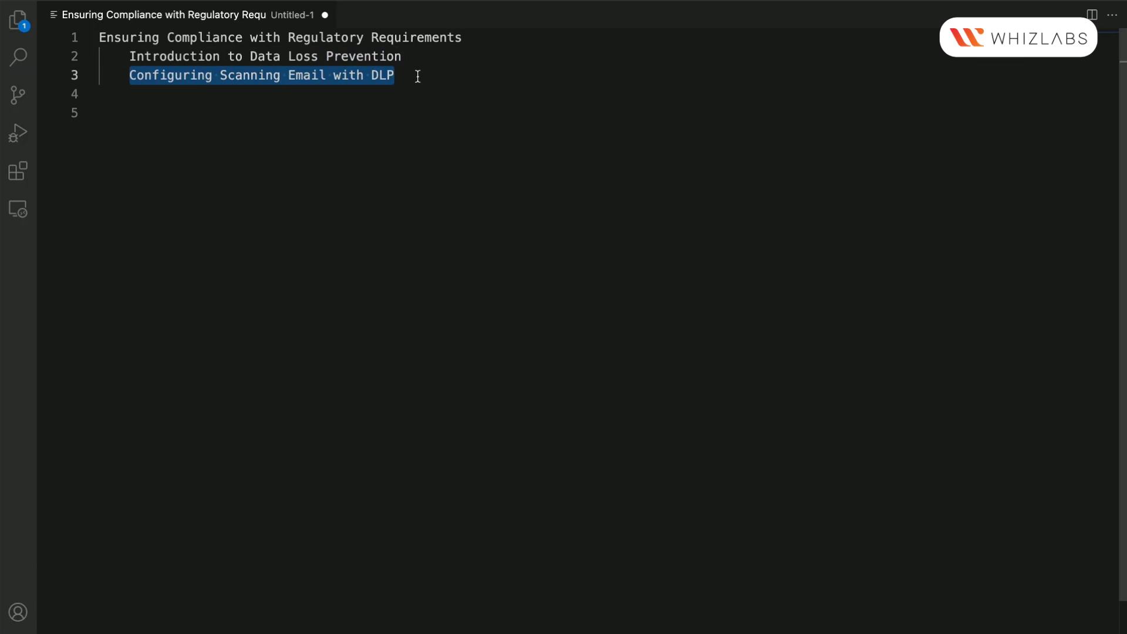
pyautogui.click(418, 76)
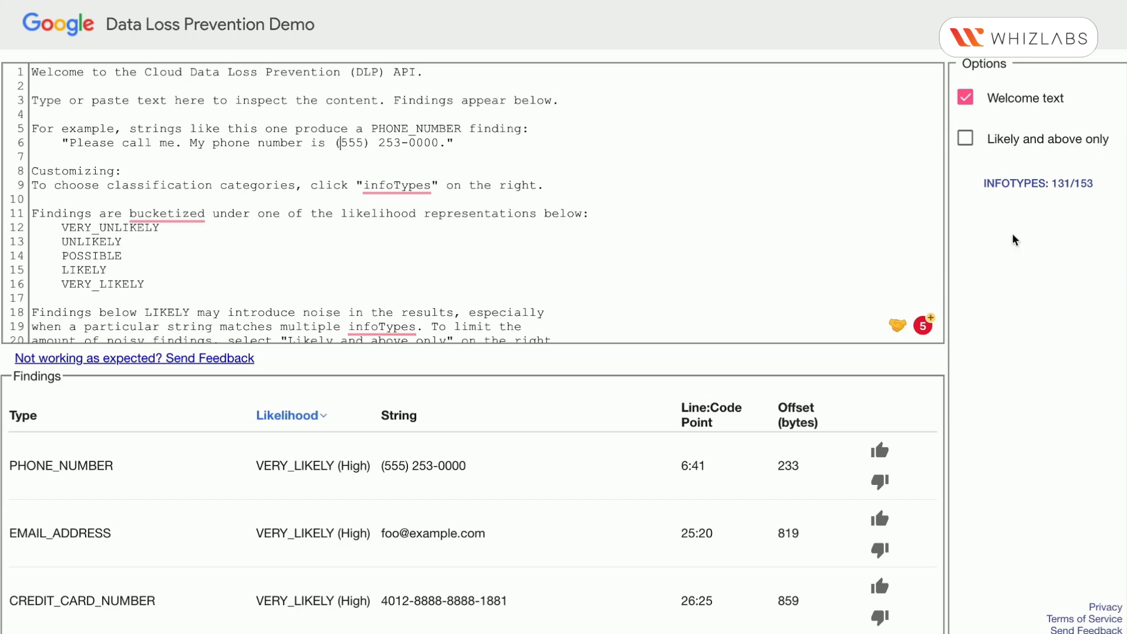
# Turn off the welcome text and start the sample message with "Hello Mr" followed by the person's full name and a period
pyautogui.click(965, 98)
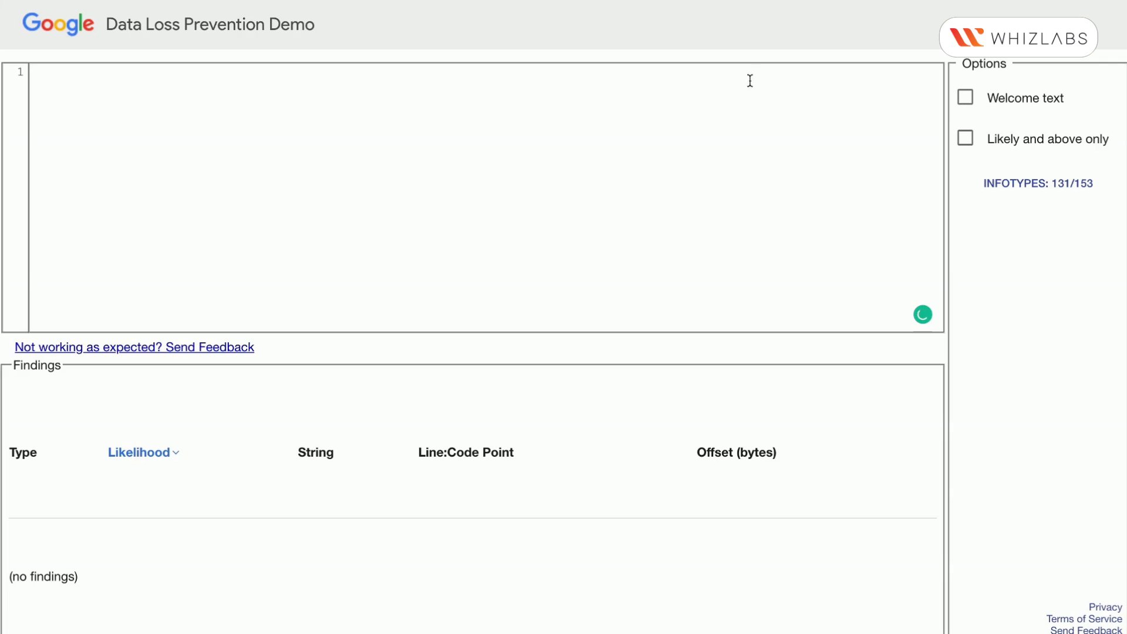
pyautogui.click(321, 117)
pyautogui.write('Hello')
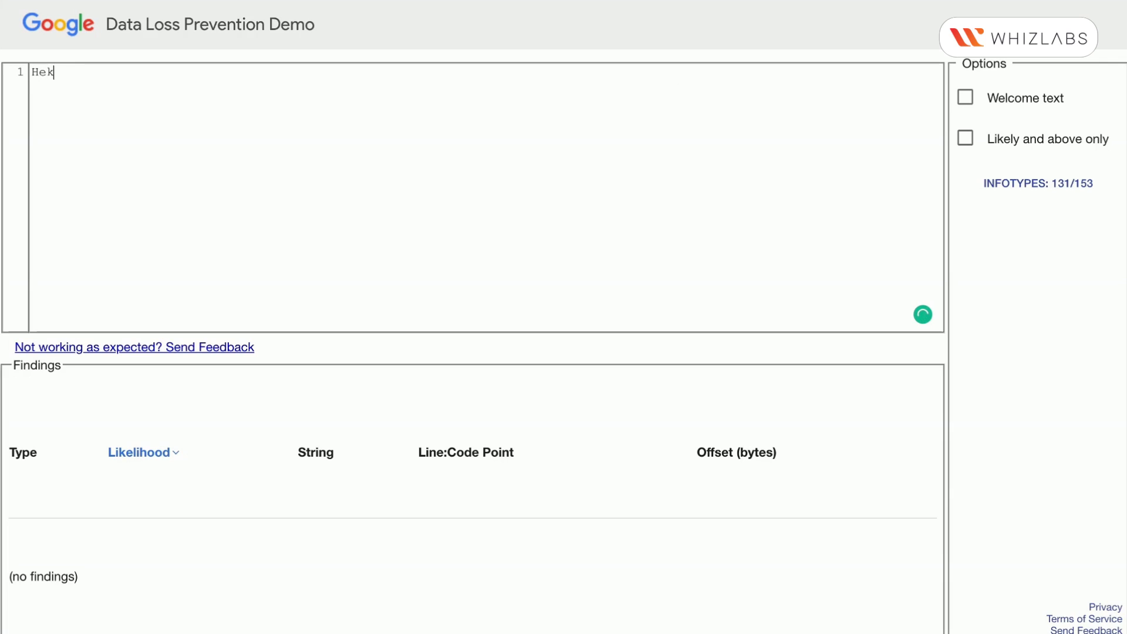
pyautogui.press('BackSpace')
pyautogui.press('BackSpace')
pyautogui.press('BackSpace')
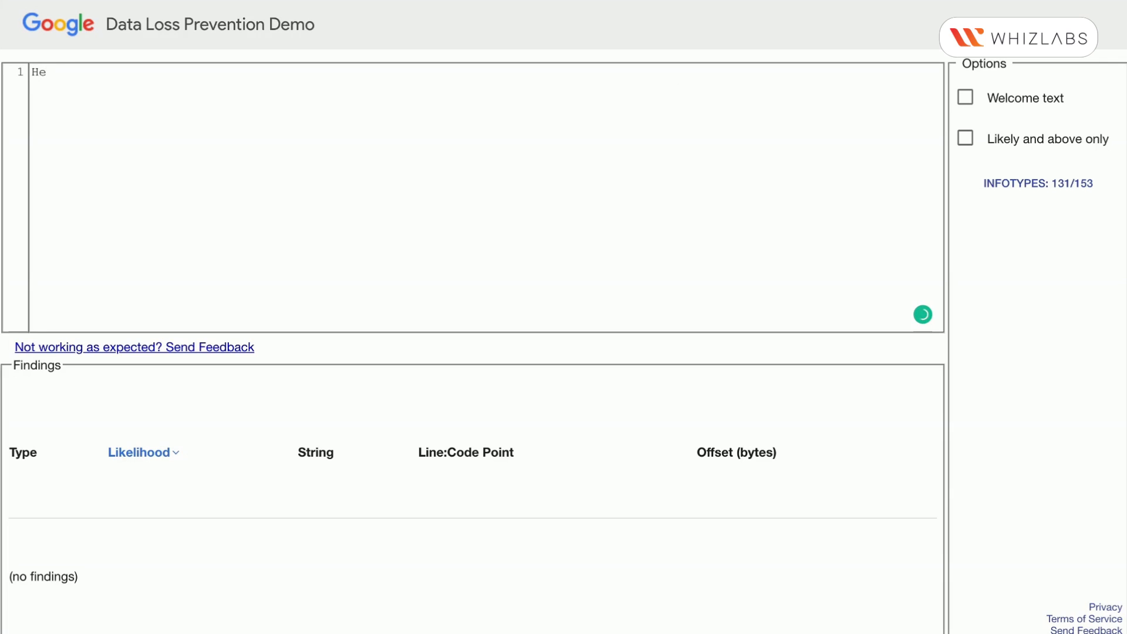
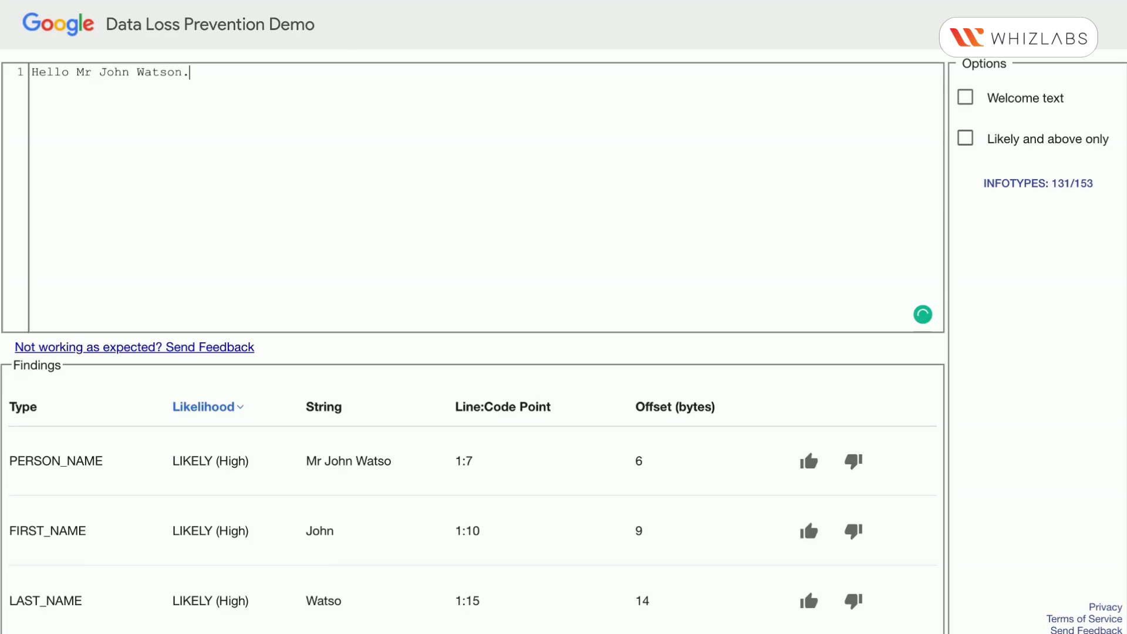
pyautogui.write(' we w')
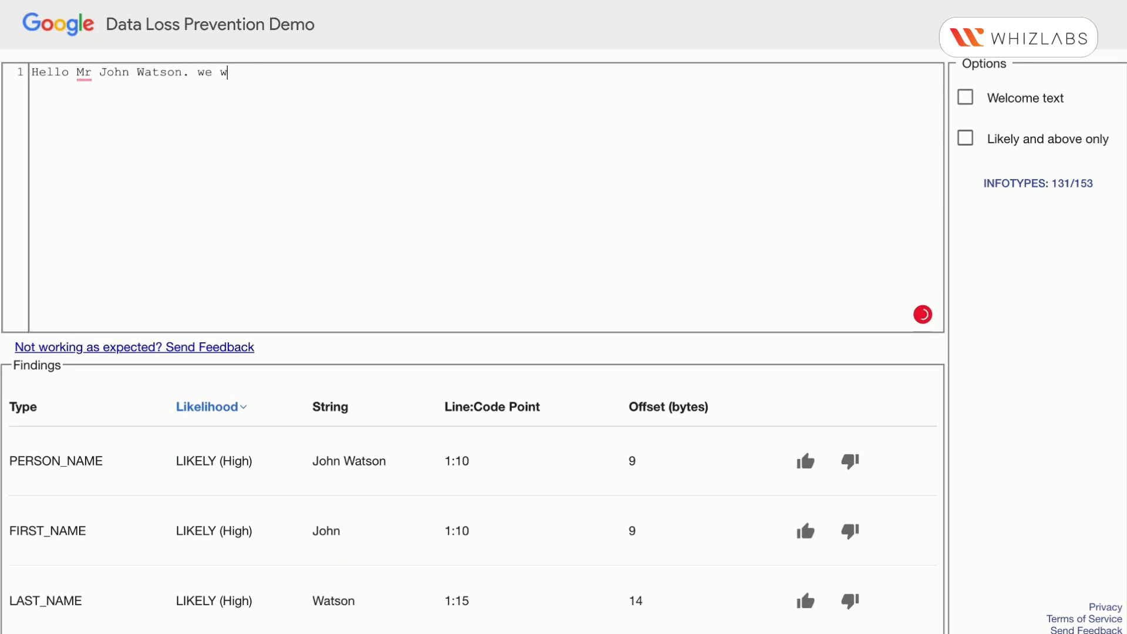
pyautogui.write('ere tryin')
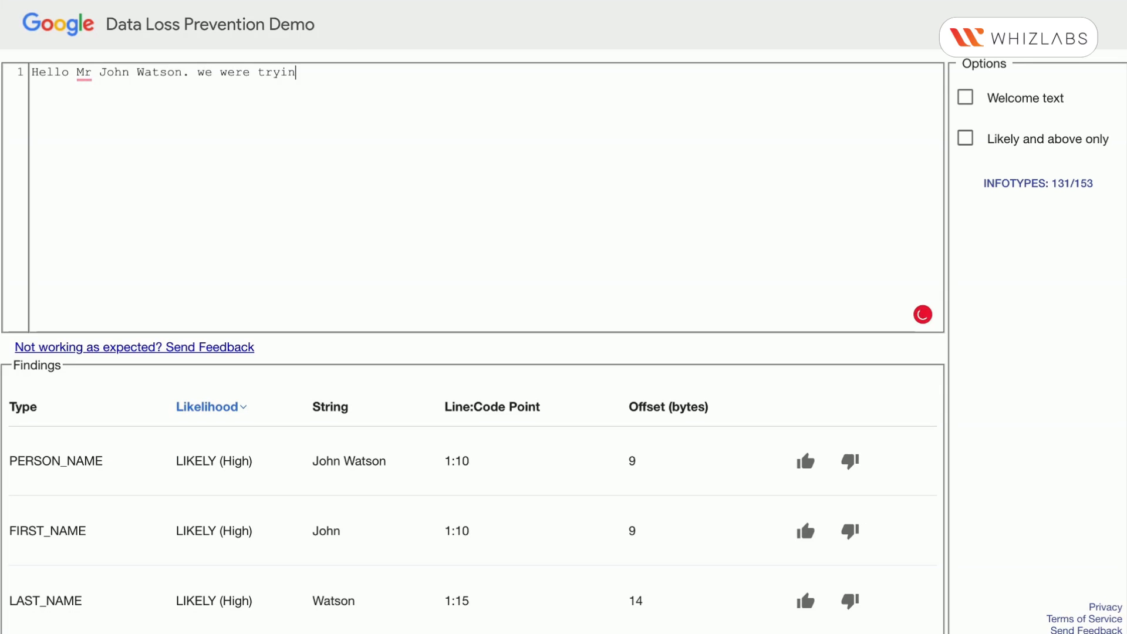
pyautogui.write('g to reach you')
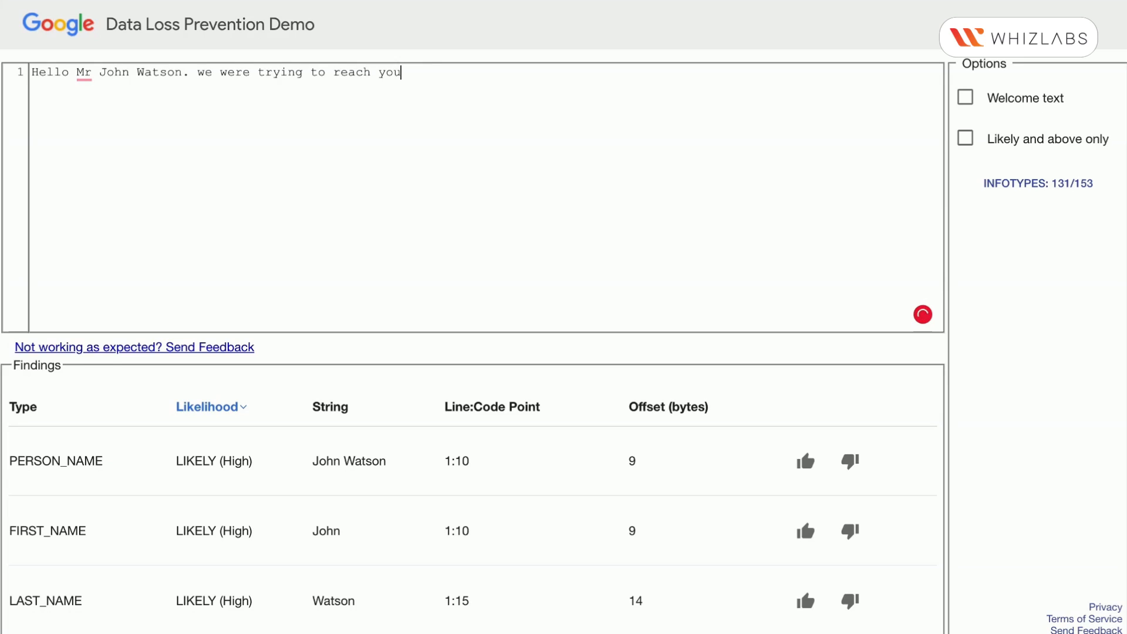
pyautogui.write('r number +91 98765 12345')
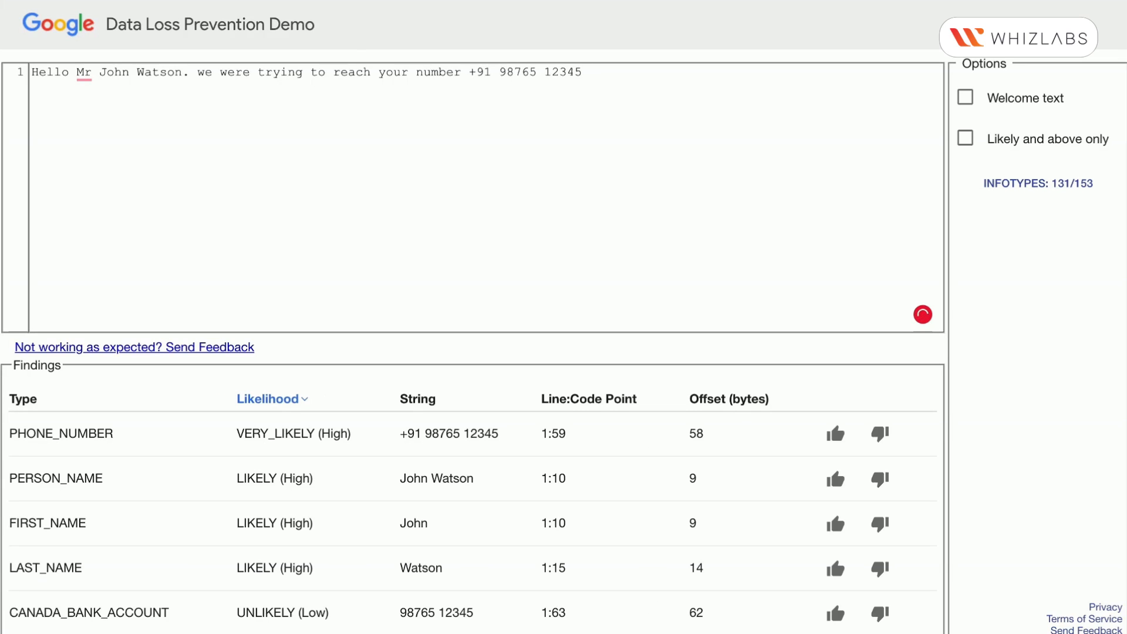
pyautogui.write(' for your card number')
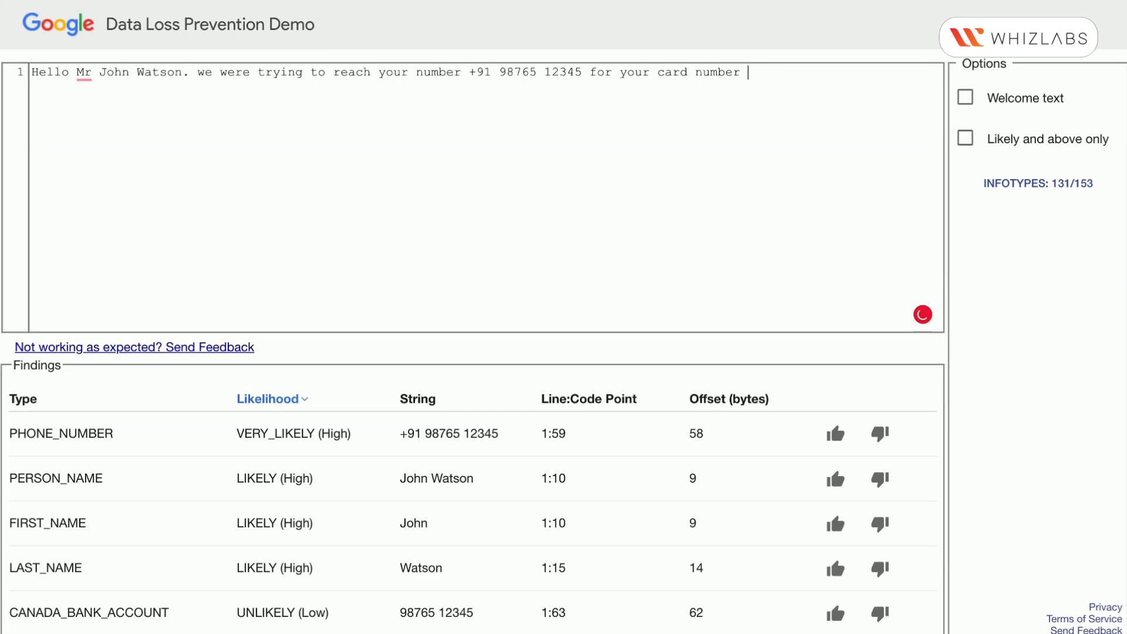
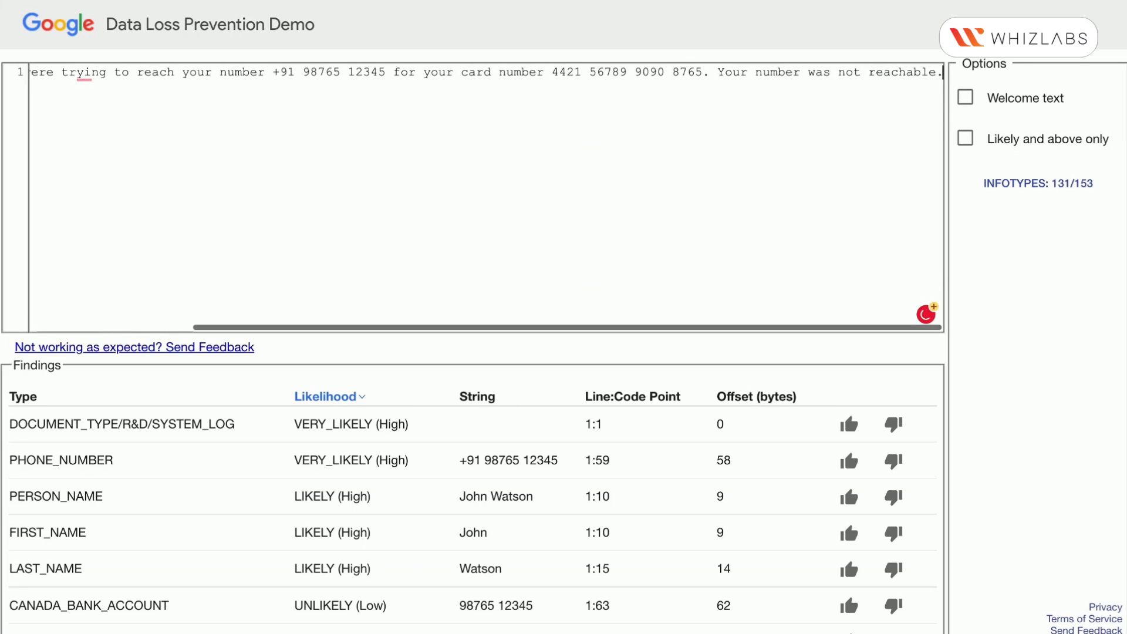
# End the sentence with a period and add "Your number was not reachable." on a second line
pyautogui.click(716, 72)
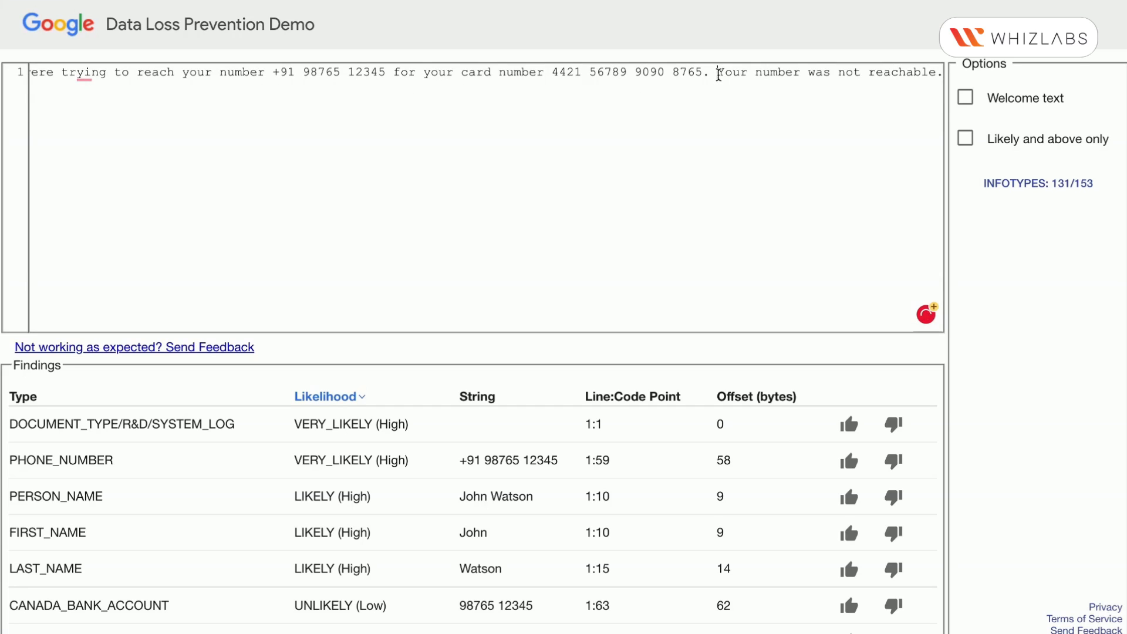
pyautogui.press('Return')
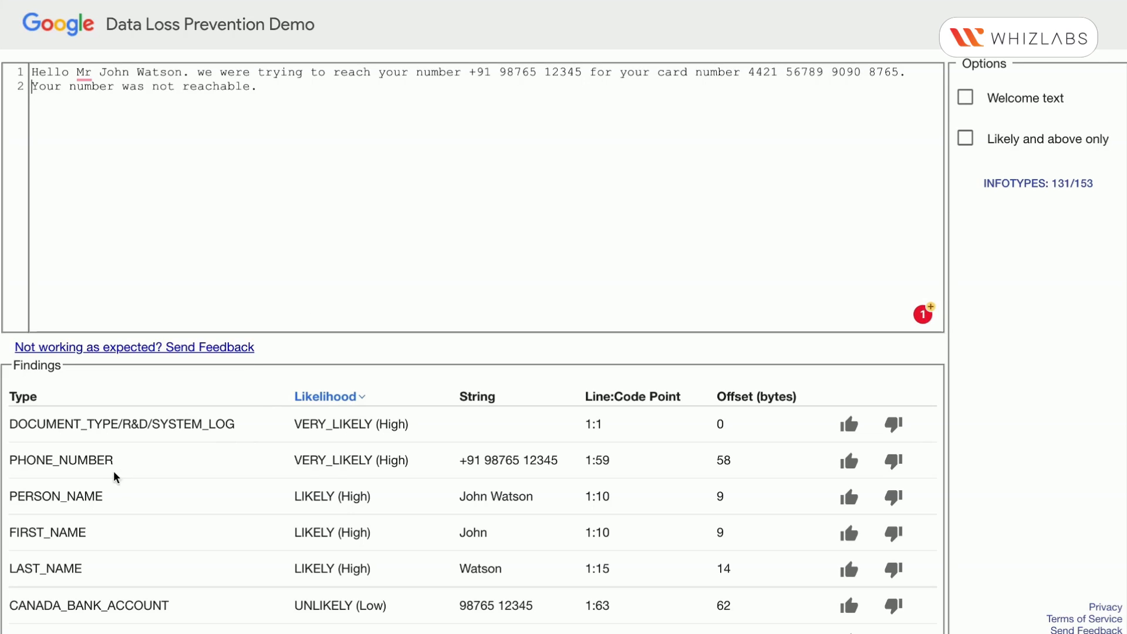
# Examine the findings for the phone number, bank account, first and last name, and document type entries
pyautogui.doubleClick(75, 461)
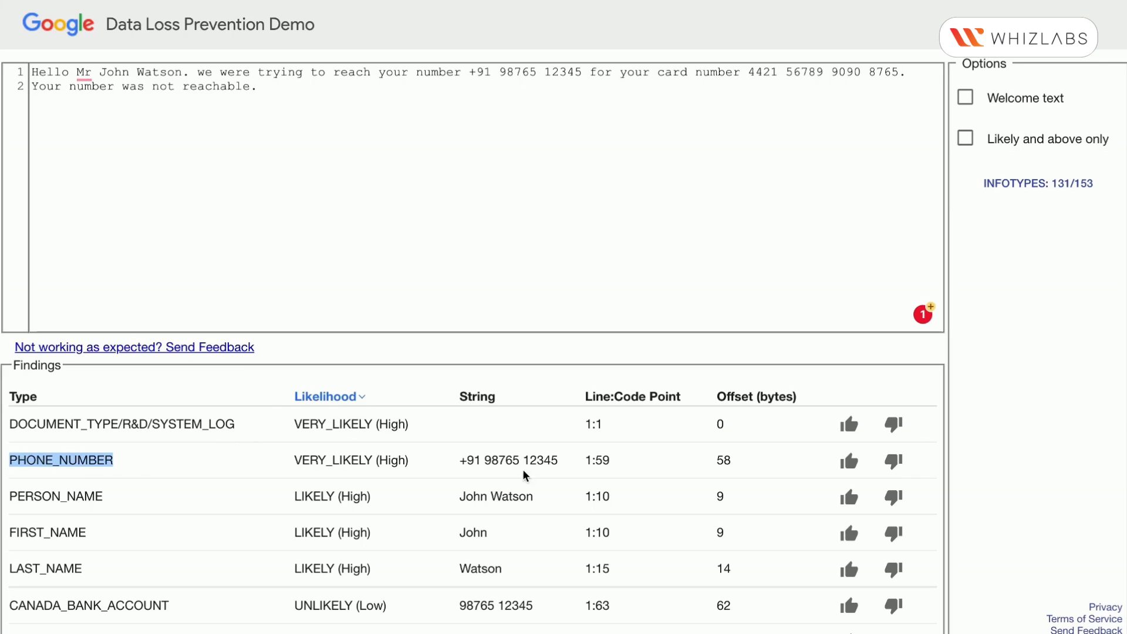
pyautogui.click(461, 467)
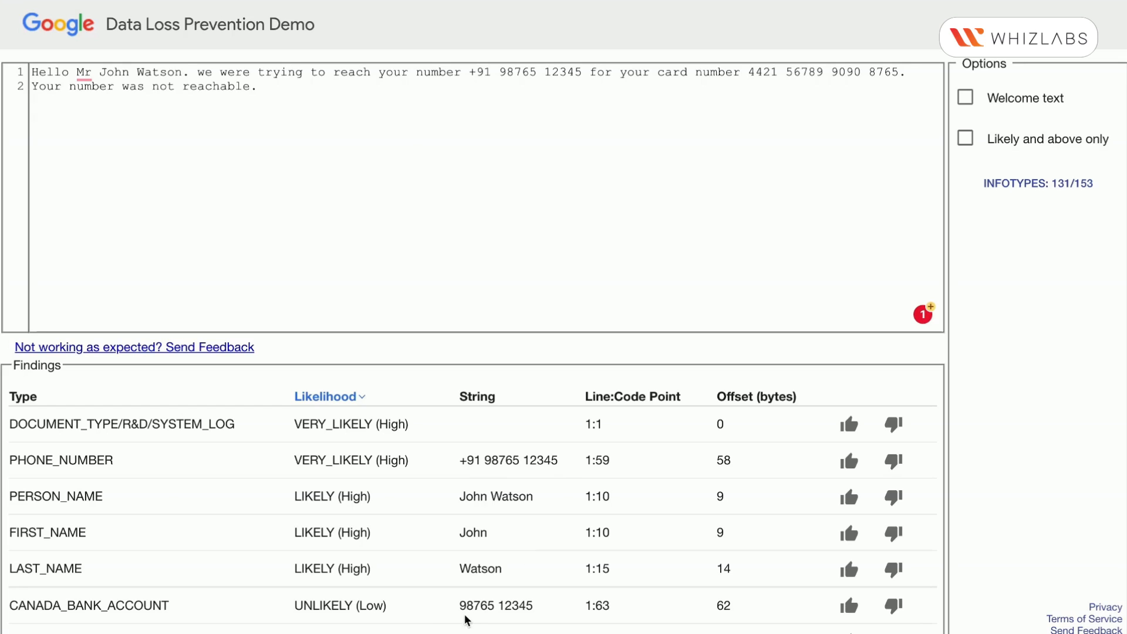
pyautogui.moveTo(460, 605); pyautogui.dragTo(558, 610)
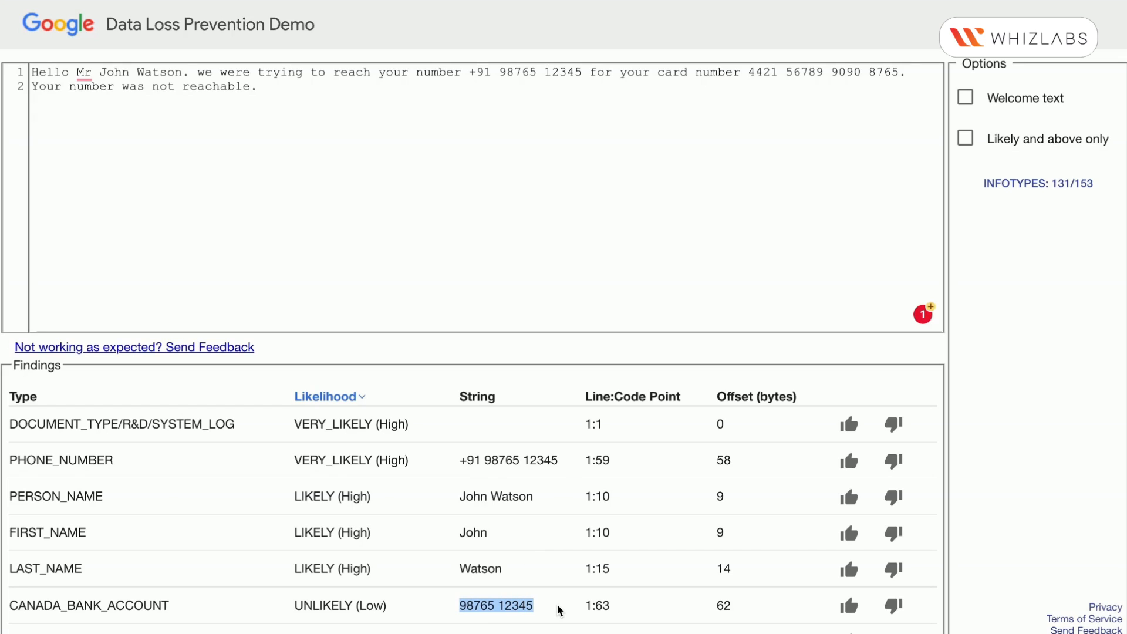
pyautogui.doubleClick(100, 609)
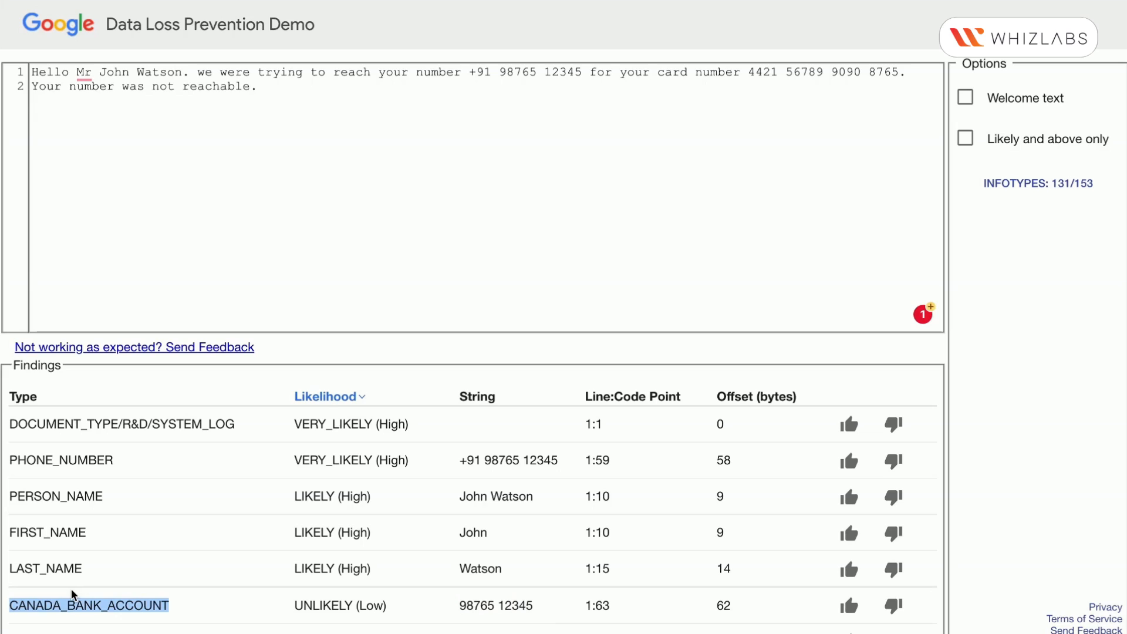
pyautogui.doubleClick(56, 569)
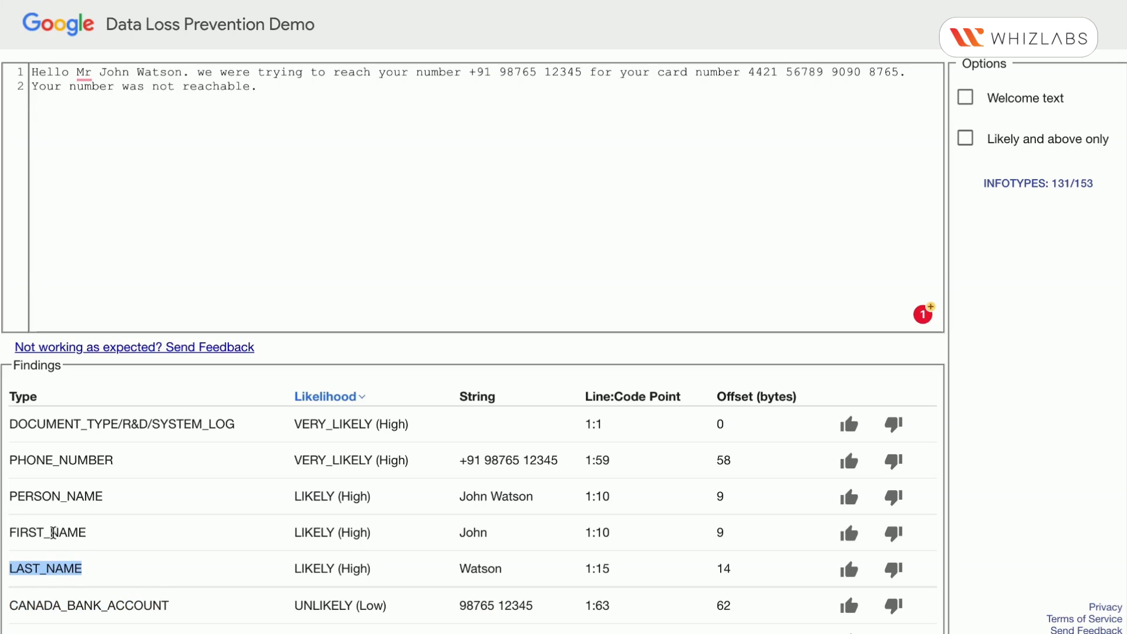
pyautogui.doubleClick(53, 531)
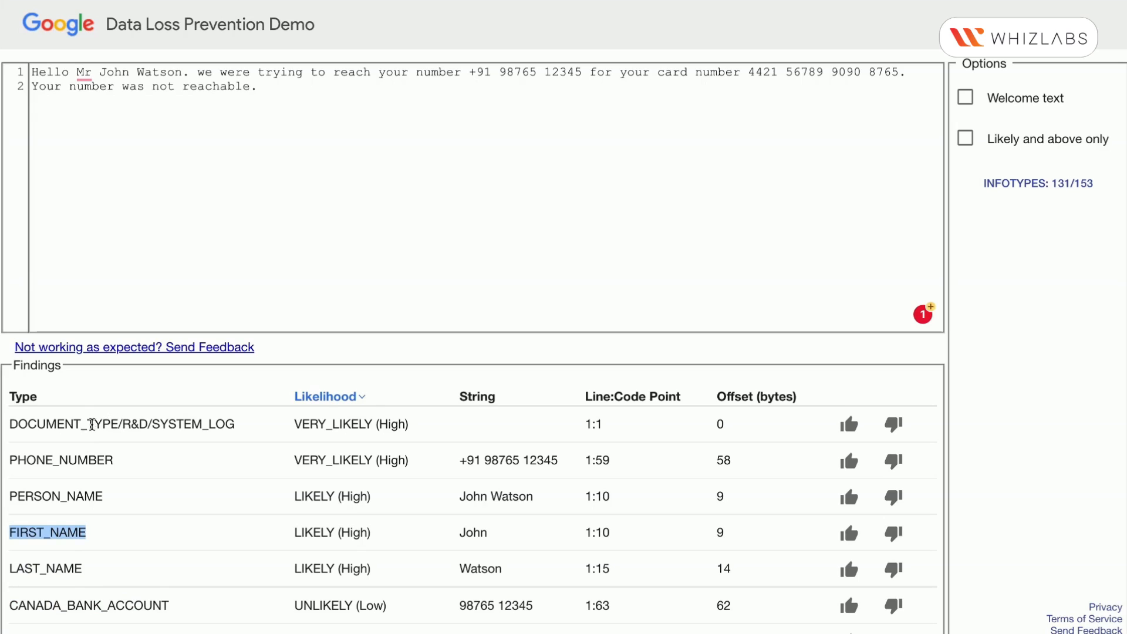
pyautogui.doubleClick(56, 423)
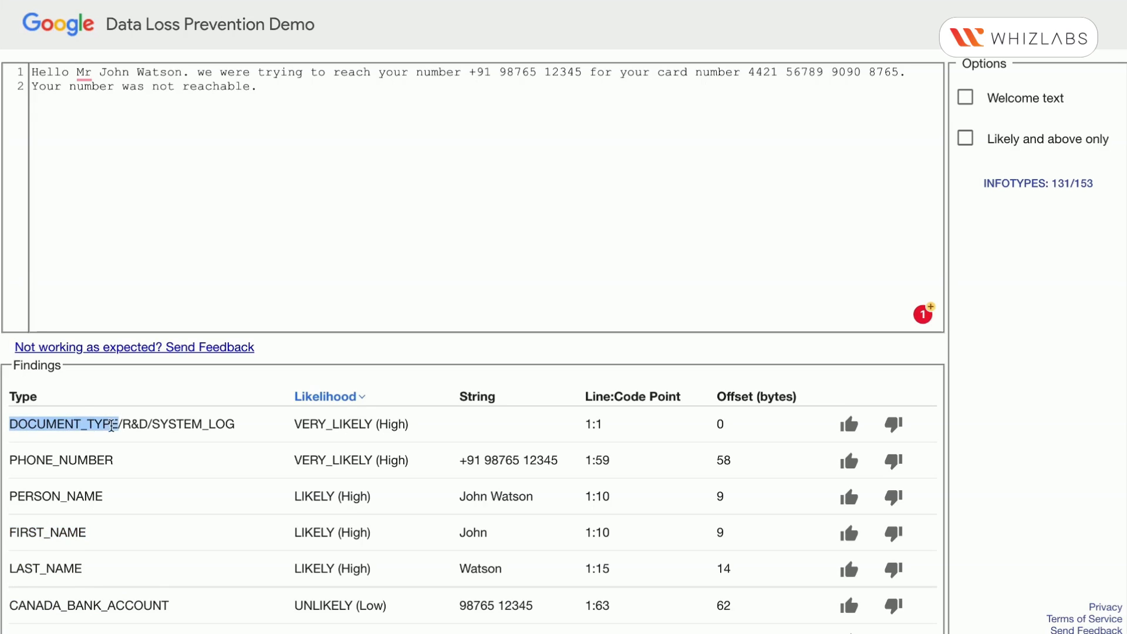
pyautogui.doubleClick(180, 424)
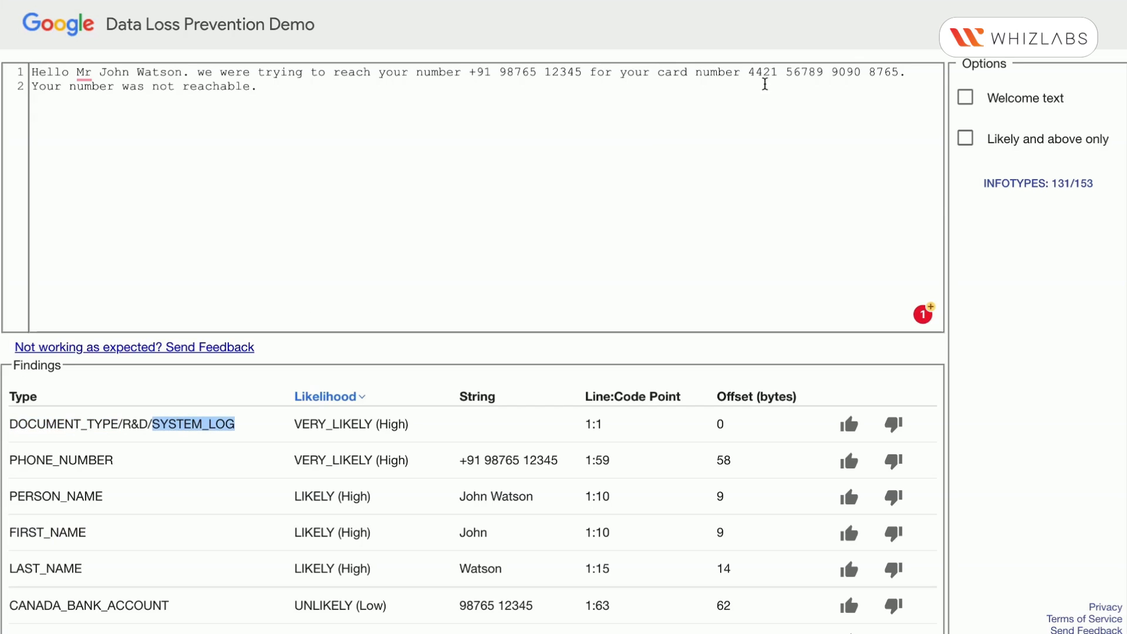
# Remove the spaces inside the card number on the first line and the period after it
pyautogui.click(786, 72)
pyautogui.press('BackSpace')
pyautogui.press('Right')
pyautogui.press('Right')
pyautogui.press('Right')
pyautogui.press('Right')
pyautogui.press('Right')
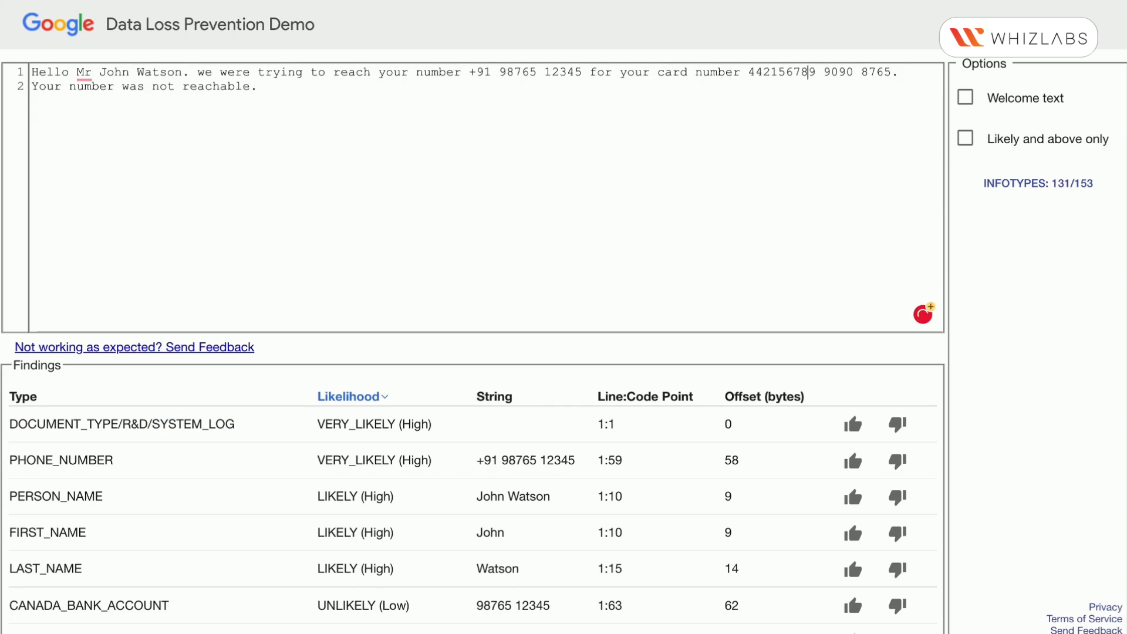
pyautogui.press('BackSpace')
pyautogui.press('Right')
pyautogui.press('Right')
pyautogui.press('Right')
pyautogui.press('Right')
pyautogui.press('BackSpace')
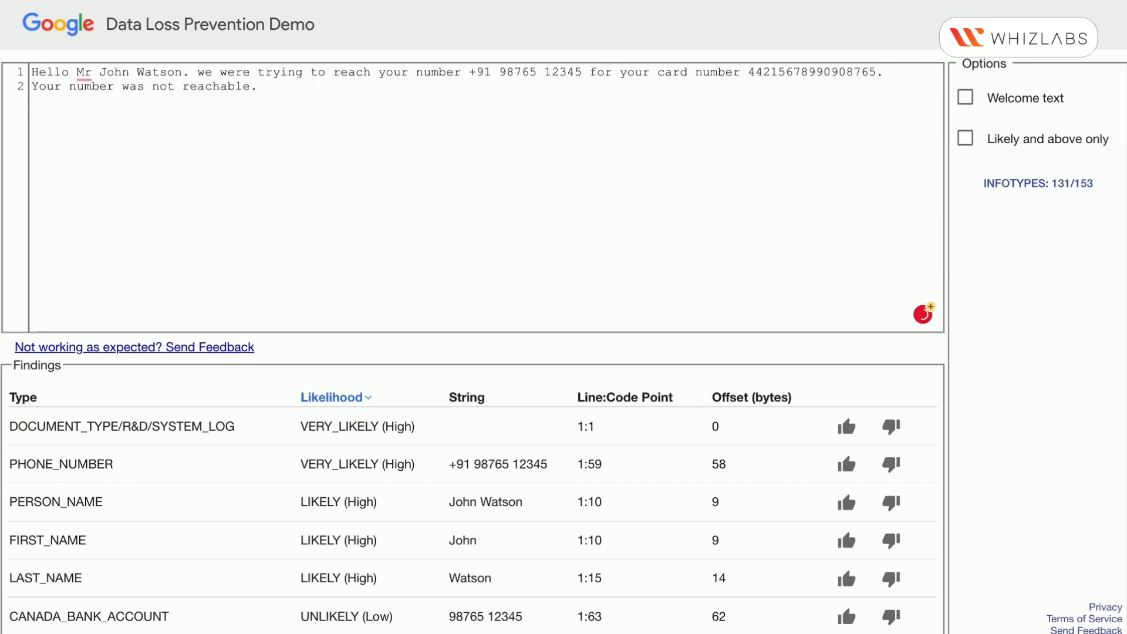
pyautogui.press('Right')
pyautogui.press('Right')
pyautogui.press('Right')
pyautogui.press('Right')
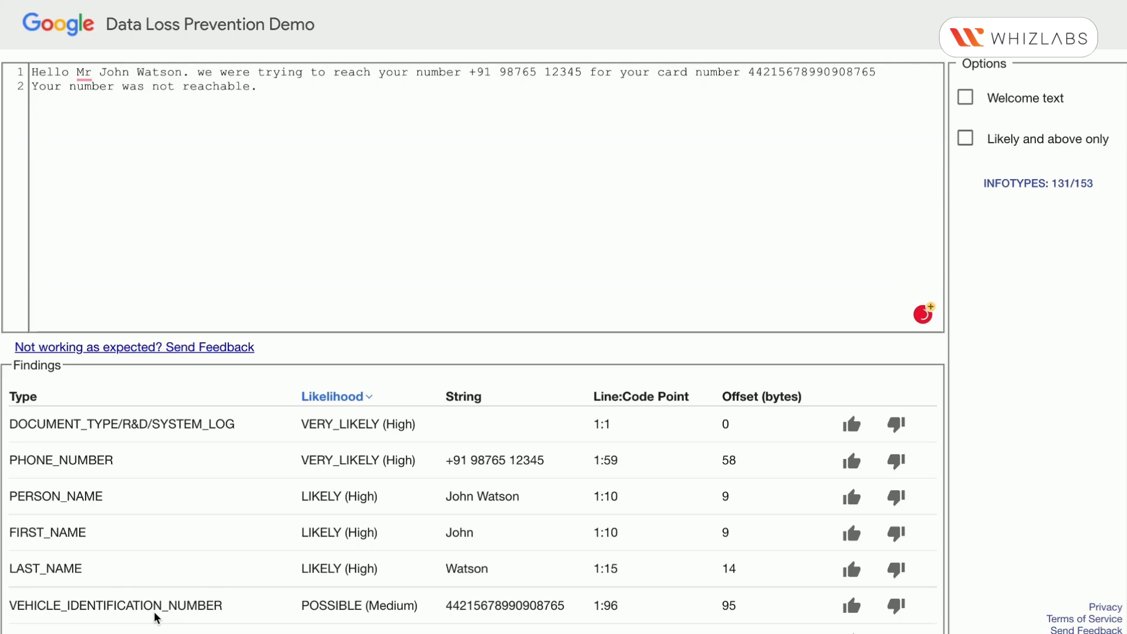
pyautogui.moveTo(749, 71); pyautogui.dragTo(874, 75)
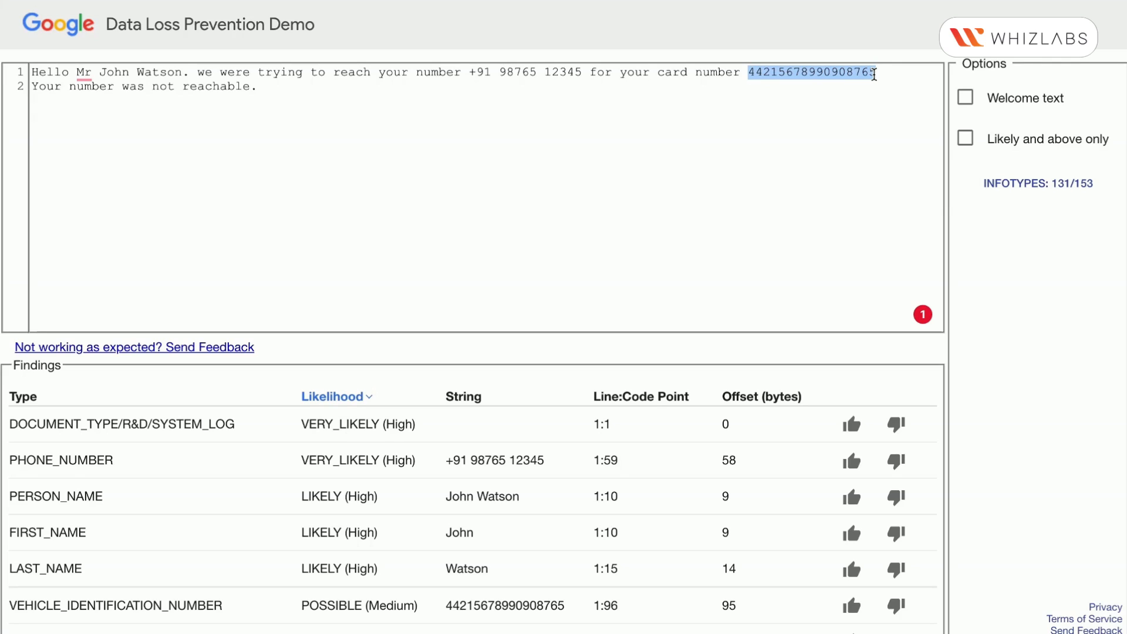
pyautogui.moveTo(258, 87); pyautogui.dragTo(13, 81)
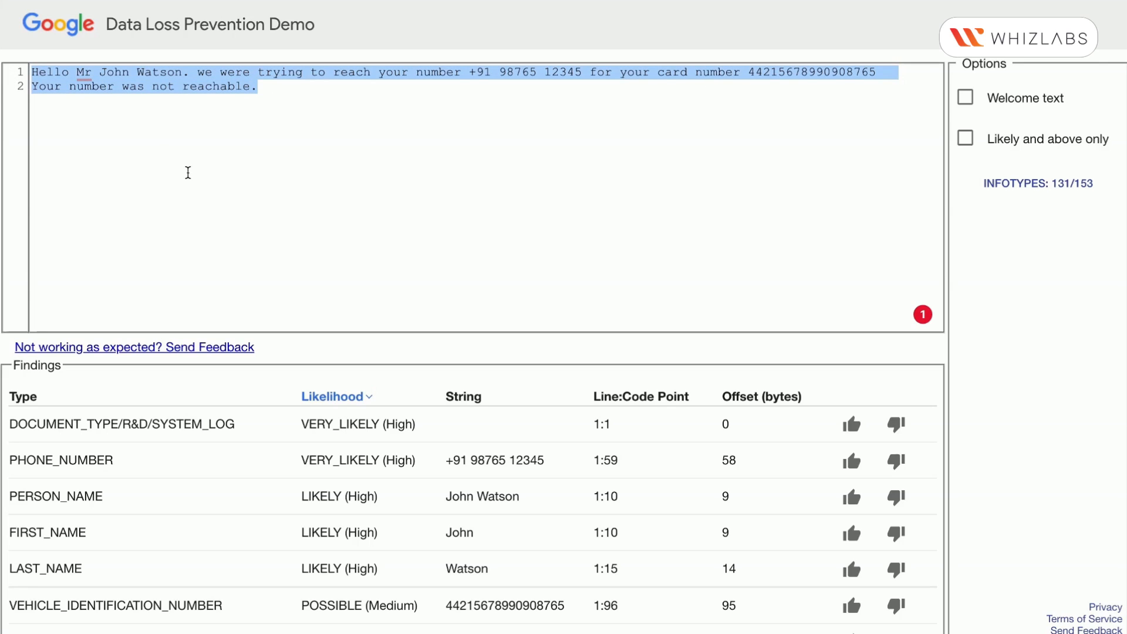
pyautogui.click(188, 172)
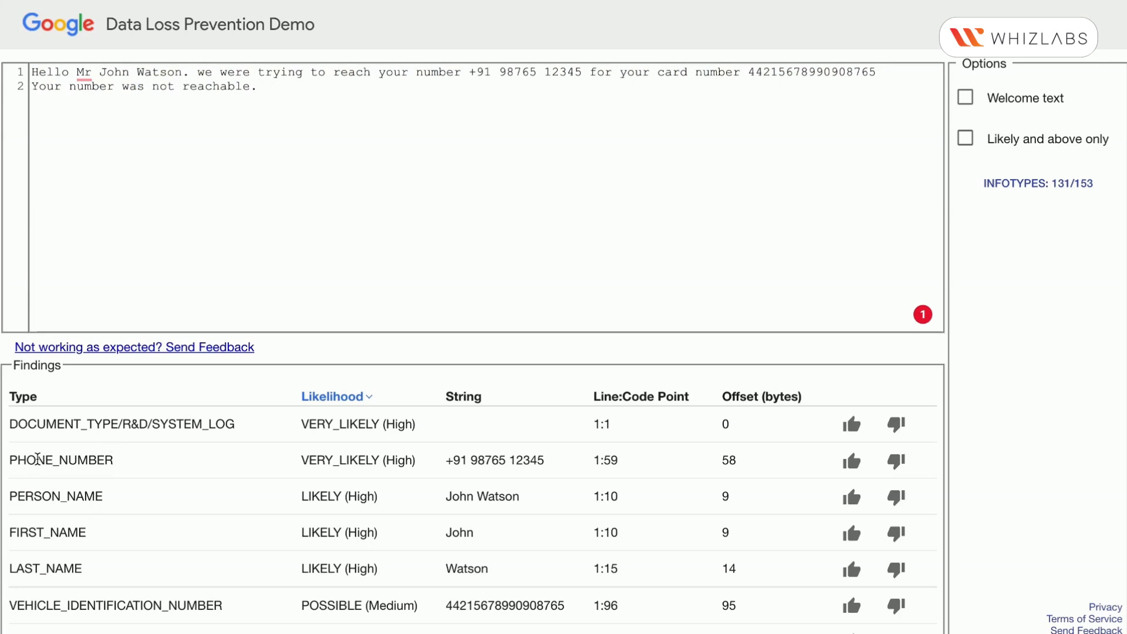
# Replace the phone number in the message with the PHONE_NUMBER type label copied from the findings
pyautogui.doubleClick(37, 460)
pyautogui.hotkey('ctrl', 'c')
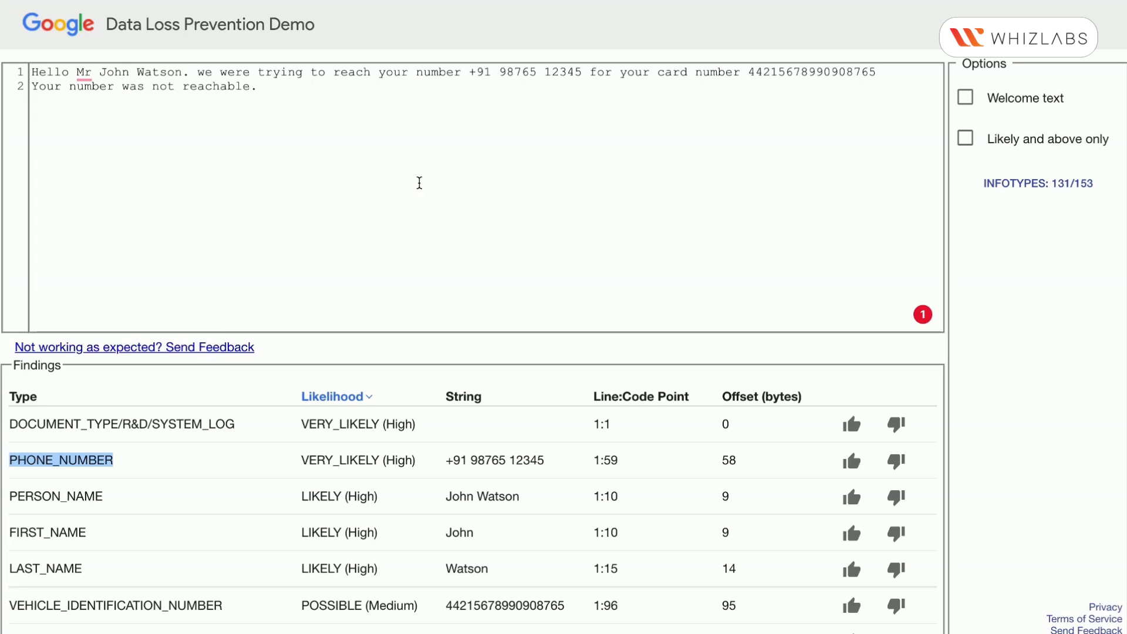
pyautogui.moveTo(469, 72); pyautogui.dragTo(580, 72)
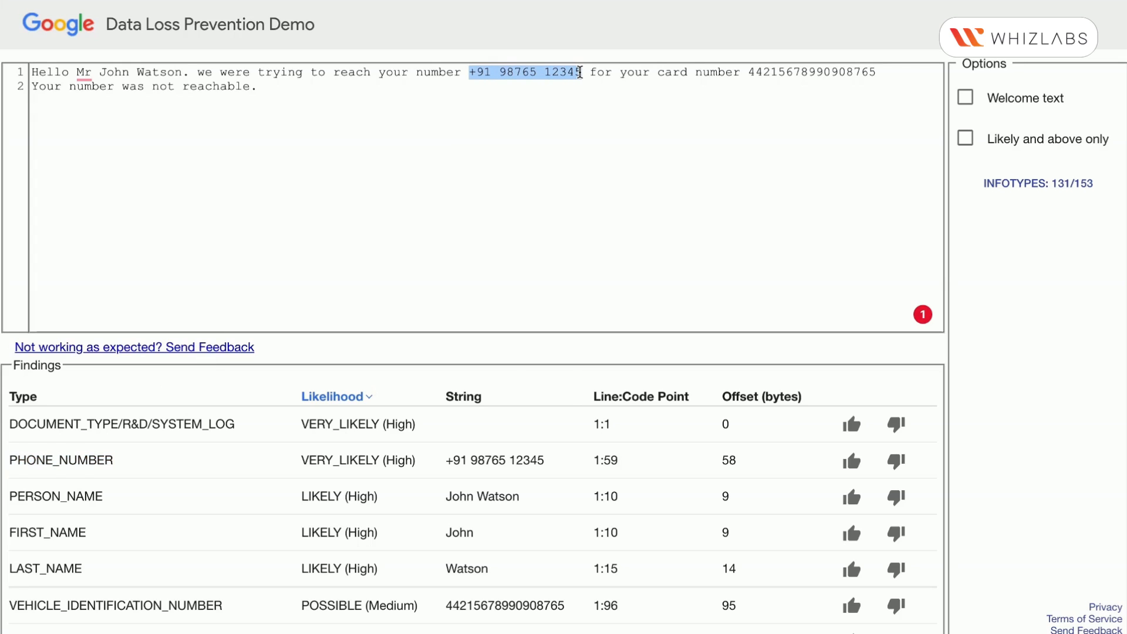
pyautogui.hotkey('ctrl', 'v')
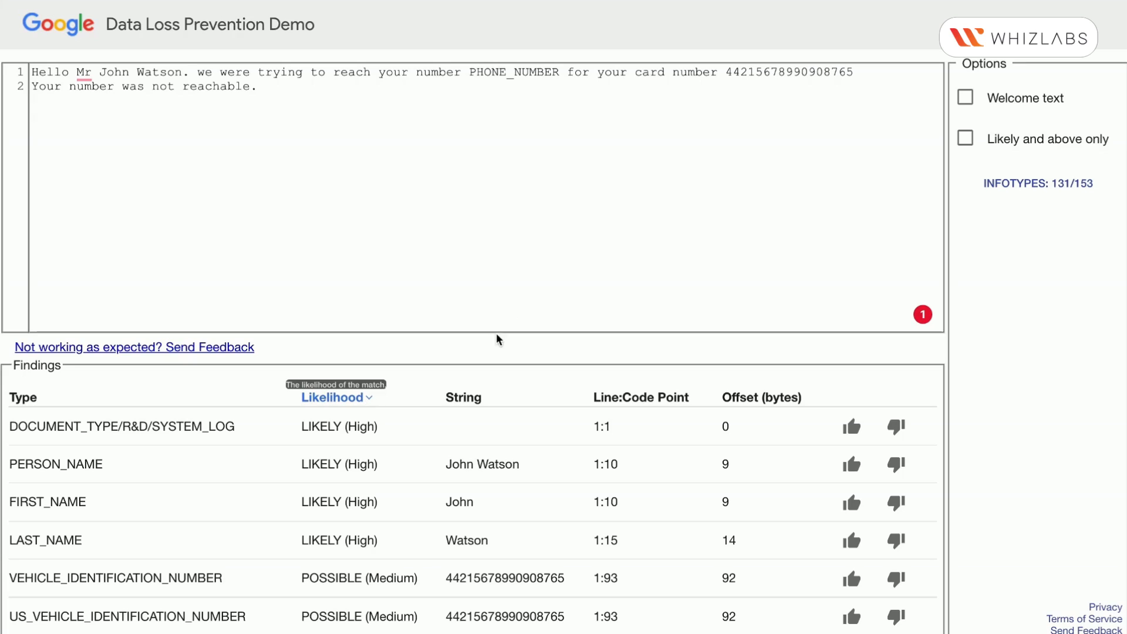
pyautogui.doubleClick(802, 73)
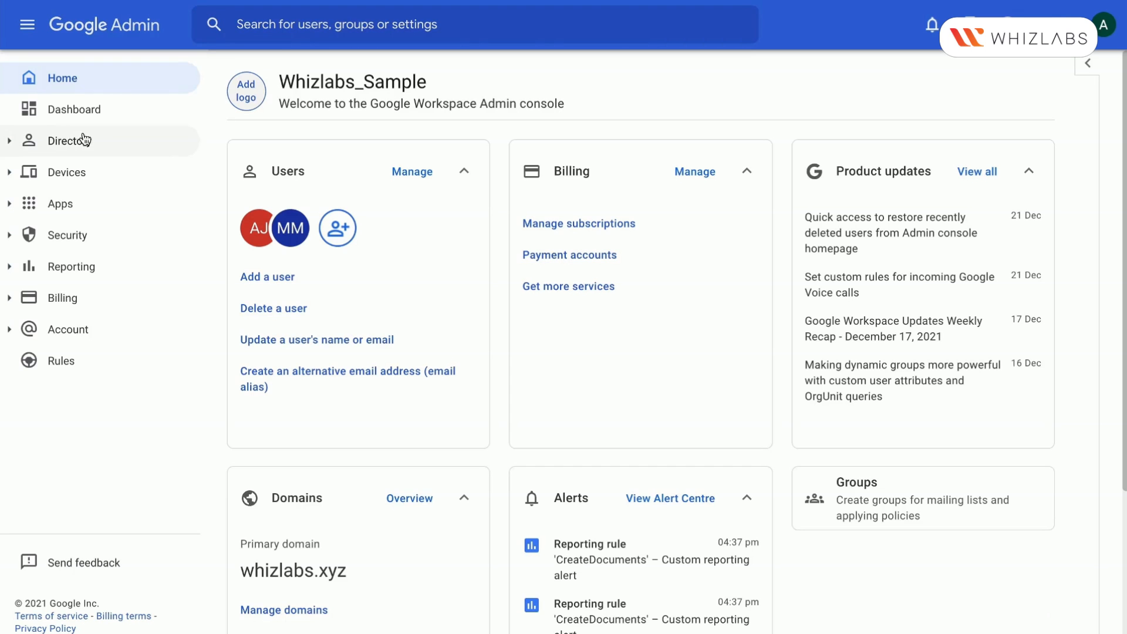
# In the Google Admin console, open the Gmail service under Google Workspace apps and continue to the identity verification
pyautogui.click(55, 206)
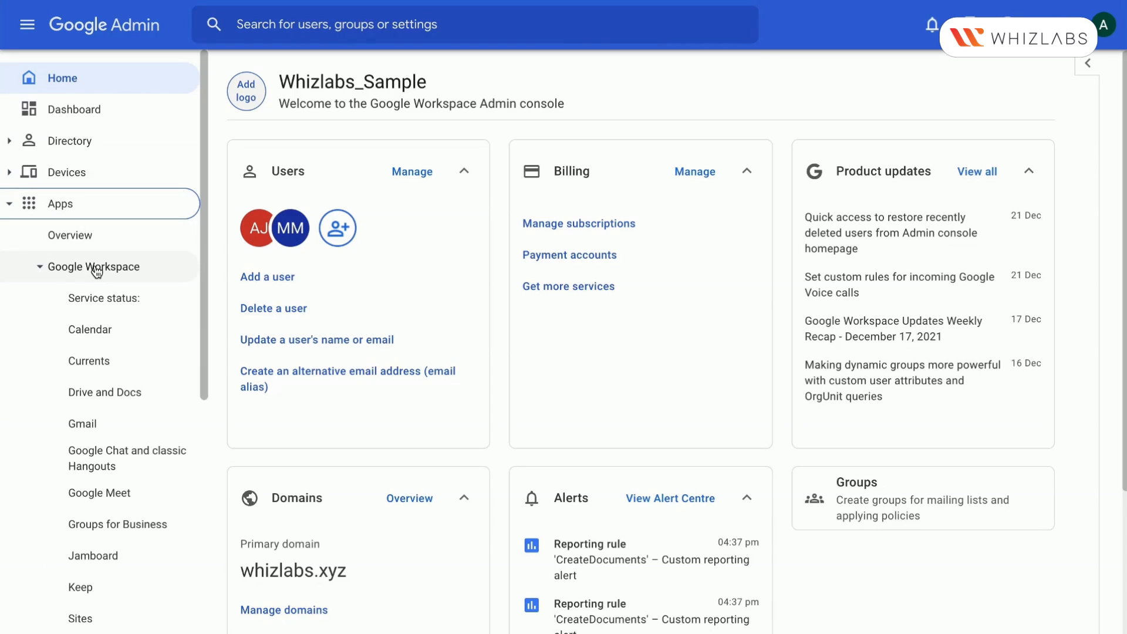
pyautogui.click(102, 420)
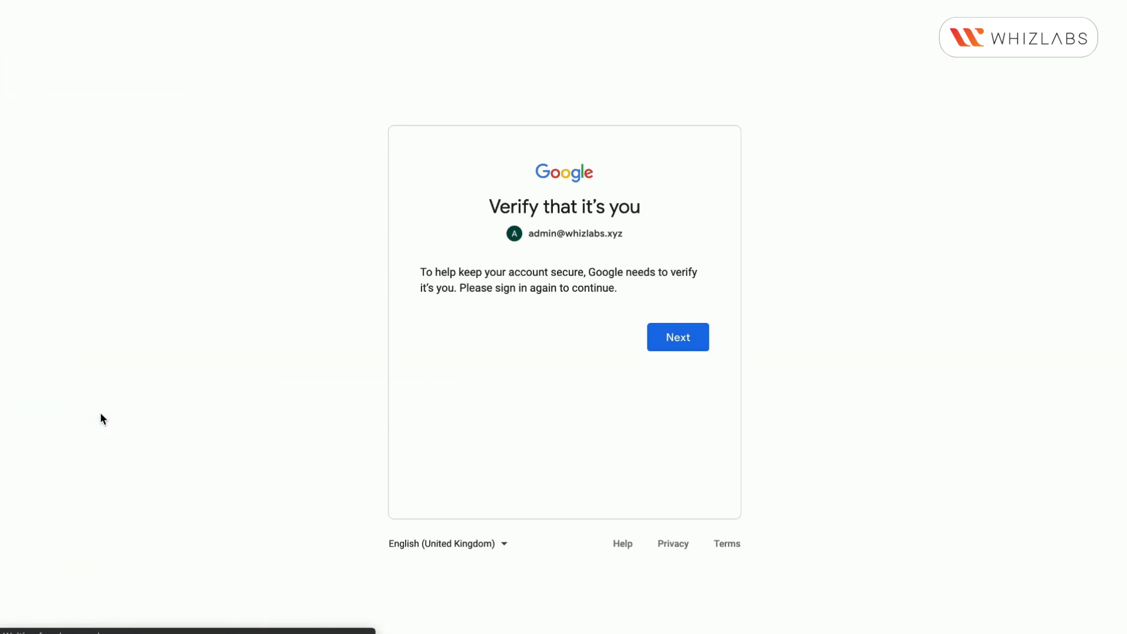
pyautogui.click(703, 333)
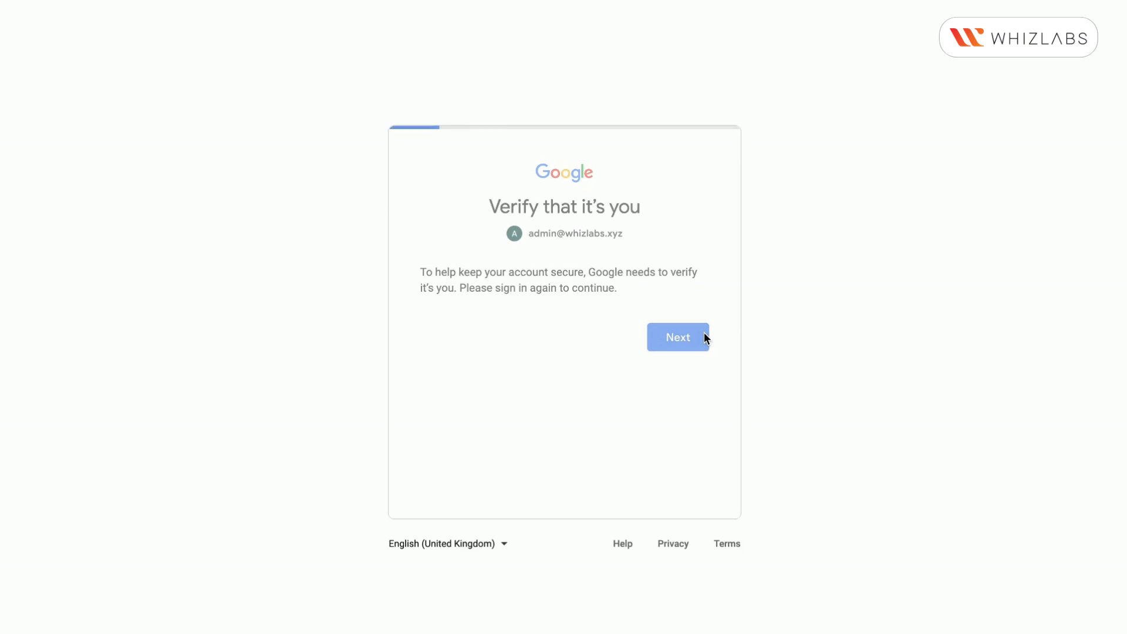
# Try to verify the admin's identity by submitting the account password
pyautogui.write('••')
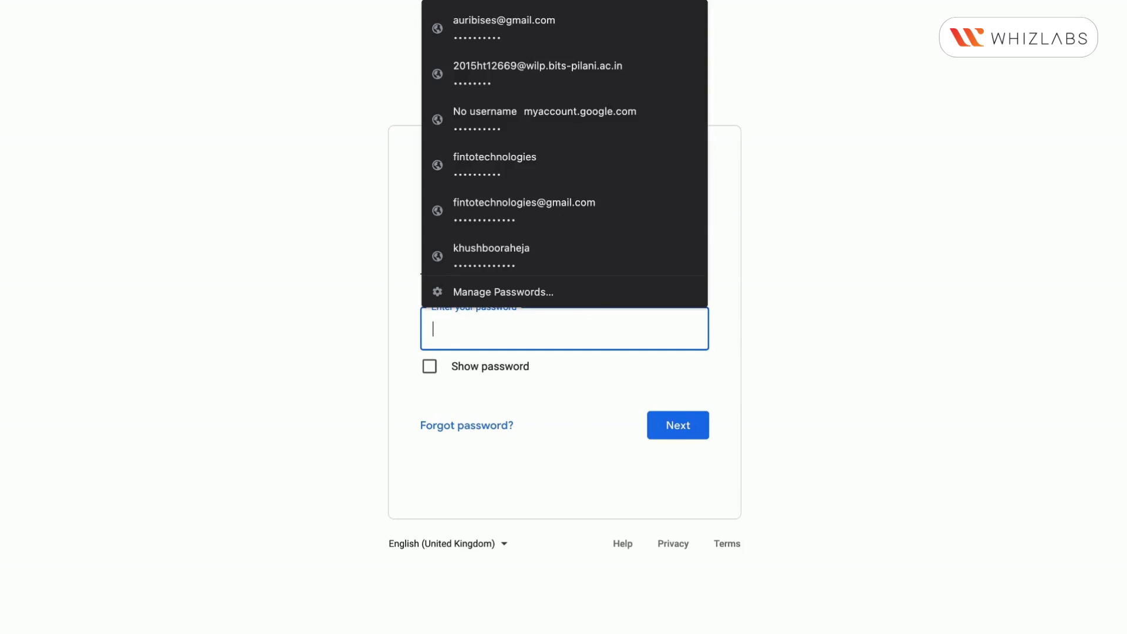
pyautogui.write('••••••••')
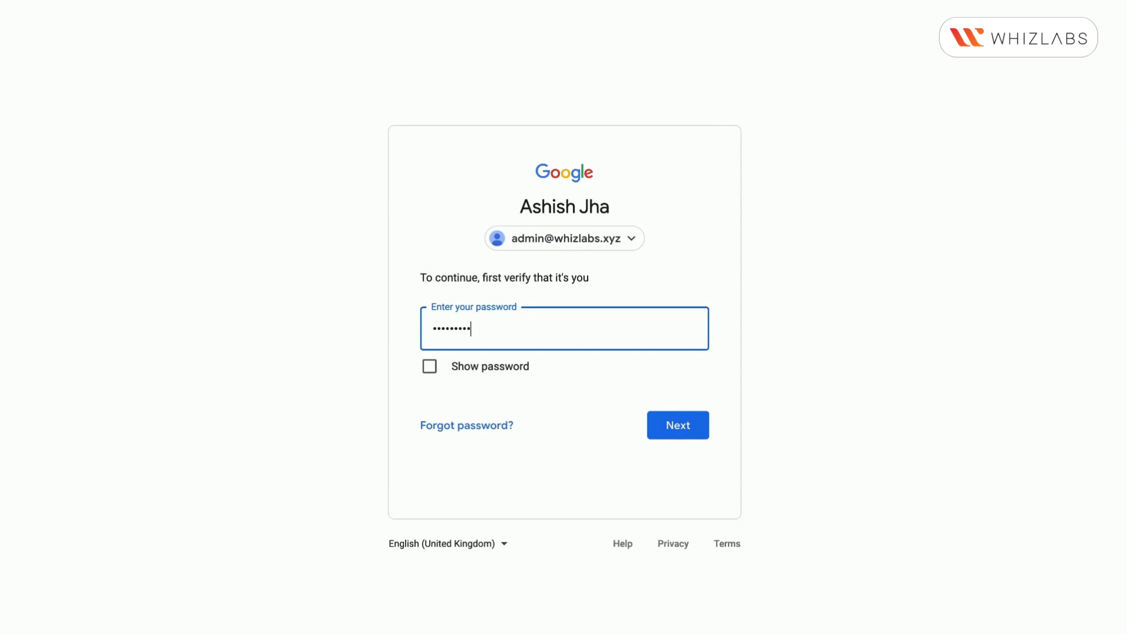
pyautogui.click(671, 435)
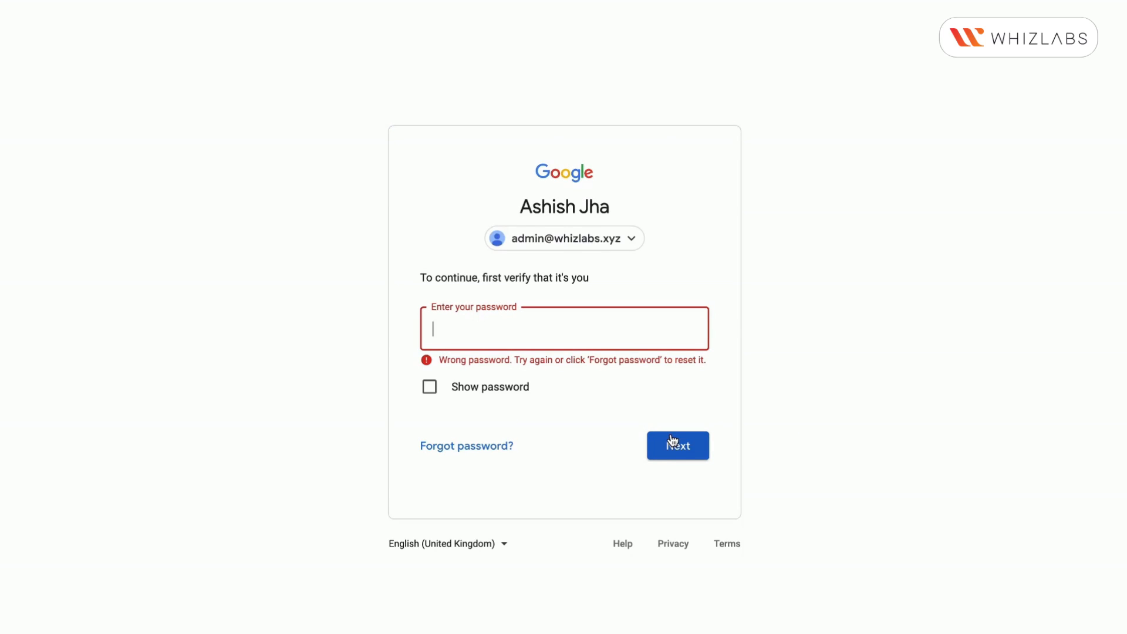
# Enter the admin account password again and submit it to reach the Gmail settings
pyautogui.write('•••••••')
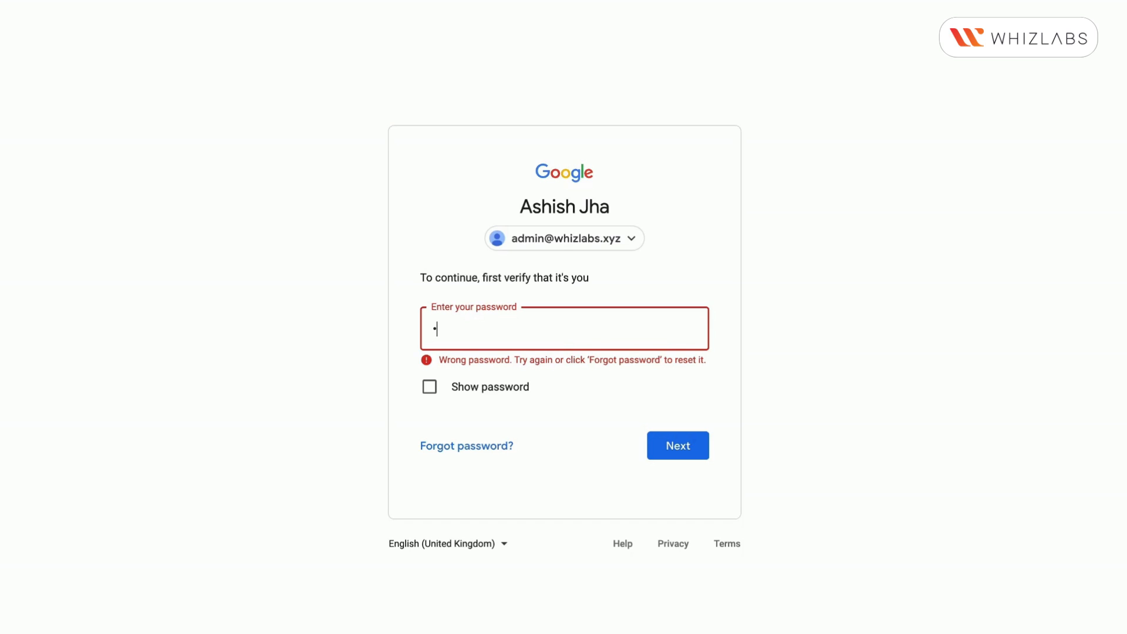
pyautogui.write('••••')
pyautogui.click(675, 445)
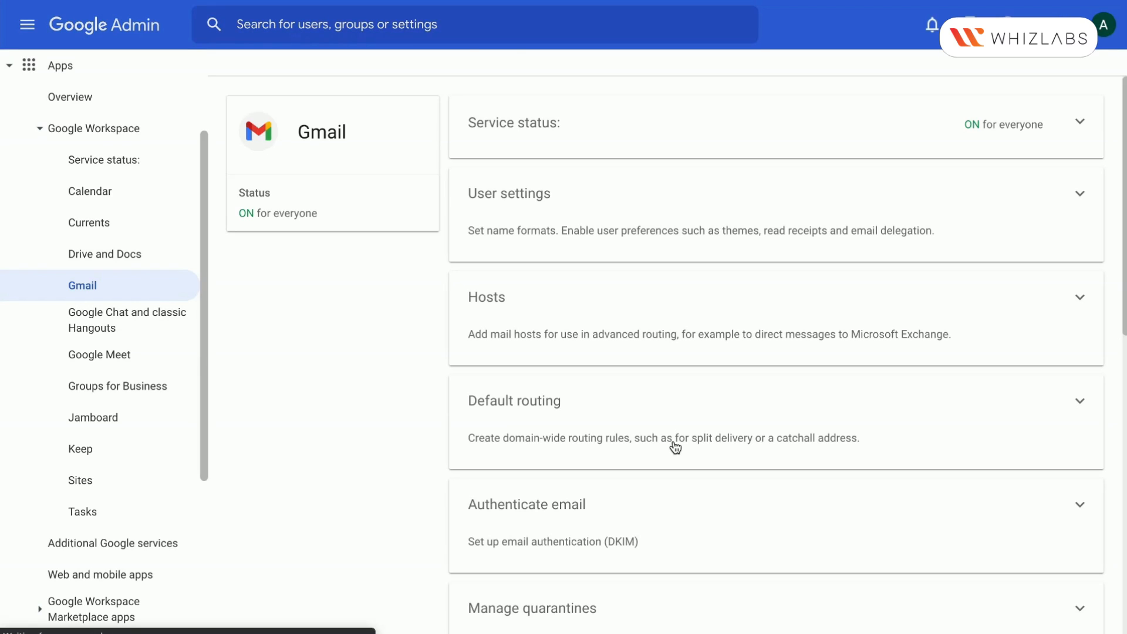
# Open the Compliance section of the Gmail settings
pyautogui.scroll(-9, 675, 448)
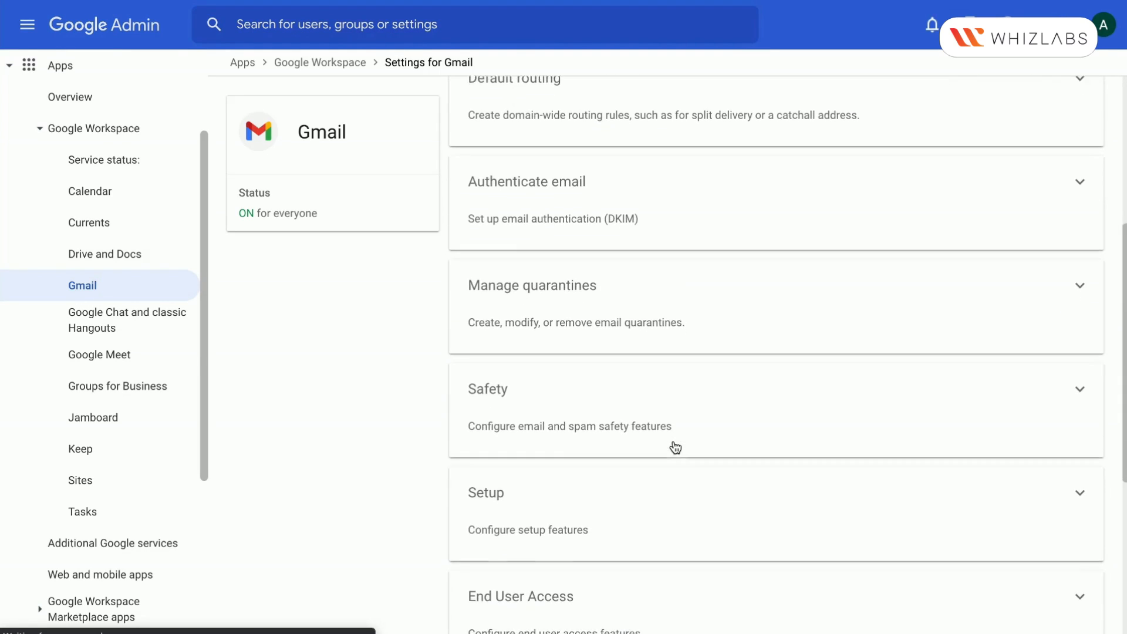
pyautogui.scroll(-2, 675, 448)
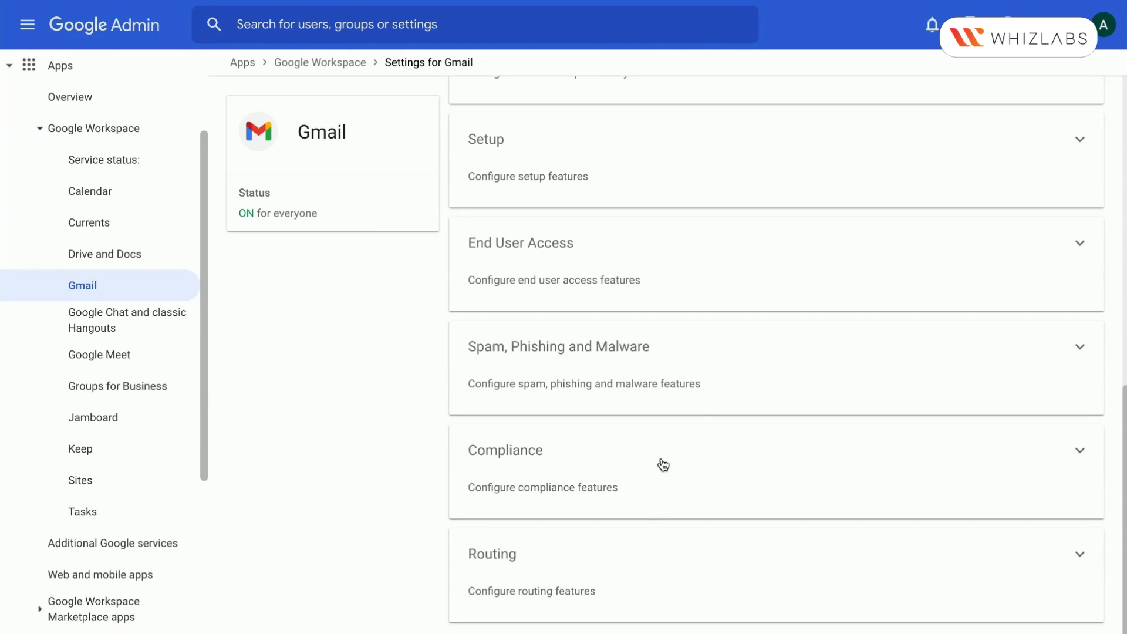
pyautogui.click(665, 466)
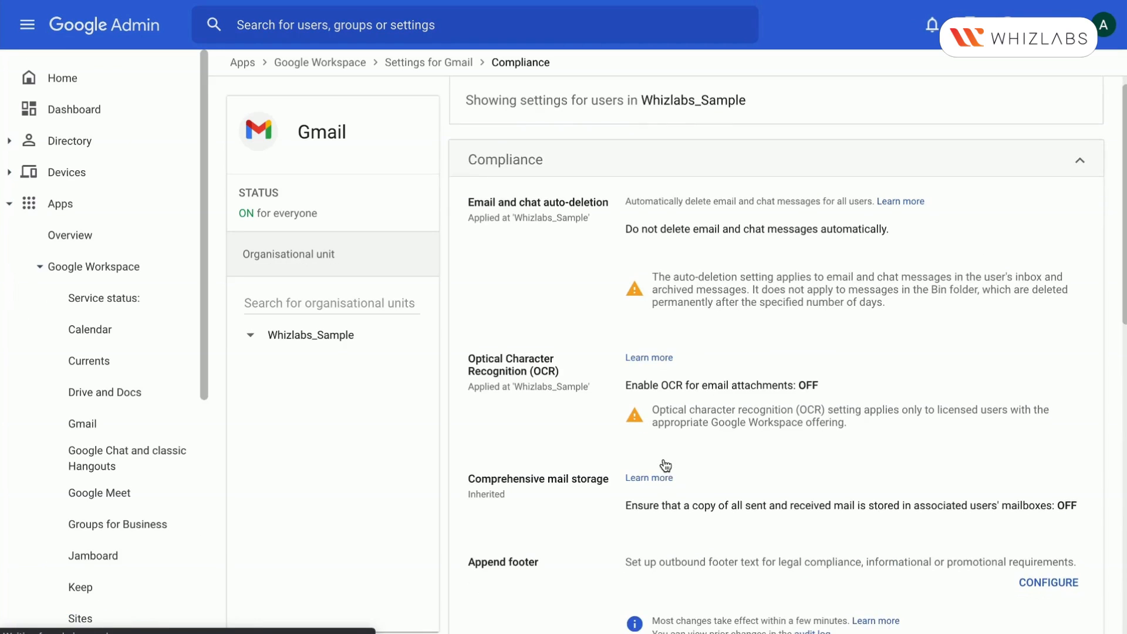
# Configure a new Content compliance setting and describe it as "Credit Card Compliance"
pyautogui.scroll(-8, 665, 466)
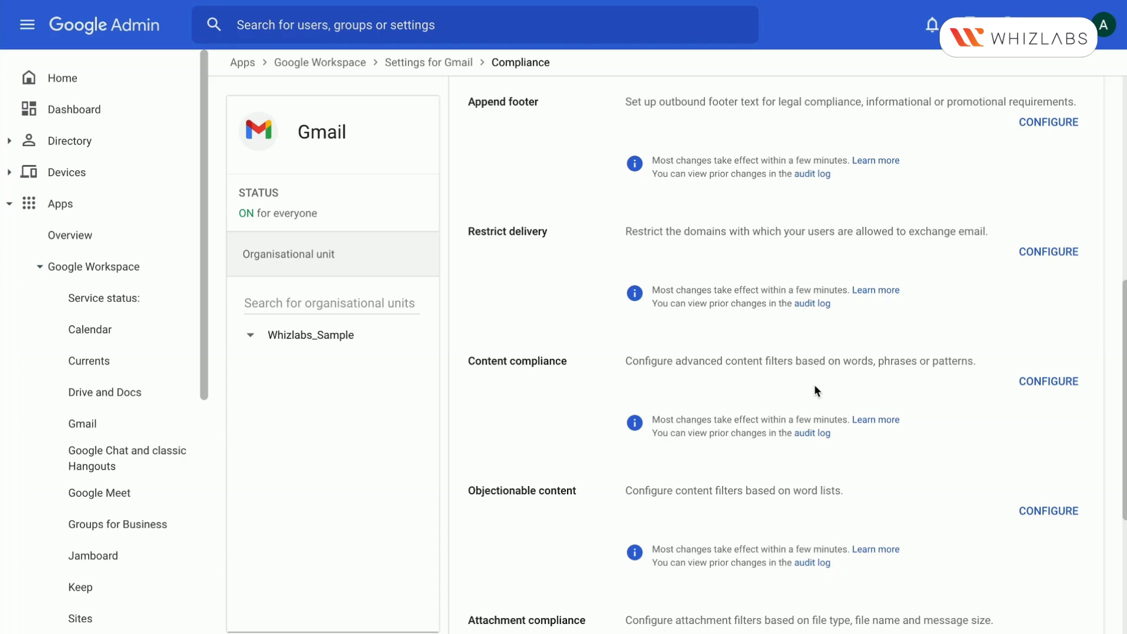
pyautogui.click(1055, 384)
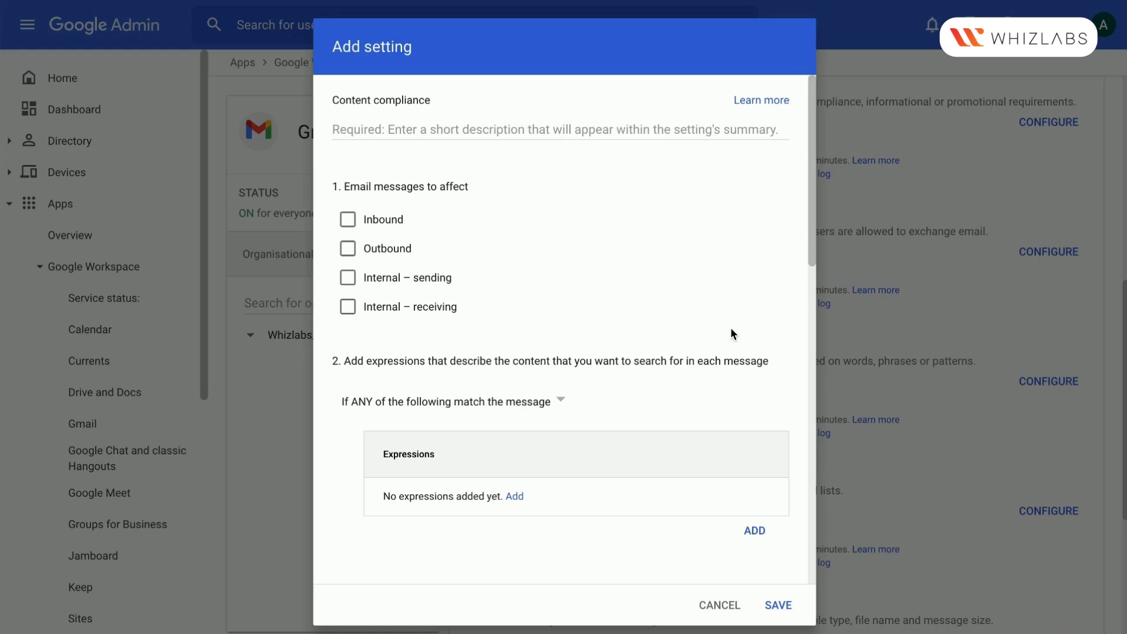
pyautogui.click(508, 131)
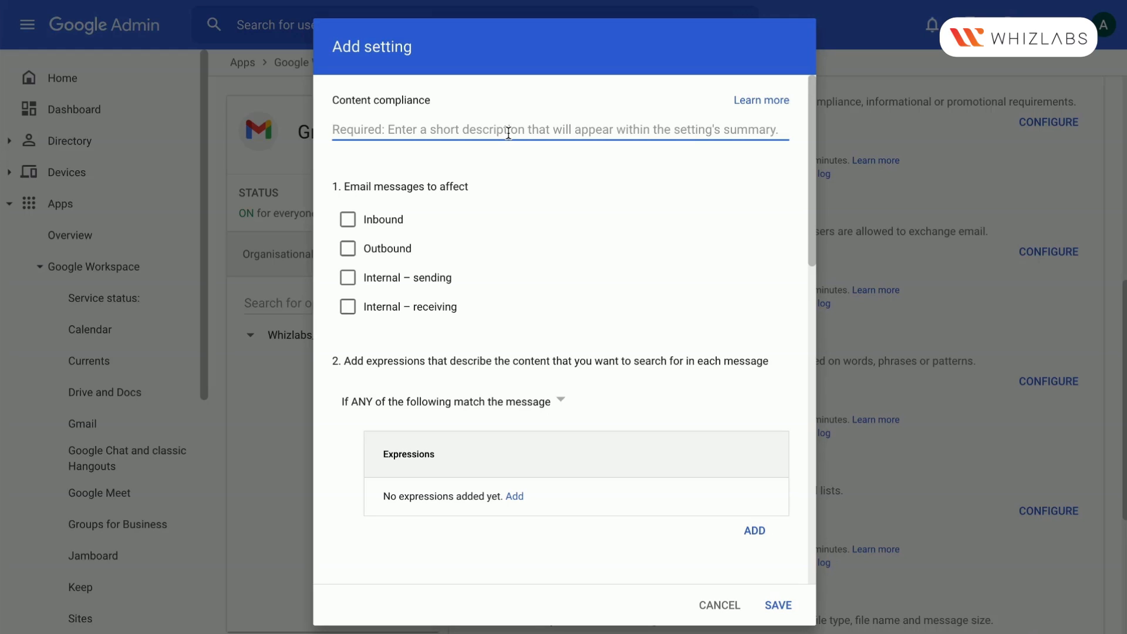
pyautogui.write('Cre')
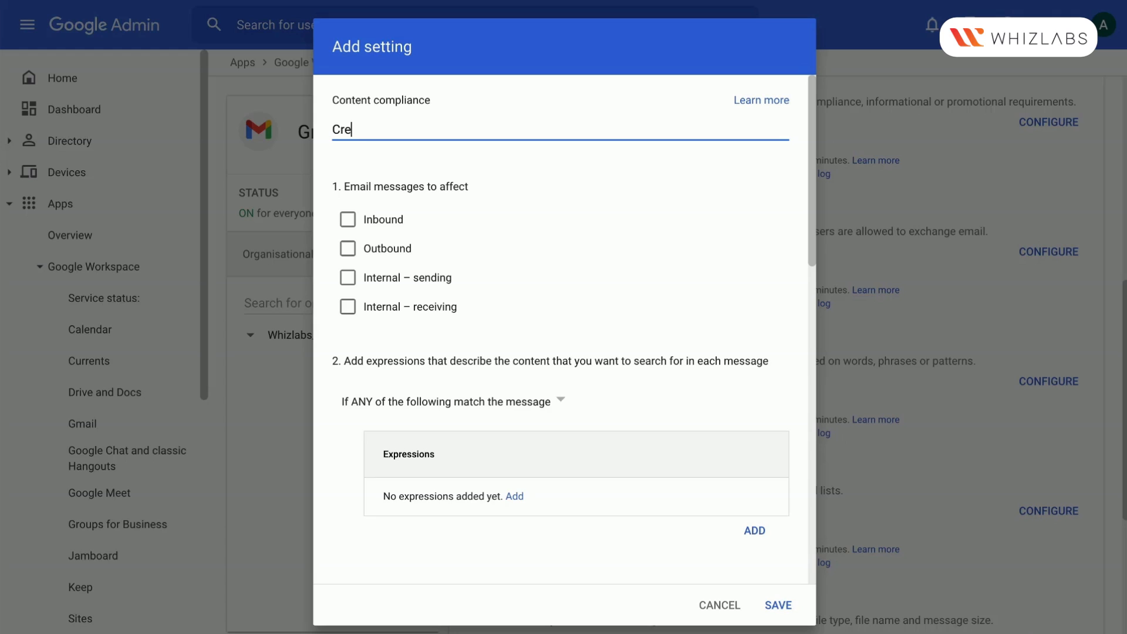
pyautogui.write('dit Card Compliance')
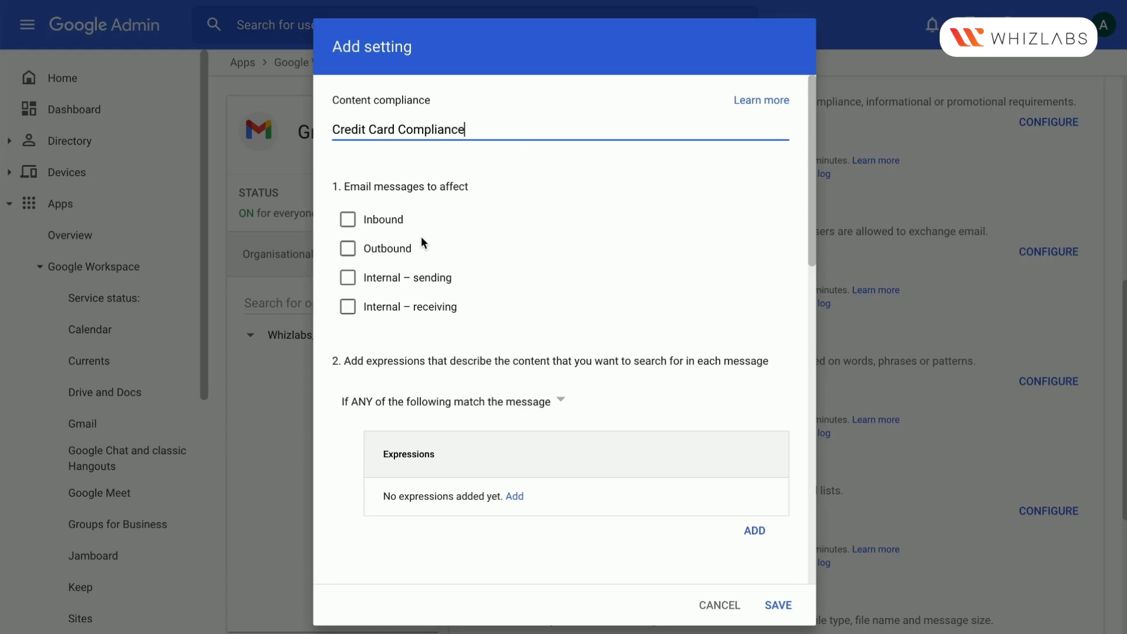
# Apply the compliance setting to inbound, outbound, internal sending and internal receiving messages
pyautogui.click(349, 222)
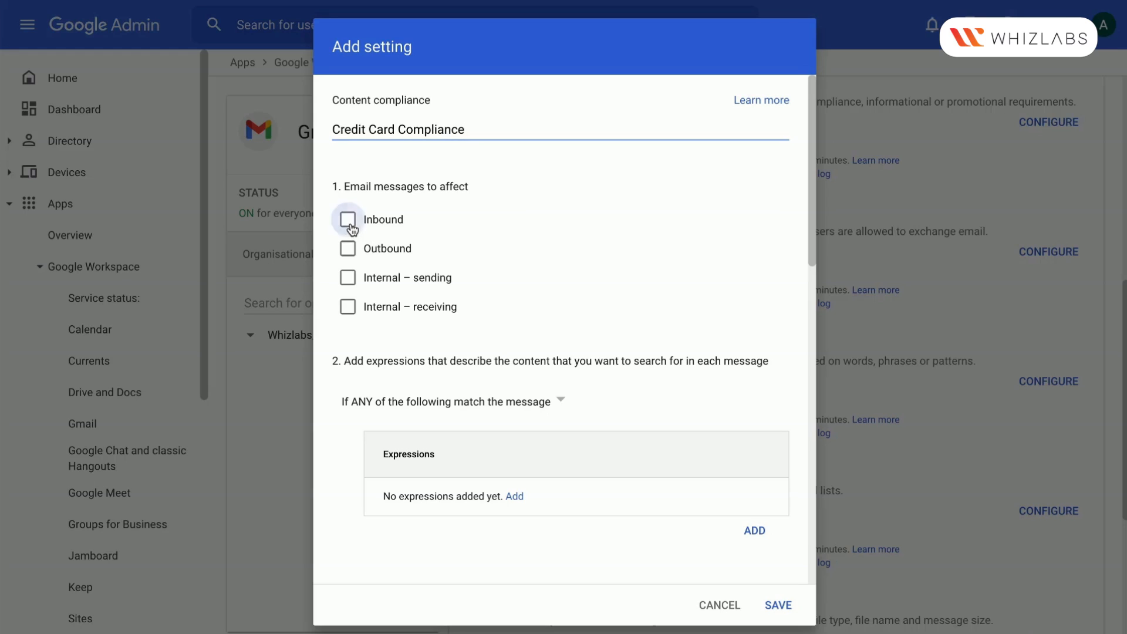
pyautogui.click(351, 254)
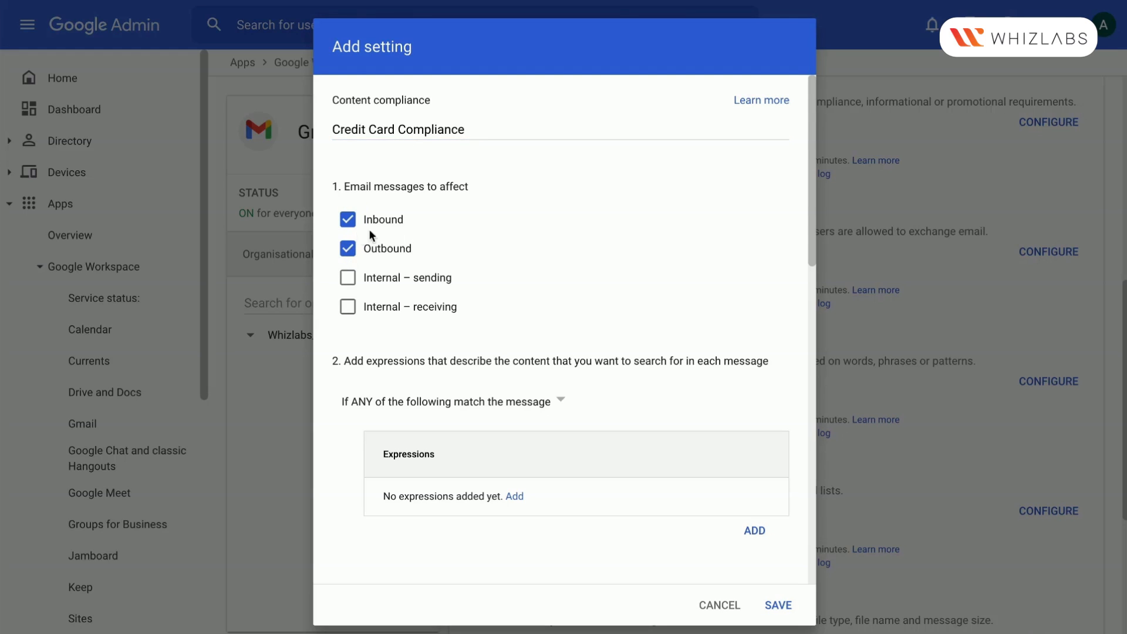
pyautogui.click(351, 281)
pyautogui.scroll(-2, 348, 314)
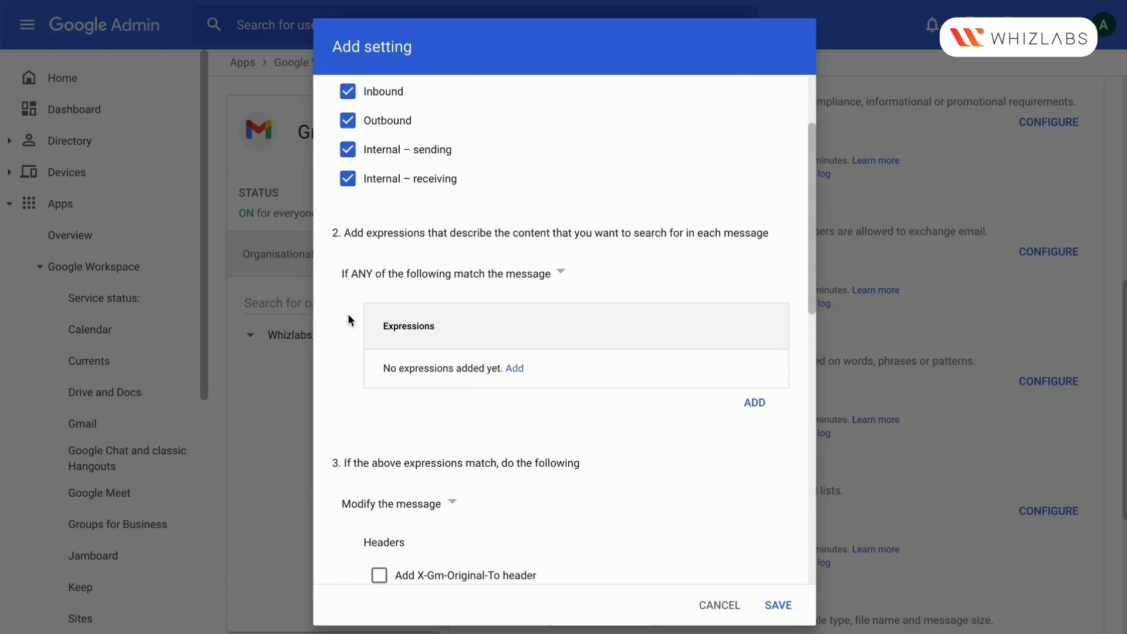
# Add a simple content match expression that looks for "credit card" and save it
pyautogui.click(515, 368)
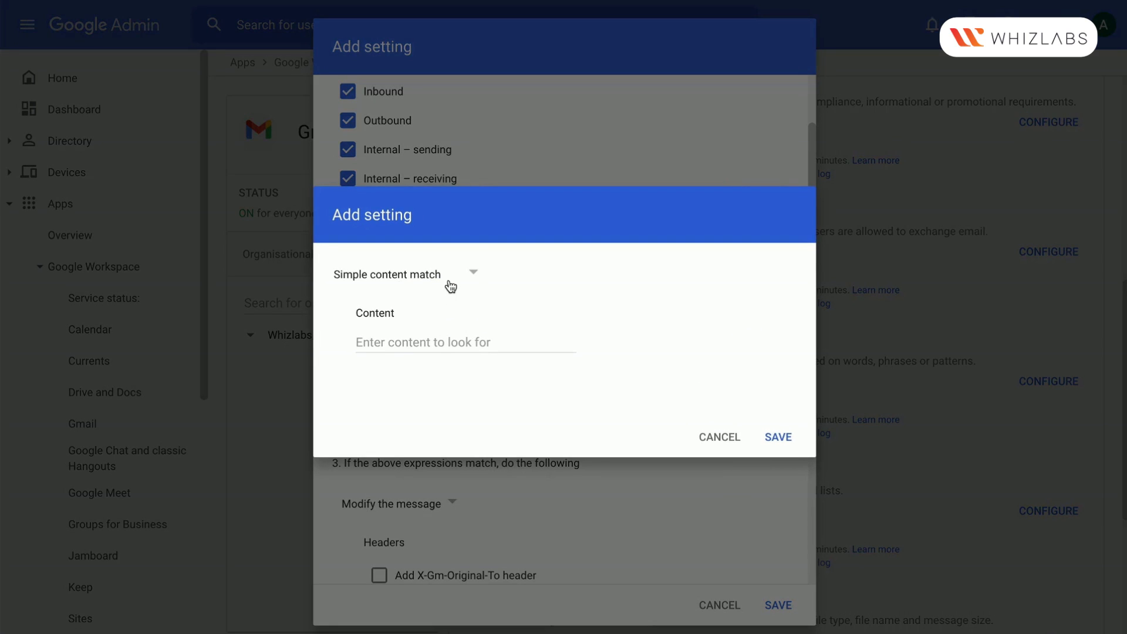
pyautogui.click(472, 343)
pyautogui.write('credit c')
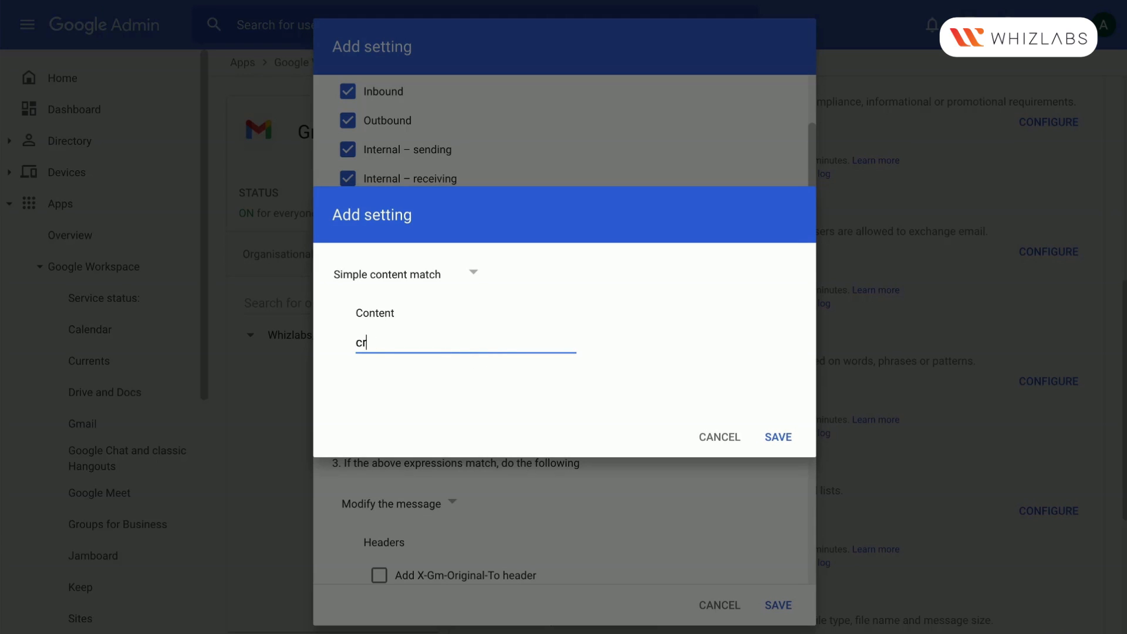
pyautogui.write('rd')
pyautogui.click(781, 438)
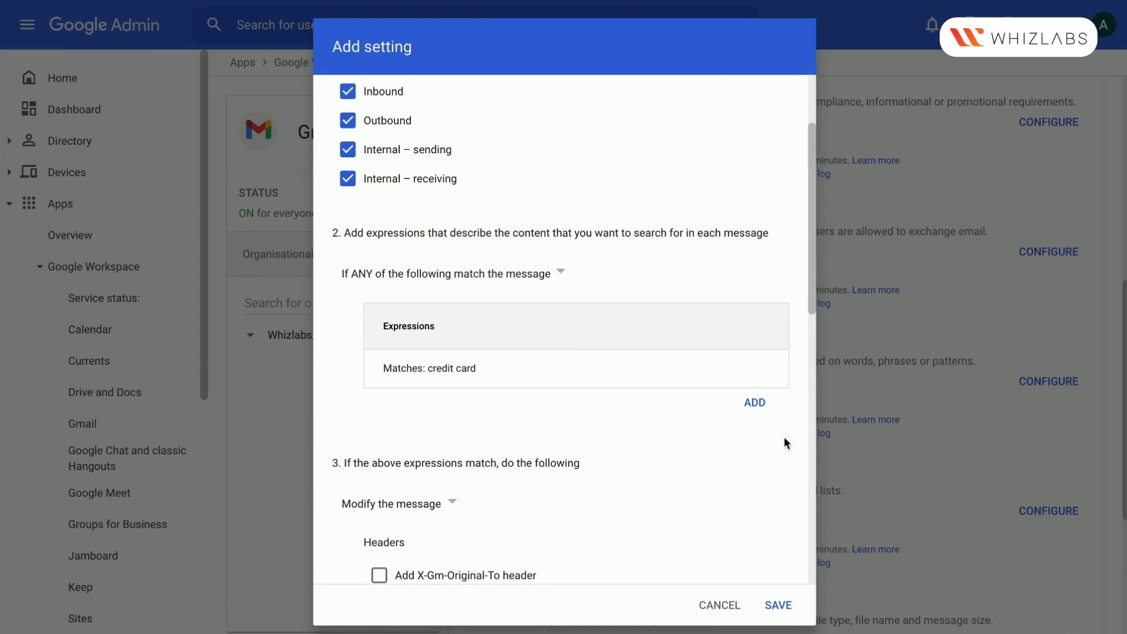
# Add an advanced content match expression for headers and body that contain the text "hdfc", and save it
pyautogui.click(755, 403)
pyautogui.click(446, 284)
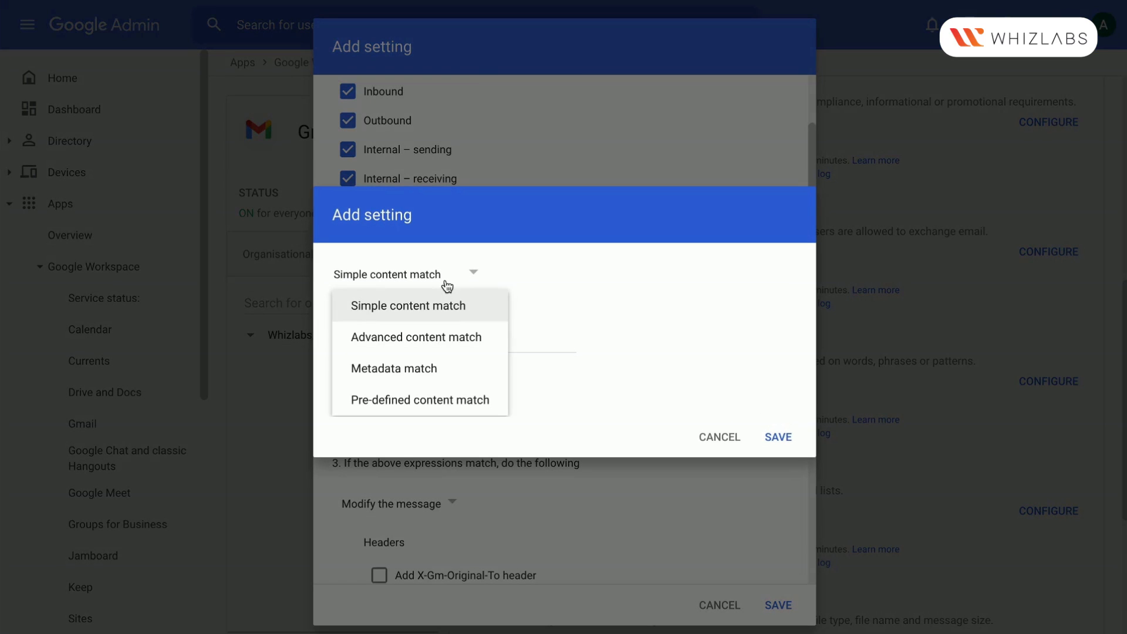
pyautogui.click(465, 339)
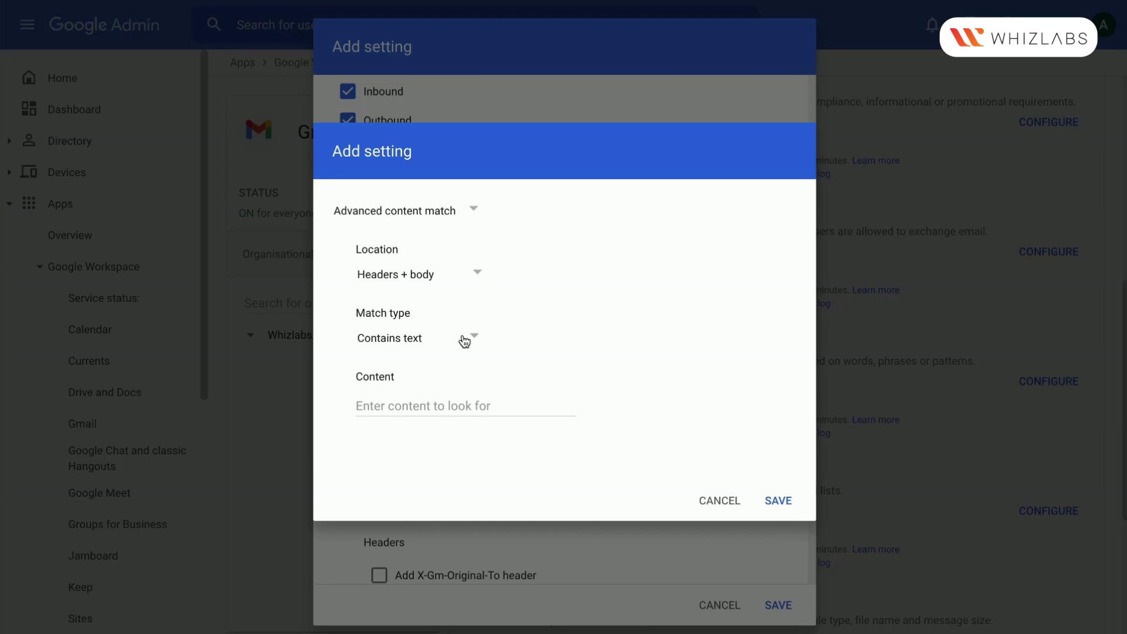
pyautogui.click(475, 338)
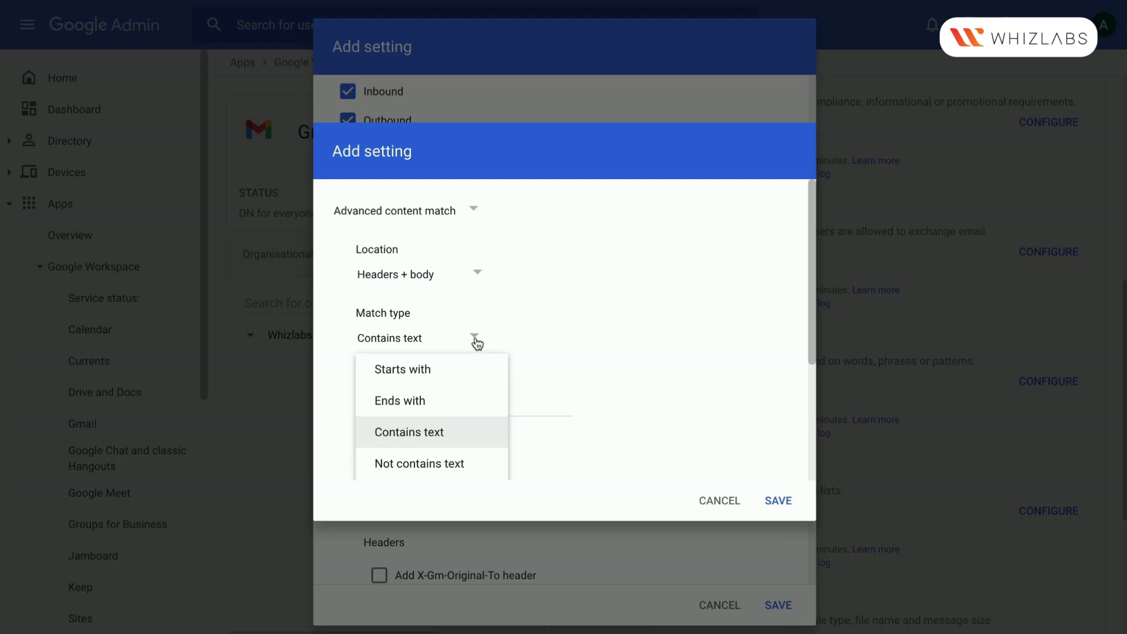
pyautogui.click(433, 433)
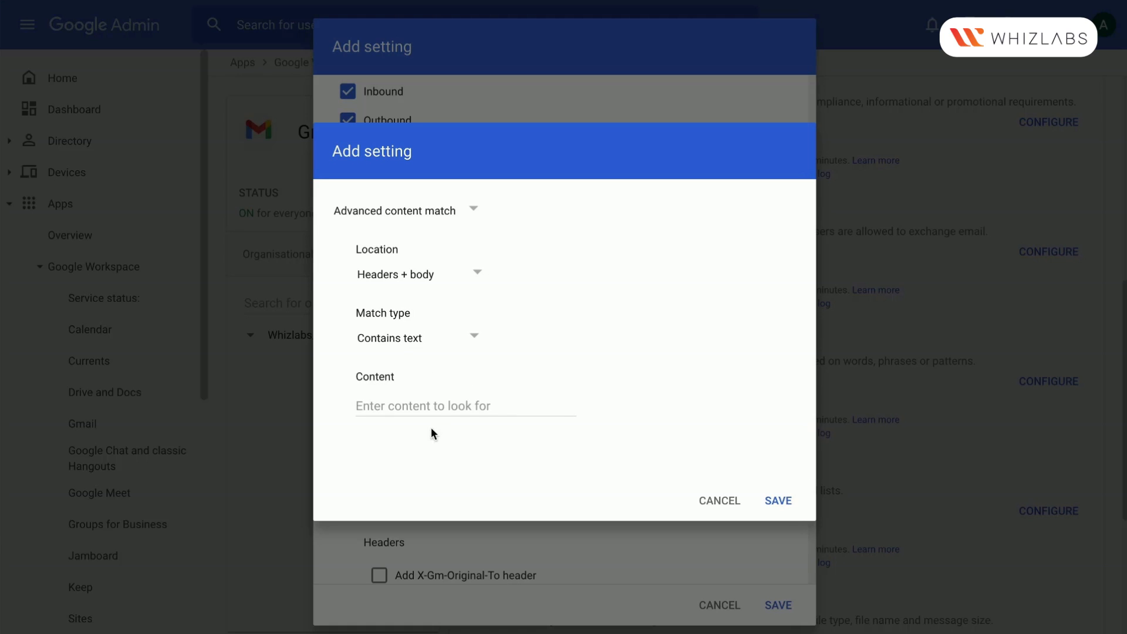
pyautogui.click(416, 406)
pyautogui.write('h')
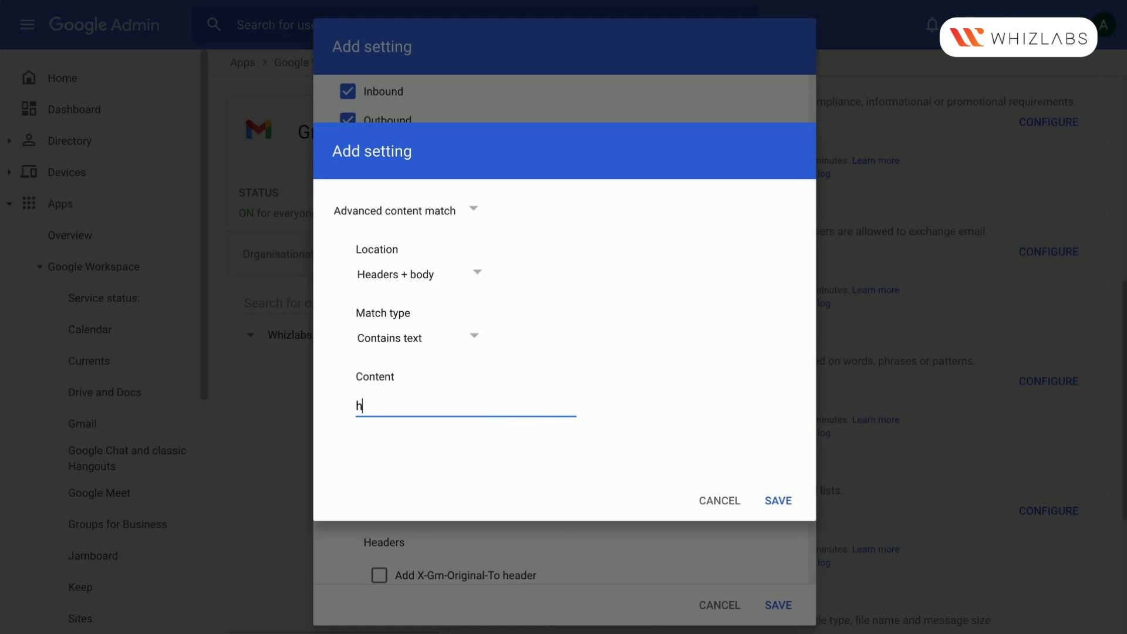
pyautogui.write('dfc')
pyautogui.click(780, 500)
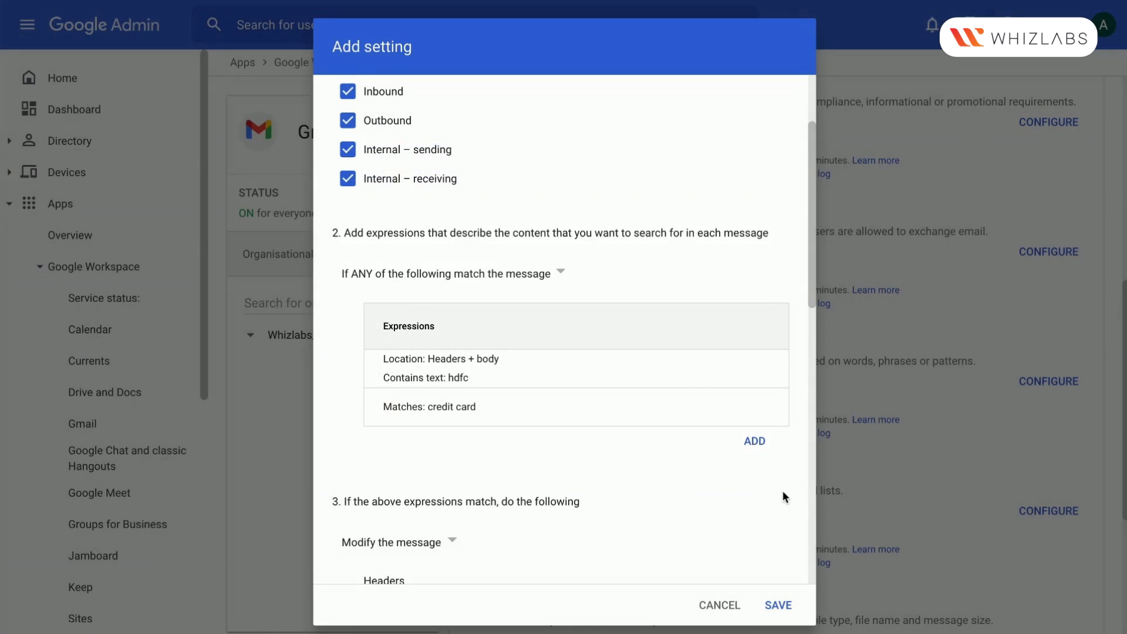
pyautogui.click(755, 442)
pyautogui.click(461, 277)
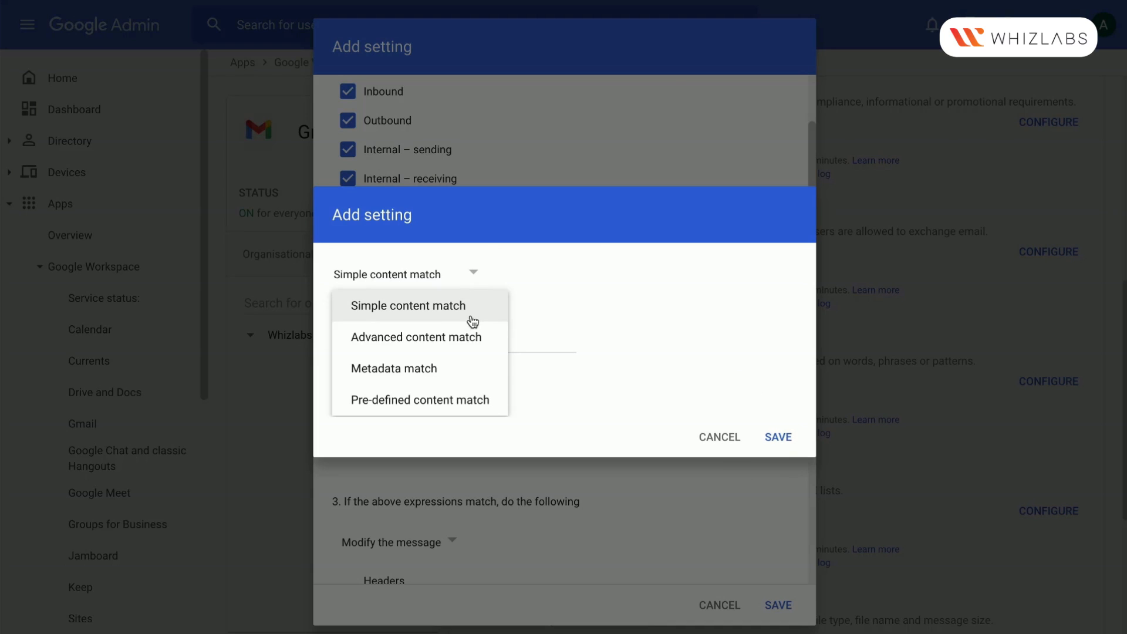
pyautogui.click(445, 370)
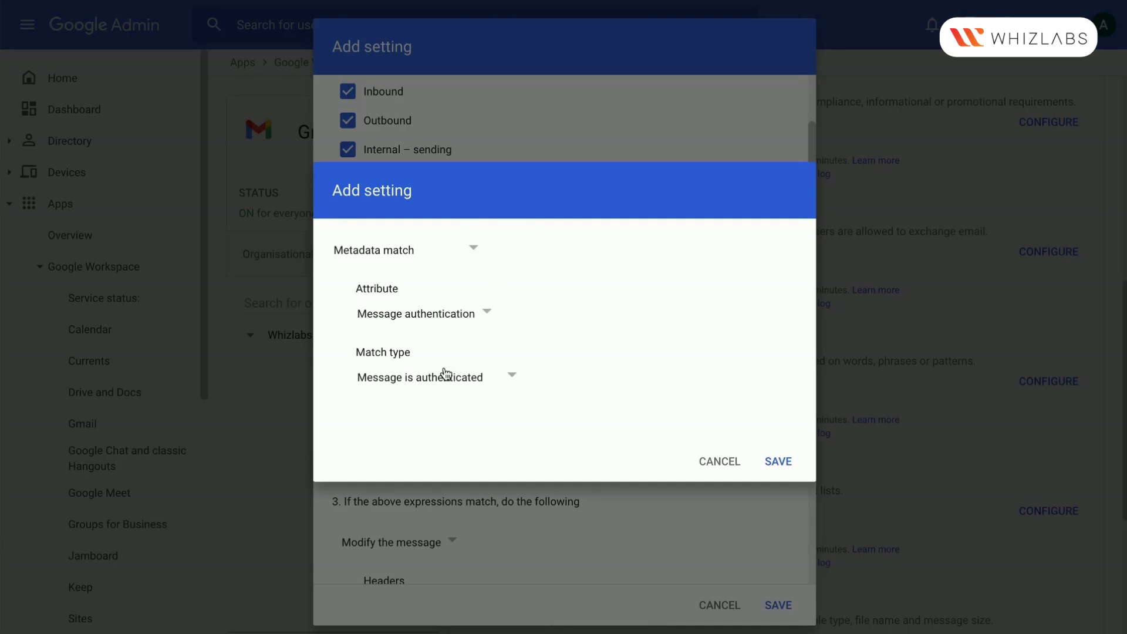
pyautogui.click(452, 317)
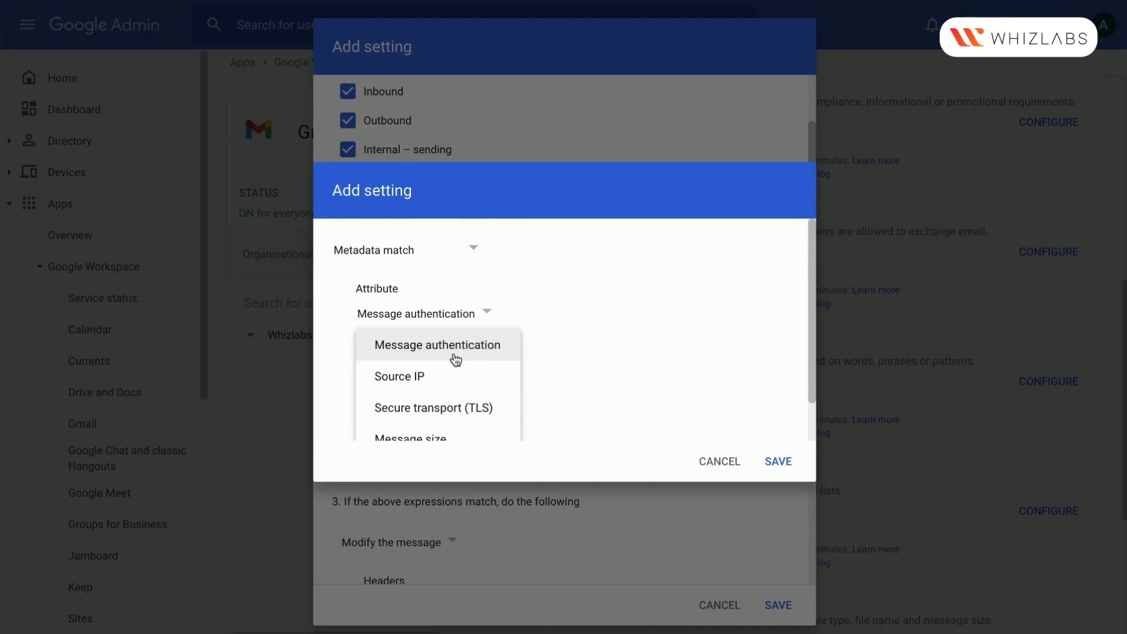
pyautogui.scroll(-1, 455, 360)
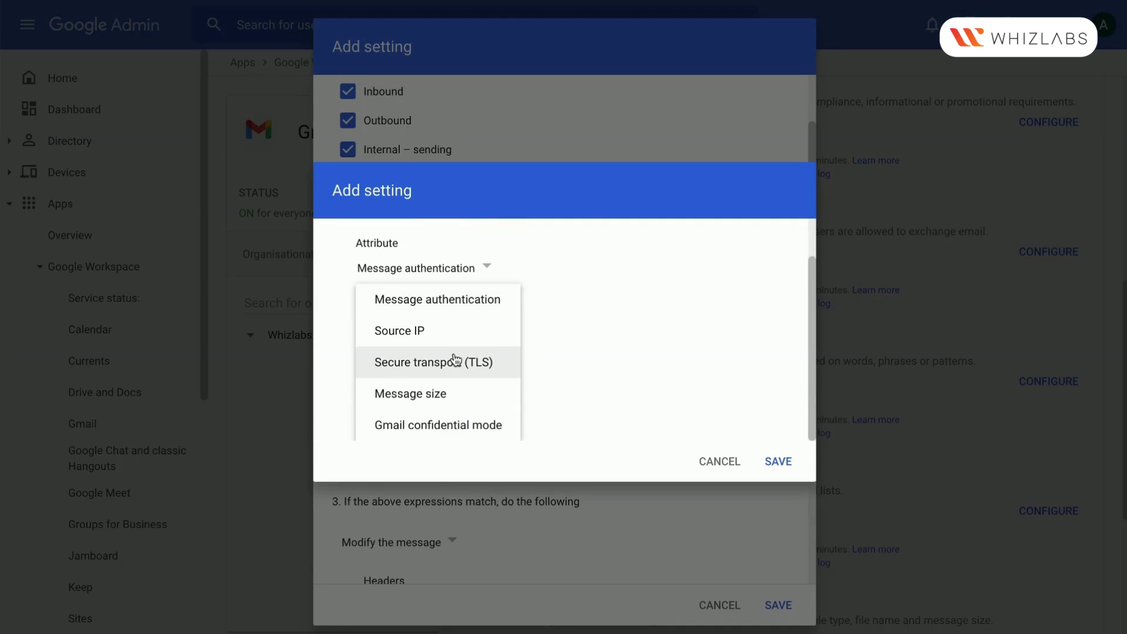
pyautogui.click(441, 427)
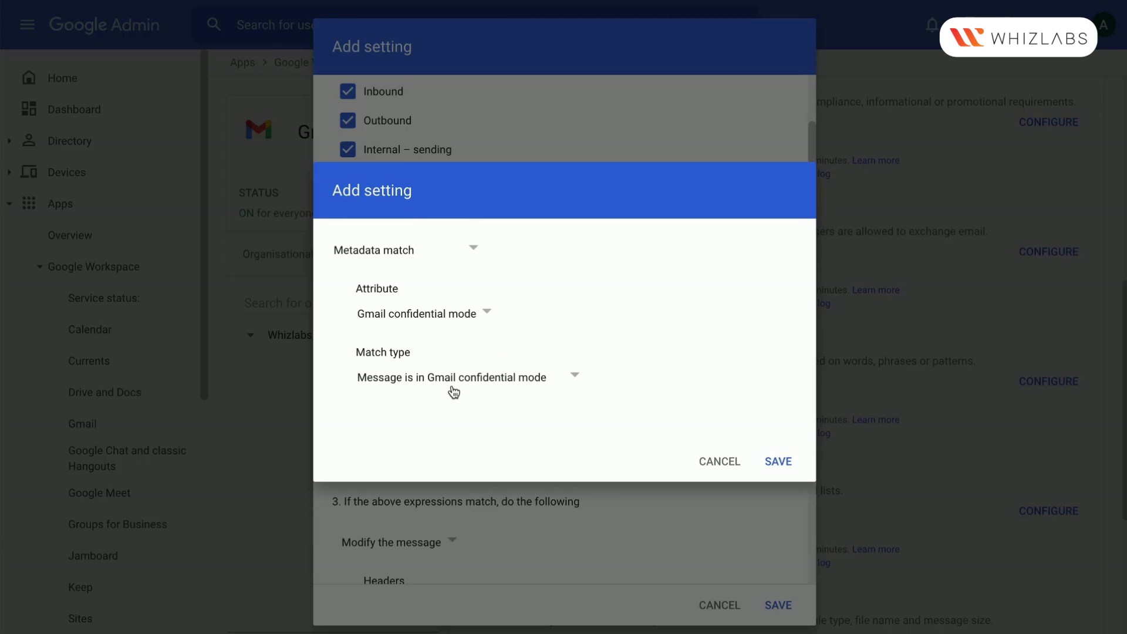
pyautogui.click(453, 386)
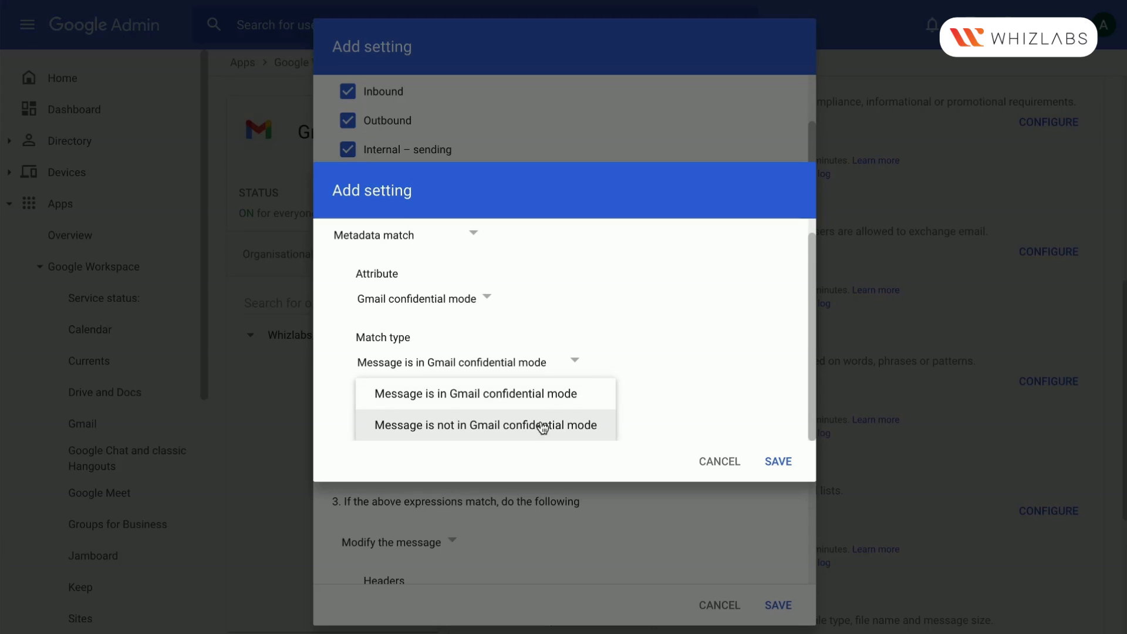
pyautogui.click(553, 399)
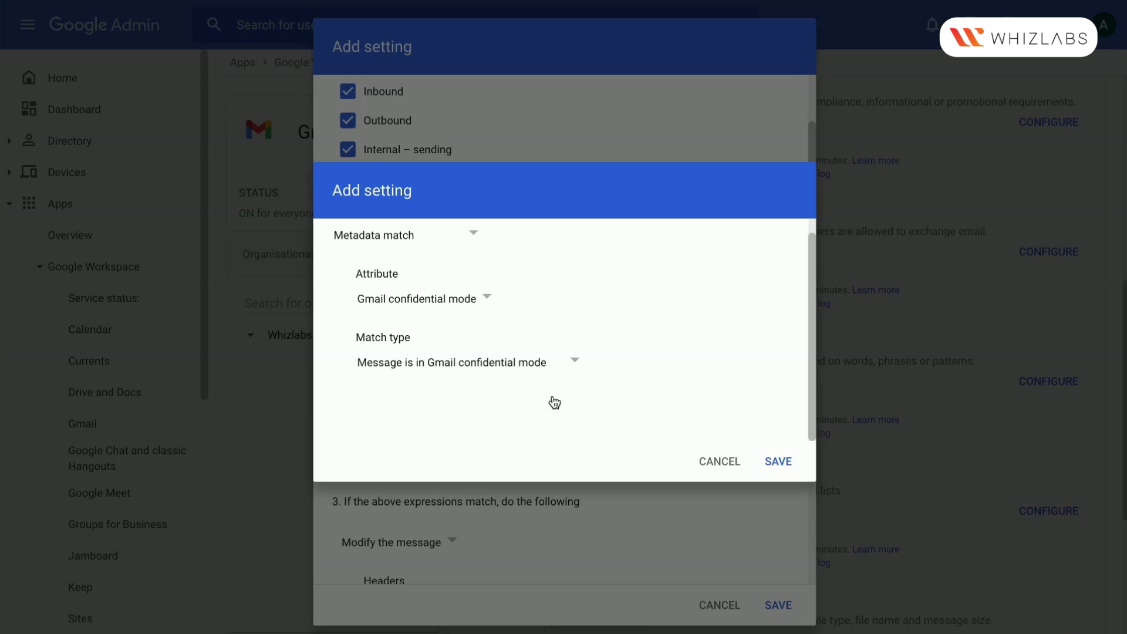
pyautogui.click(720, 464)
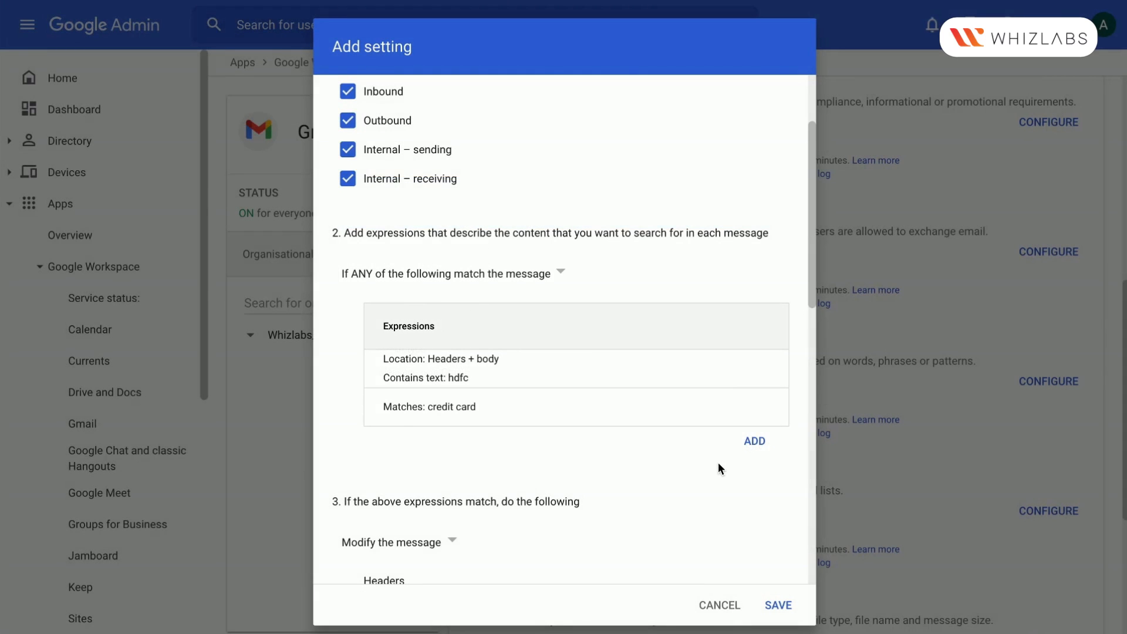
# Start another expression as a pre-defined content match and choose "Global - Credit card number" as the content to detect
pyautogui.click(755, 444)
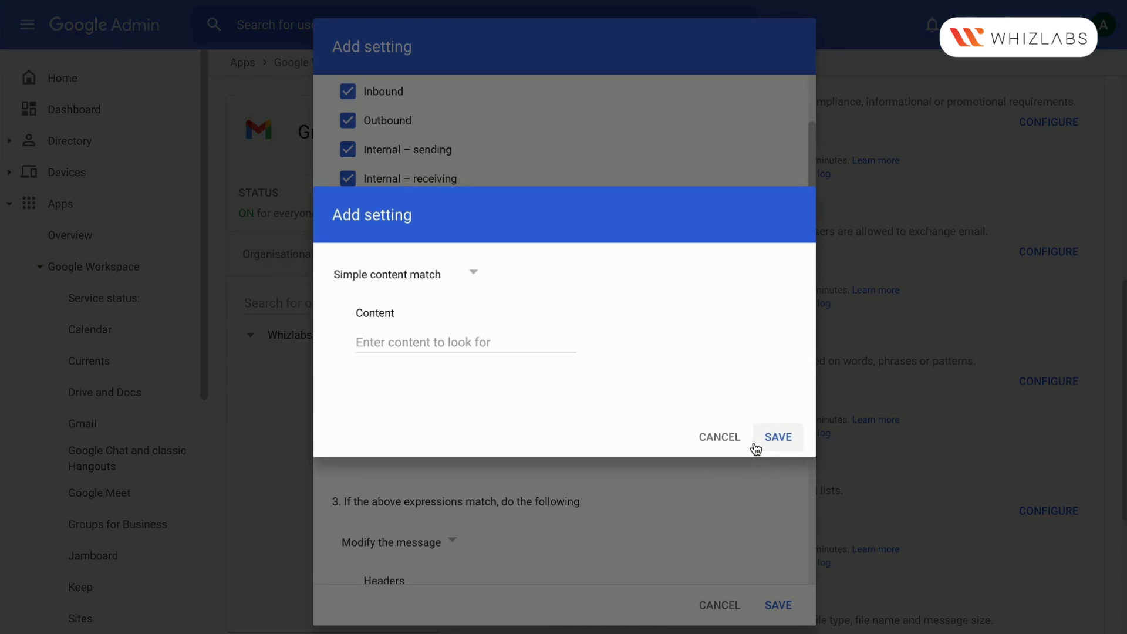
pyautogui.click(446, 286)
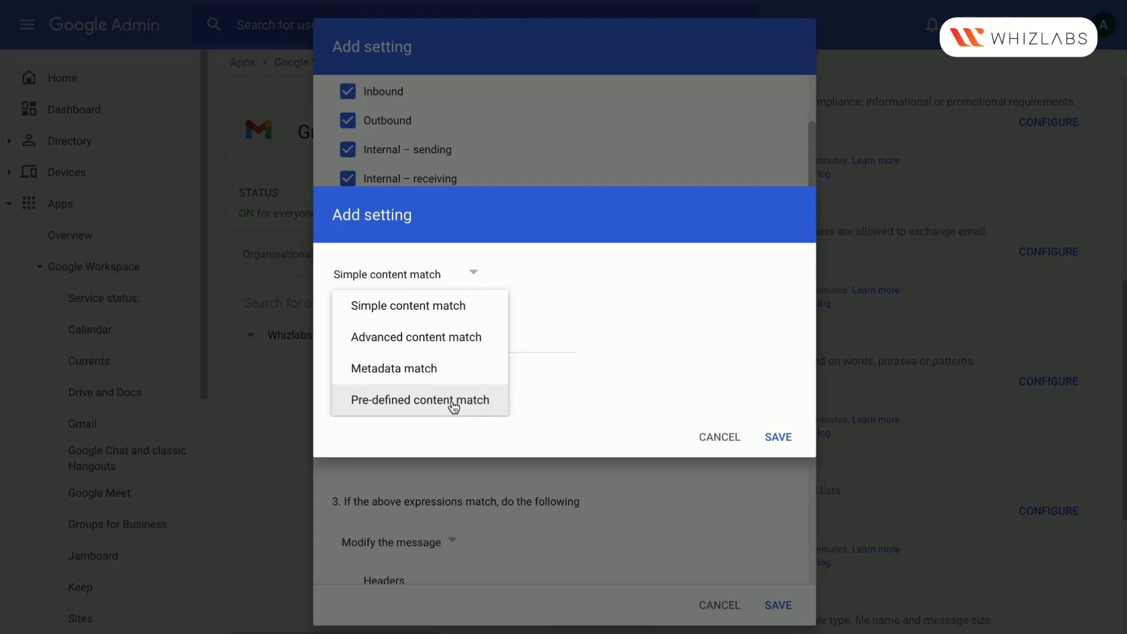
pyautogui.click(453, 404)
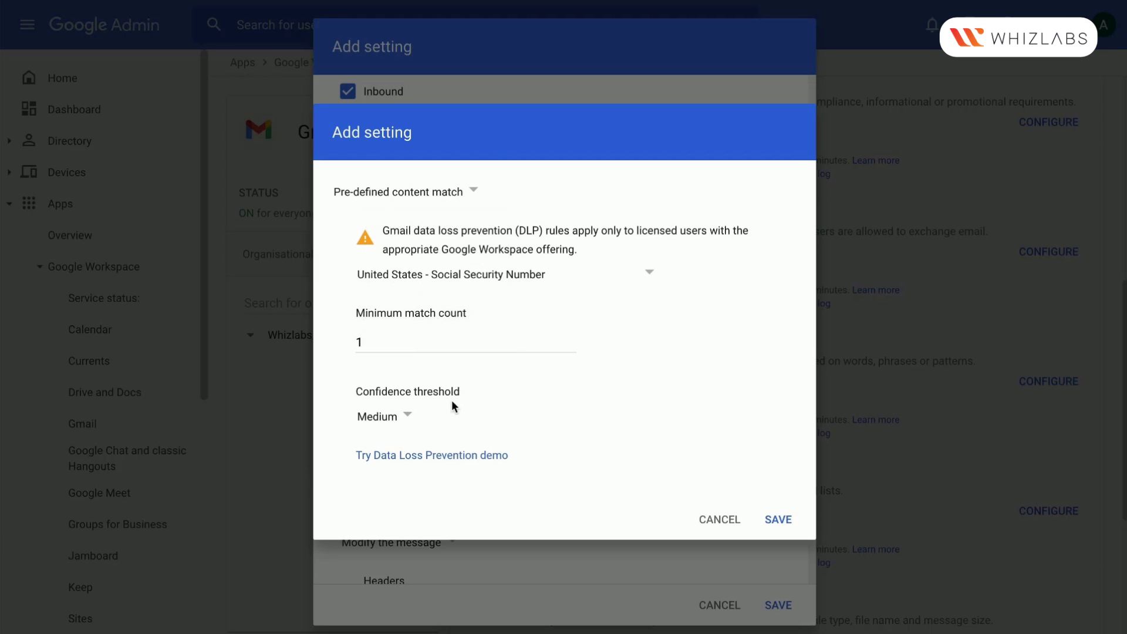
pyautogui.click(605, 283)
pyautogui.scroll(-2, 596, 361)
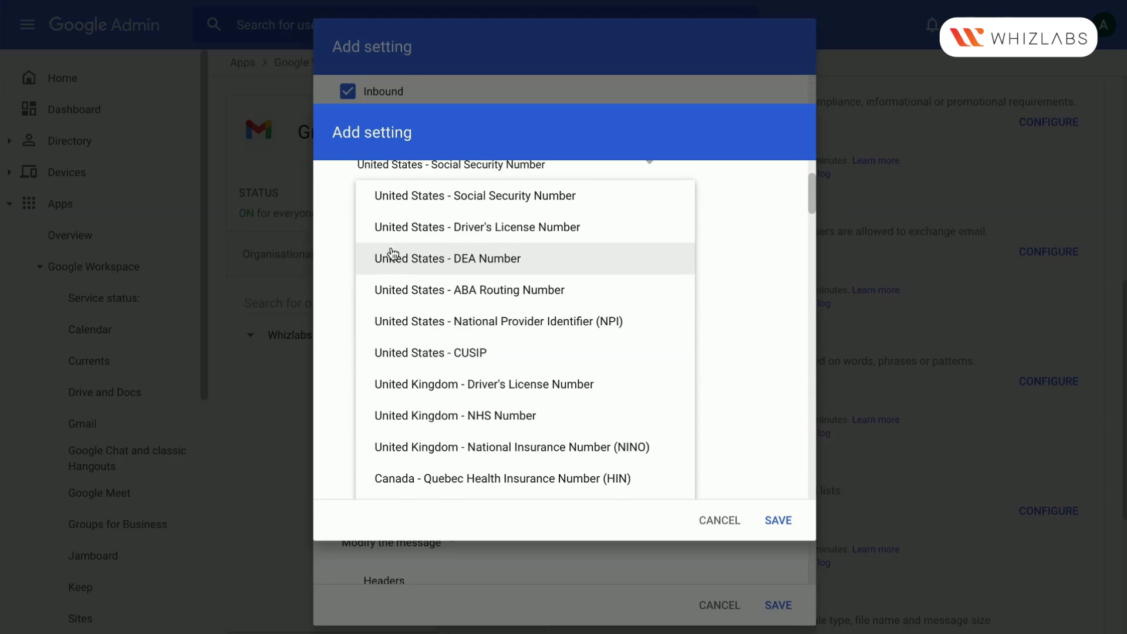
pyautogui.scroll(-2, 403, 354)
pyautogui.scroll(-10, 403, 355)
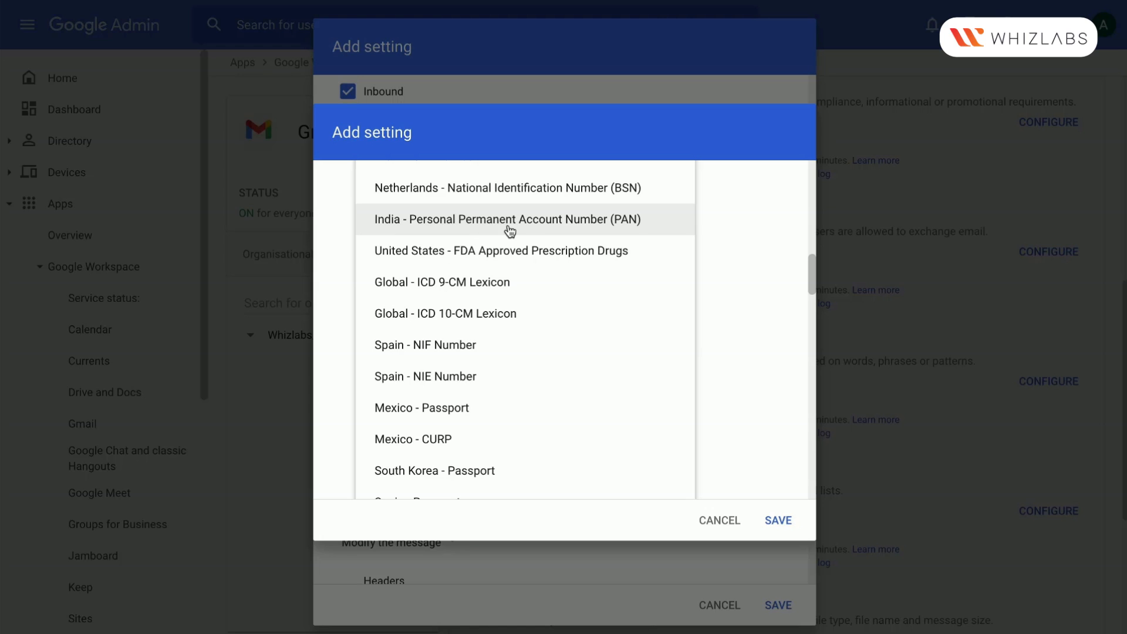
pyautogui.scroll(10, 473, 322)
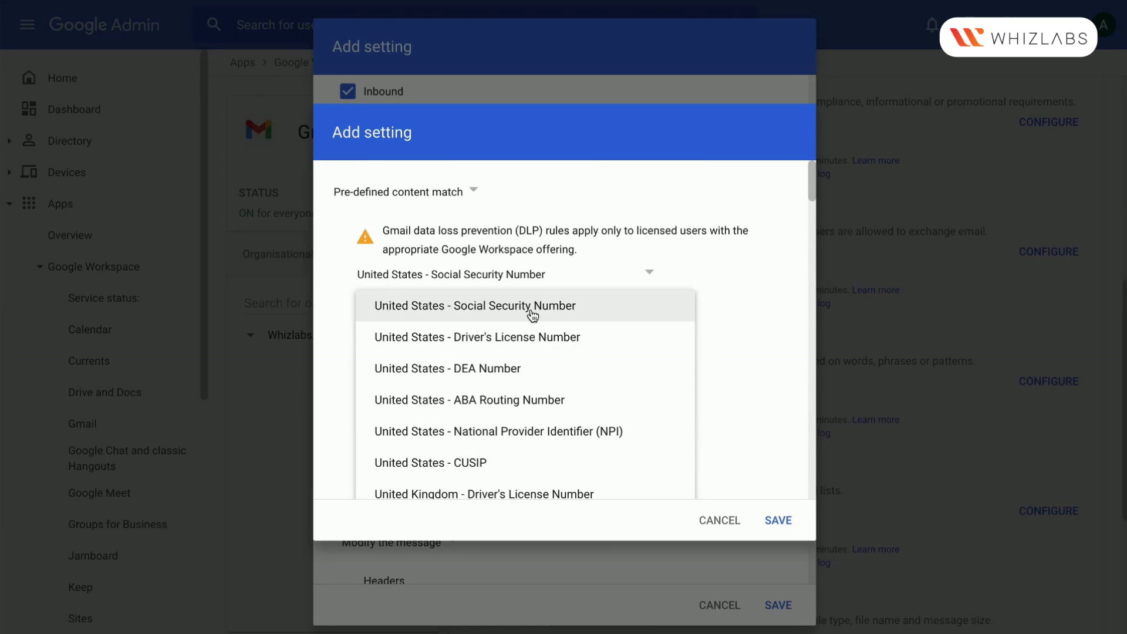
pyautogui.scroll(-5, 541, 418)
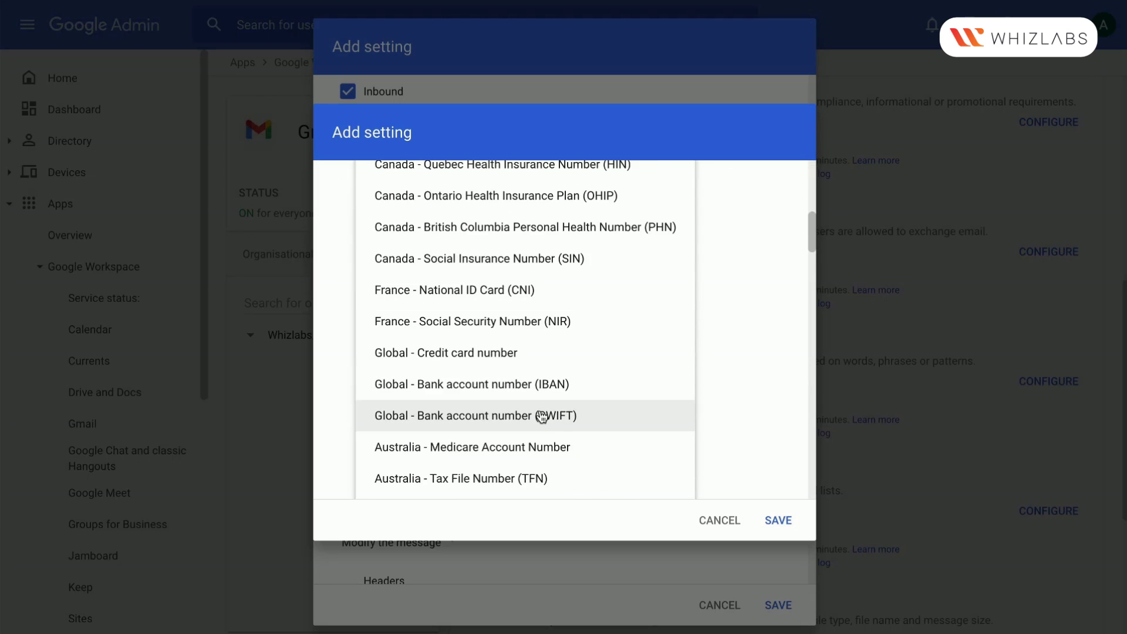
pyautogui.click(462, 355)
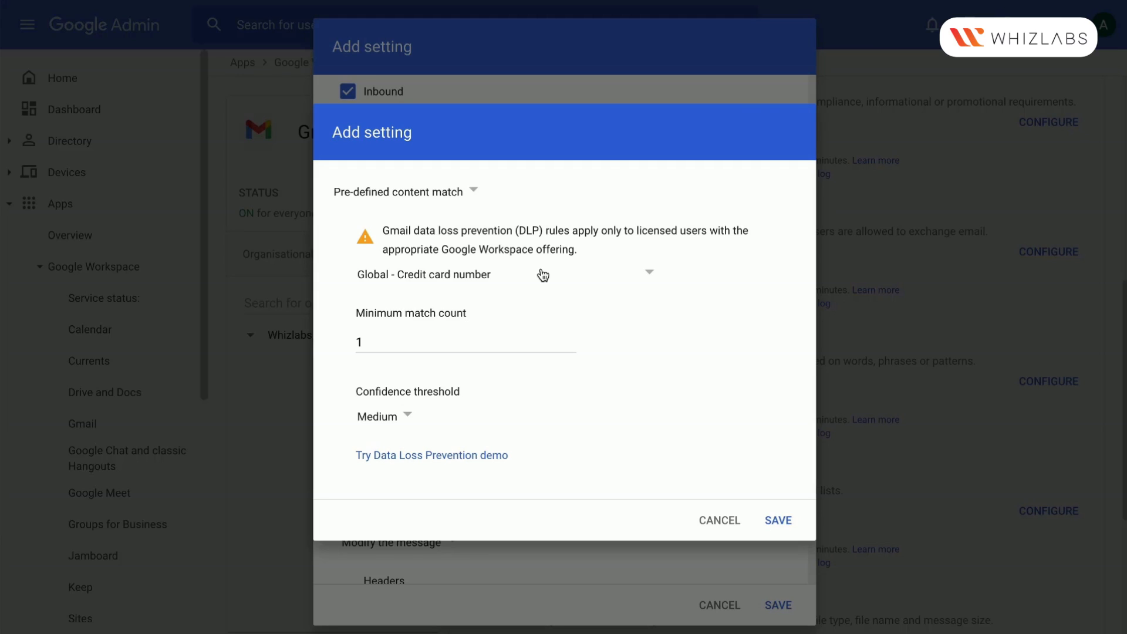
# Set the minimum match count to 2 and the confidence threshold to High, and save the expression
pyautogui.click(424, 341)
pyautogui.press('BackSpace')
pyautogui.write('2')
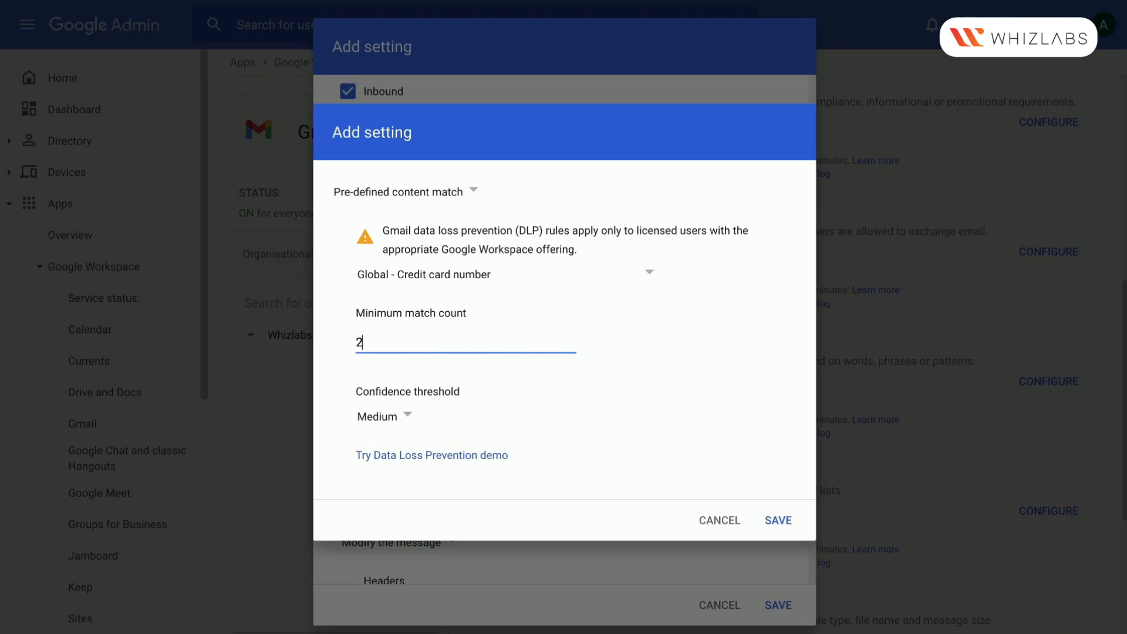
pyautogui.click(406, 418)
pyautogui.click(402, 445)
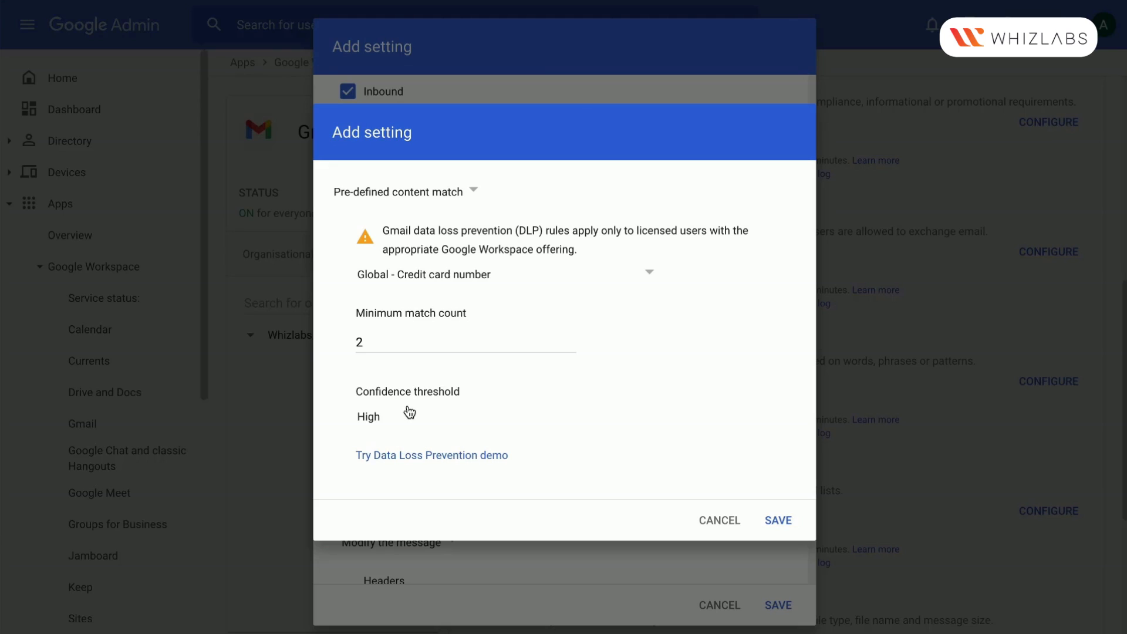
pyautogui.click(399, 419)
pyautogui.click(395, 479)
pyautogui.click(399, 420)
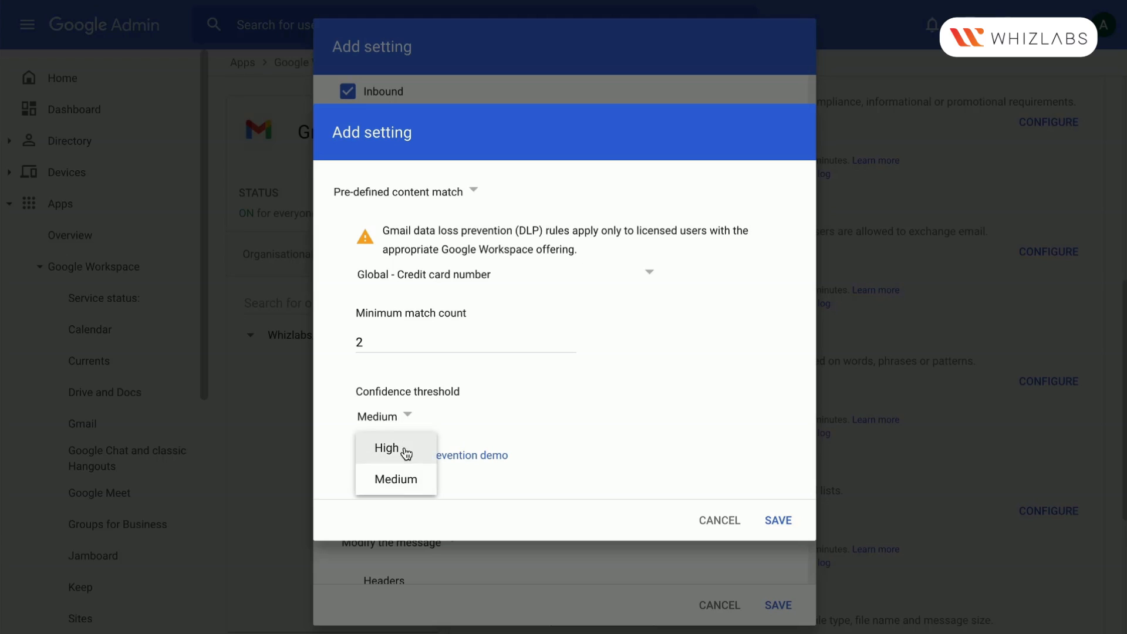
pyautogui.click(405, 447)
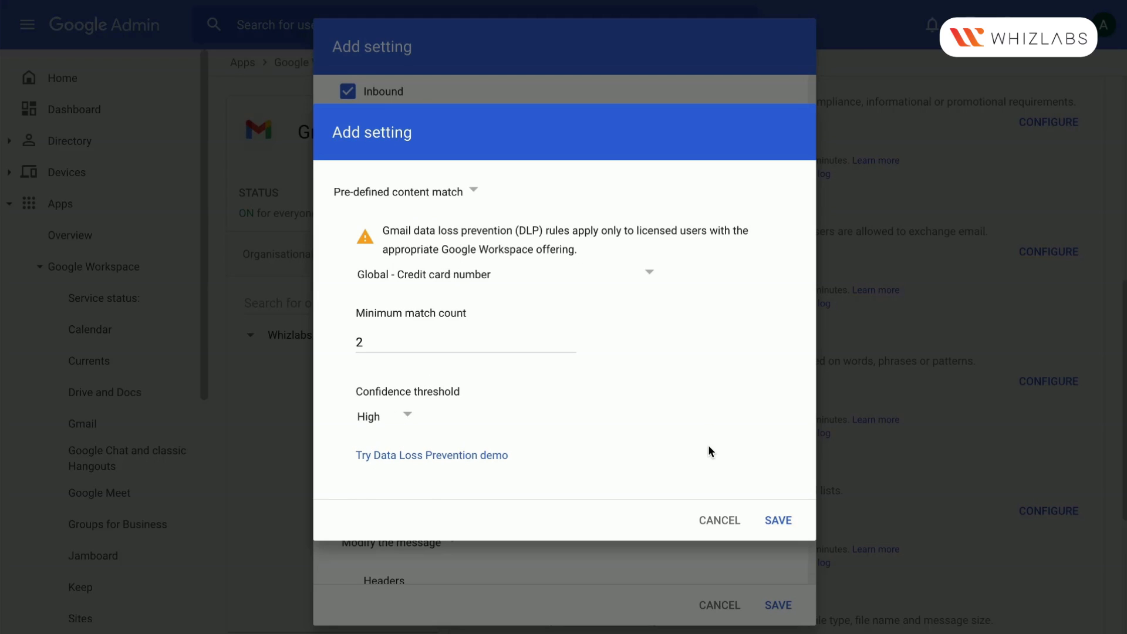
pyautogui.click(779, 521)
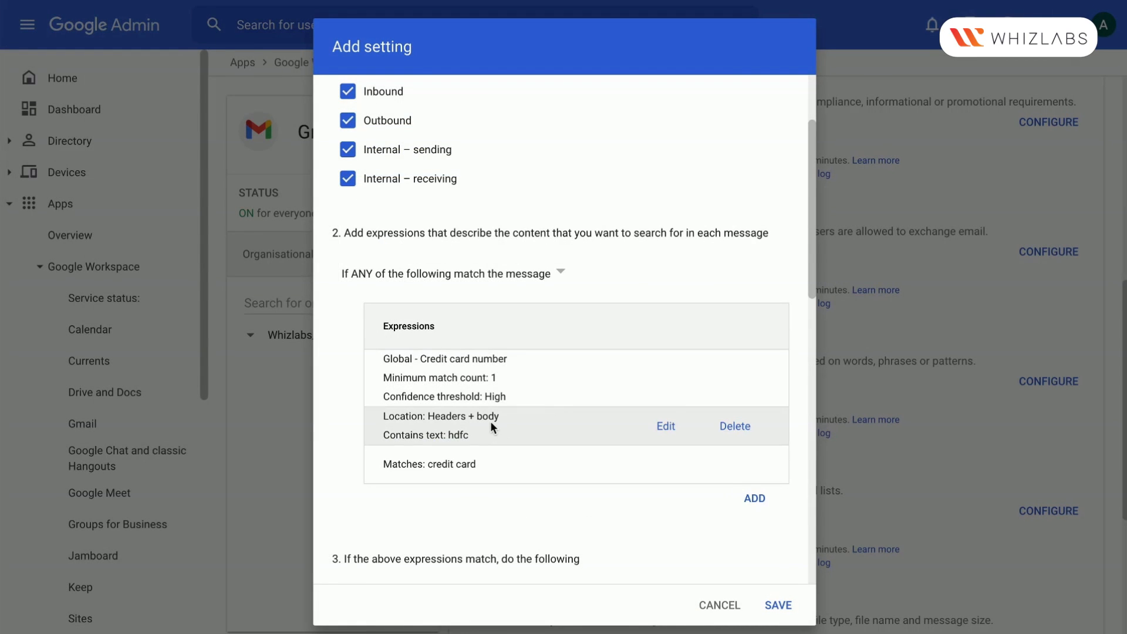
# Try "Reject the message" and "Quarantine message" as the action for matching expressions, and return it to "Modify the message"
pyautogui.moveTo(393, 360); pyautogui.dragTo(520, 393)
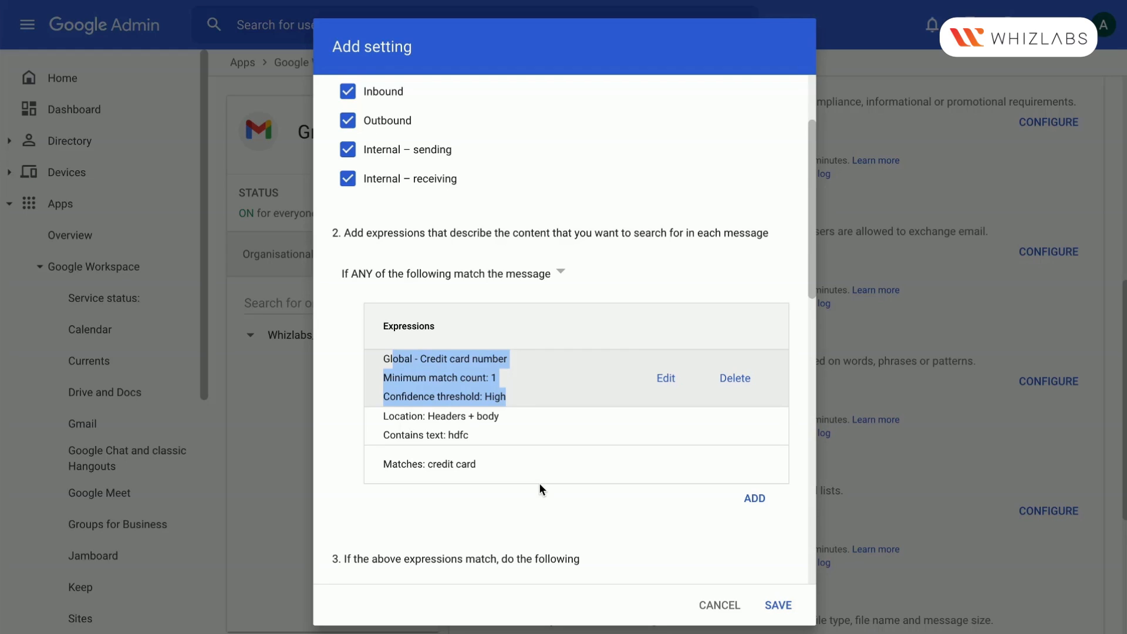
pyautogui.scroll(-4, 539, 482)
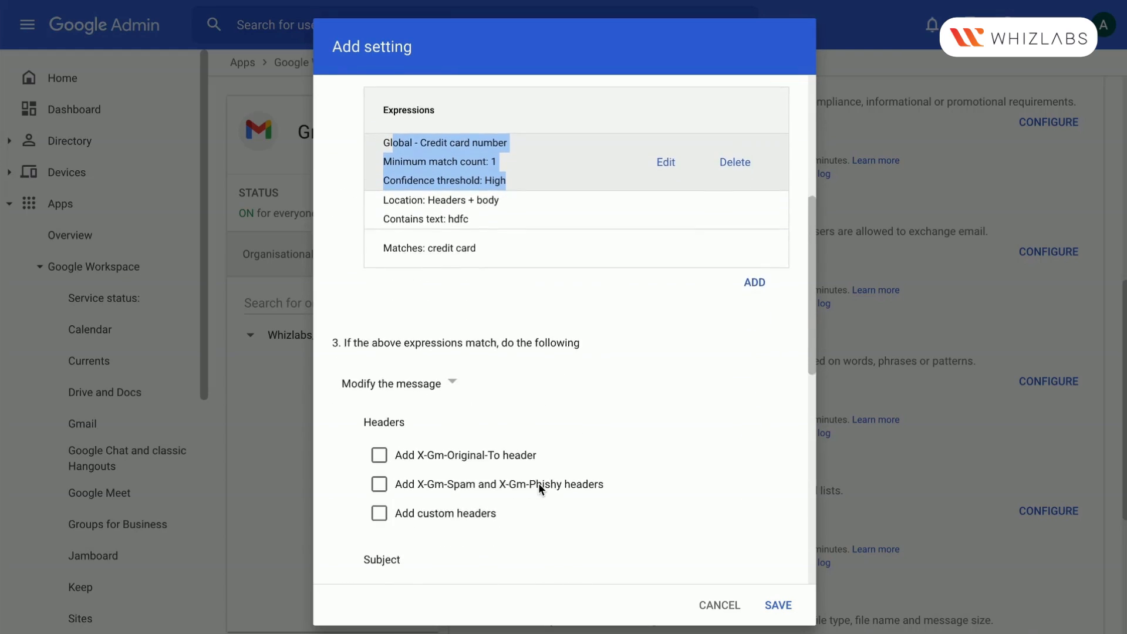
pyautogui.scroll(-2, 539, 487)
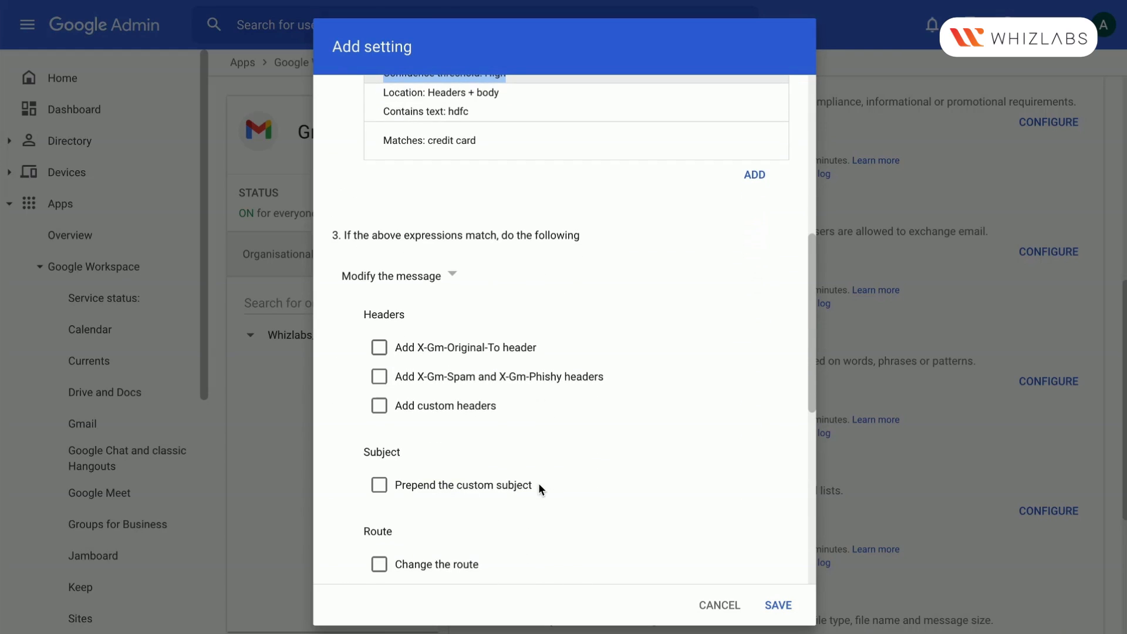
pyautogui.click(450, 275)
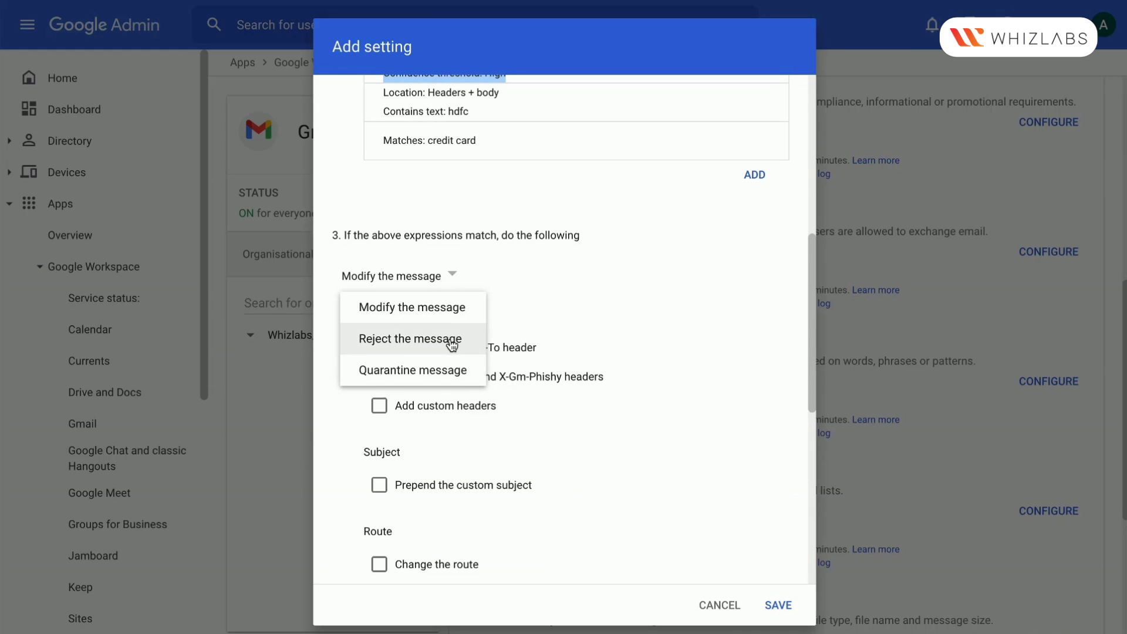
pyautogui.click(451, 341)
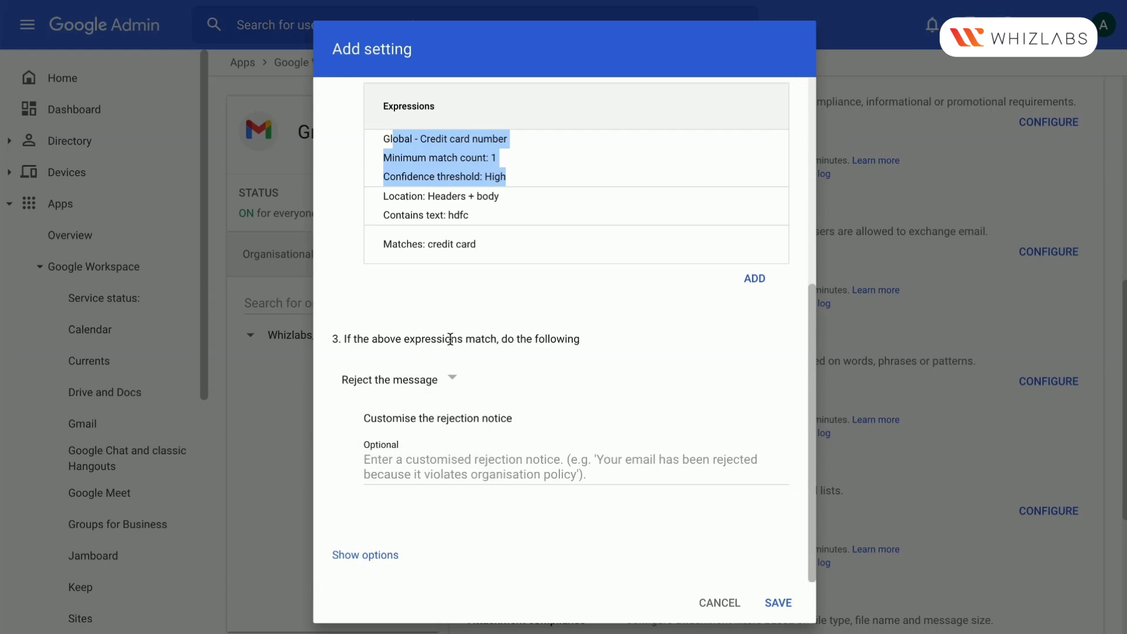
pyautogui.click(457, 375)
pyautogui.click(458, 475)
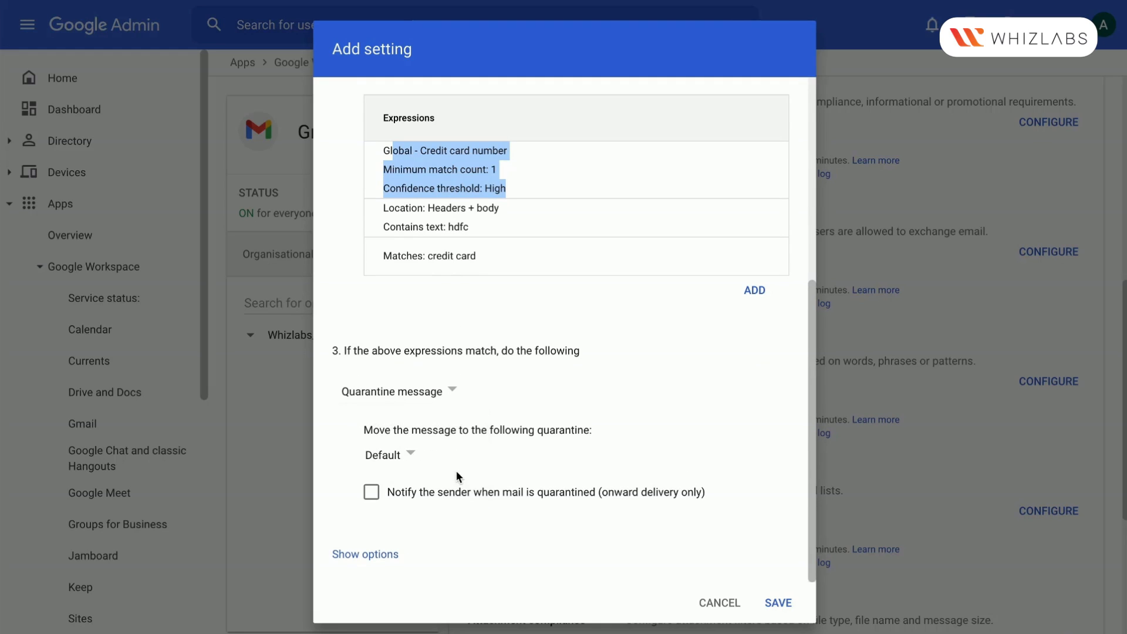
pyautogui.click(439, 393)
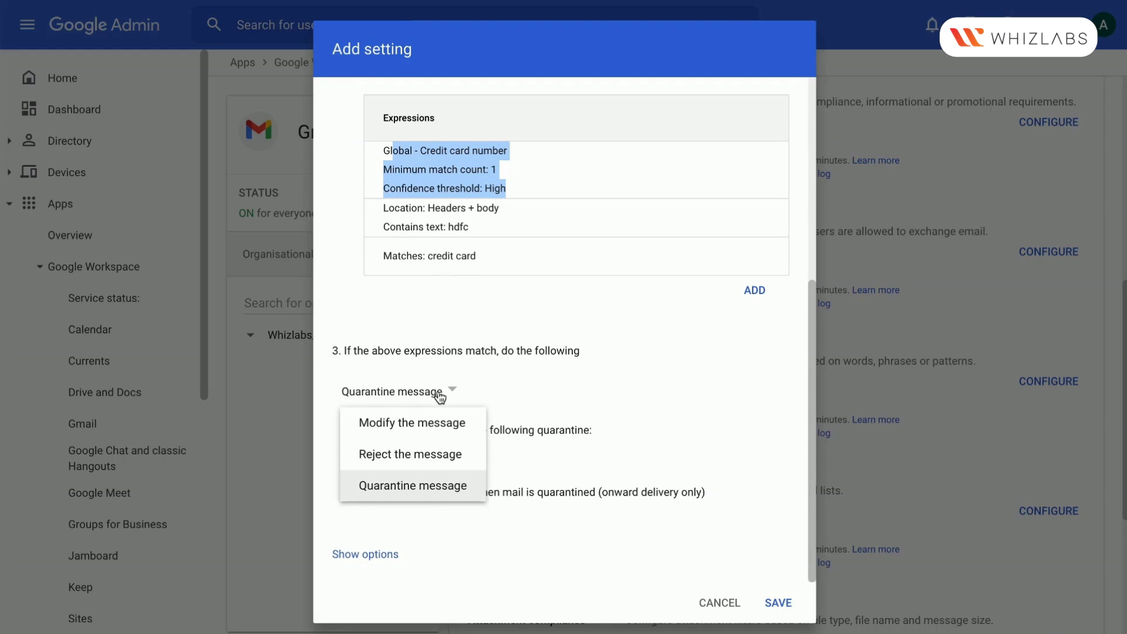
pyautogui.click(442, 434)
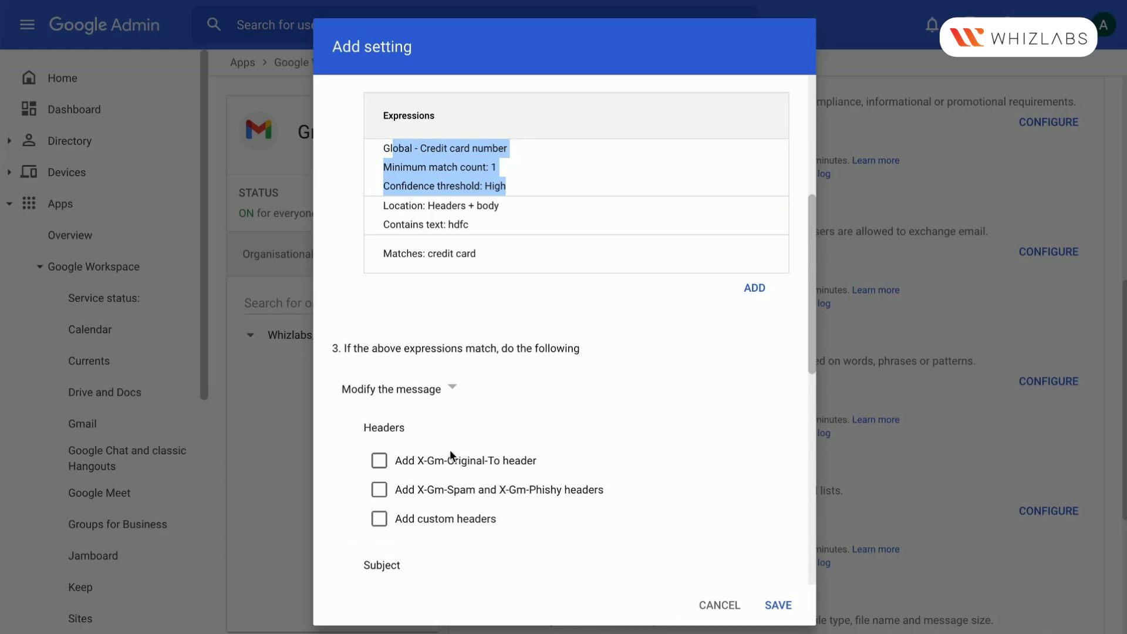
pyautogui.scroll(-3, 457, 492)
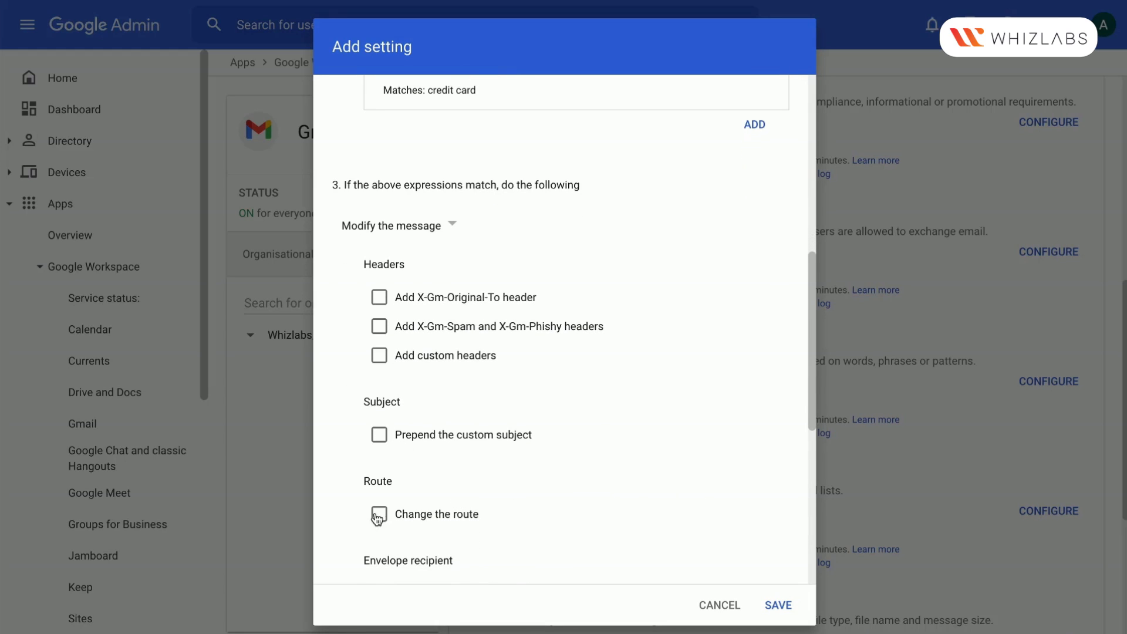
pyautogui.scroll(-3, 394, 517)
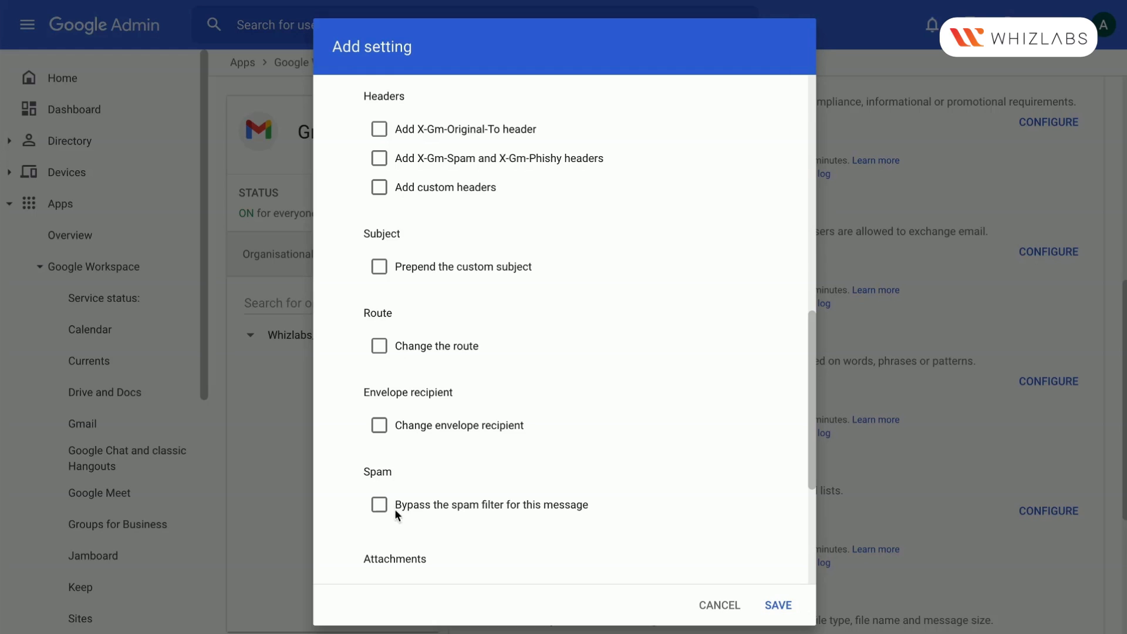
pyautogui.scroll(-3, 410, 504)
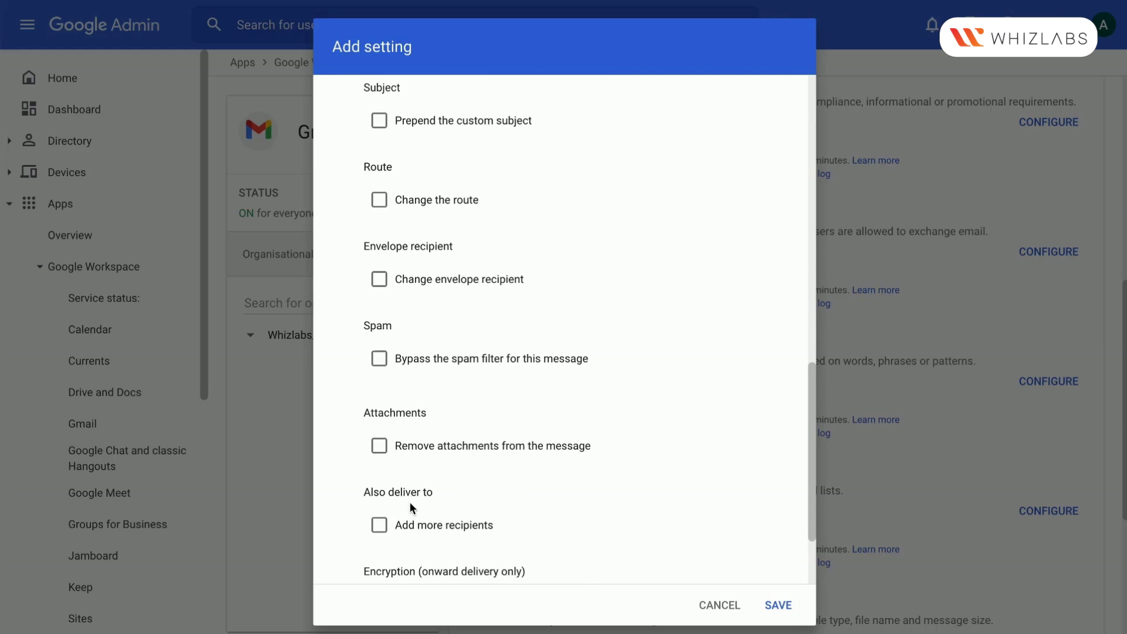
pyautogui.scroll(-2, 409, 501)
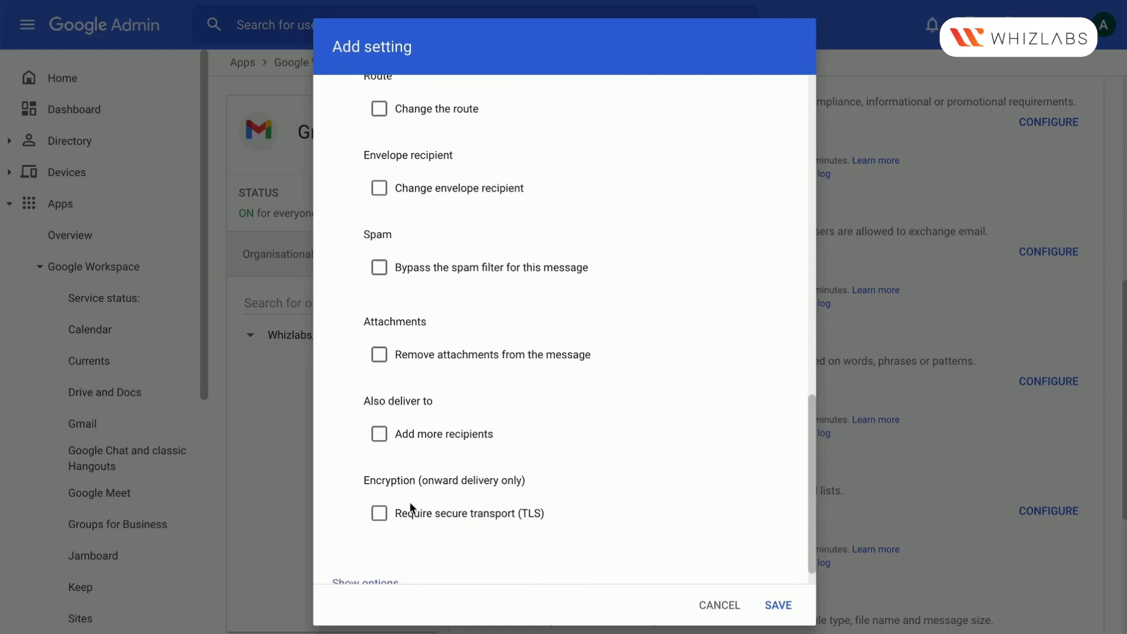
pyautogui.click(379, 406)
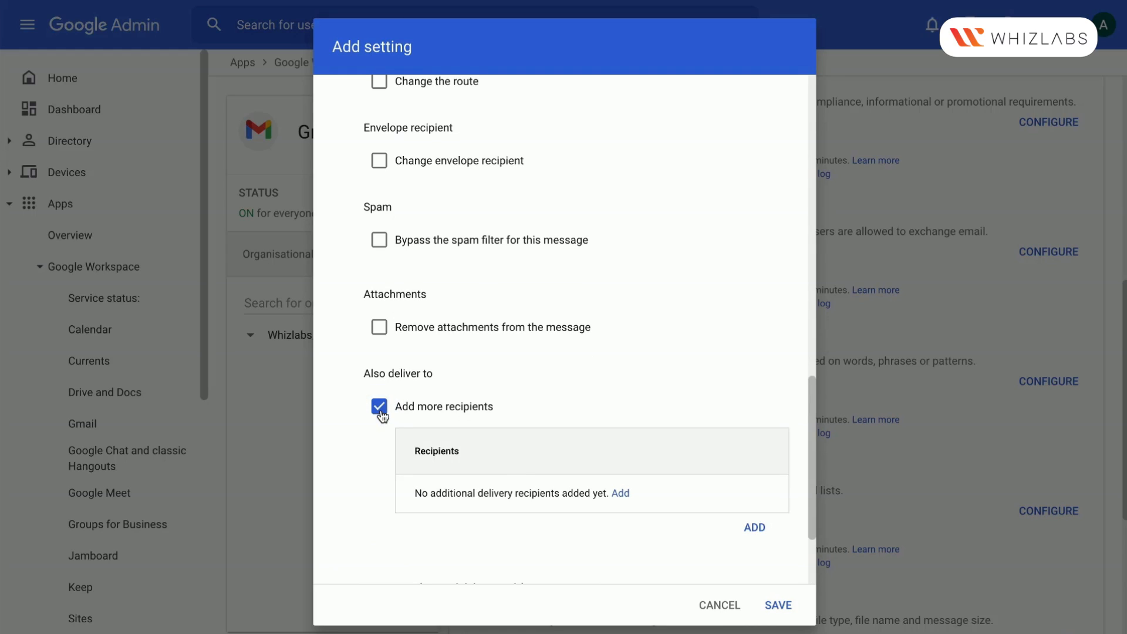
pyautogui.click(621, 493)
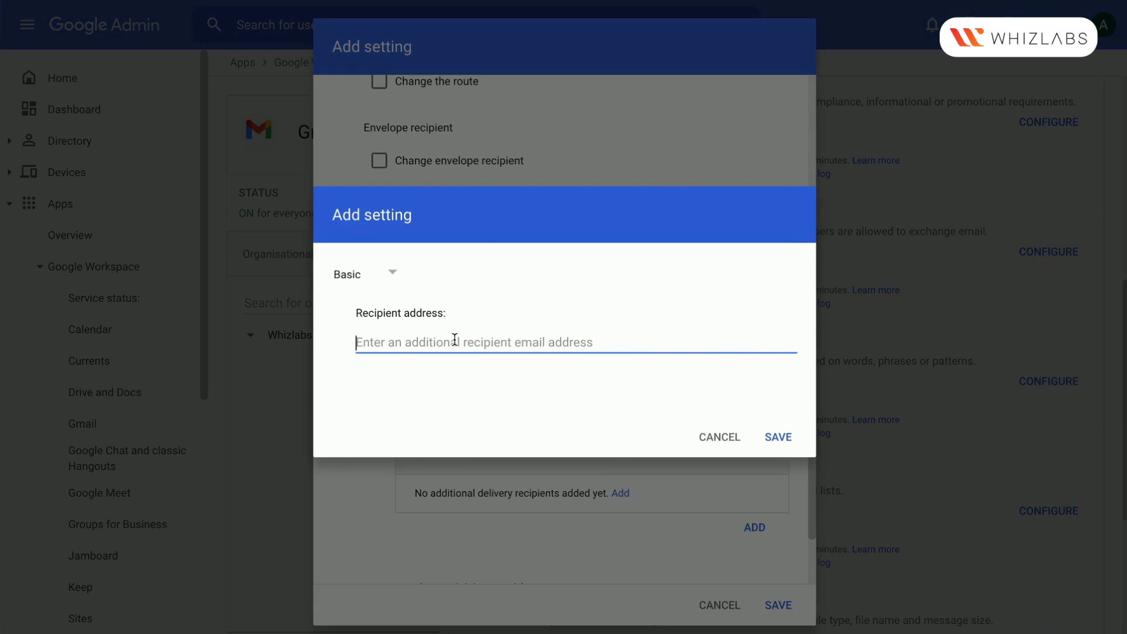
pyautogui.write('admin')
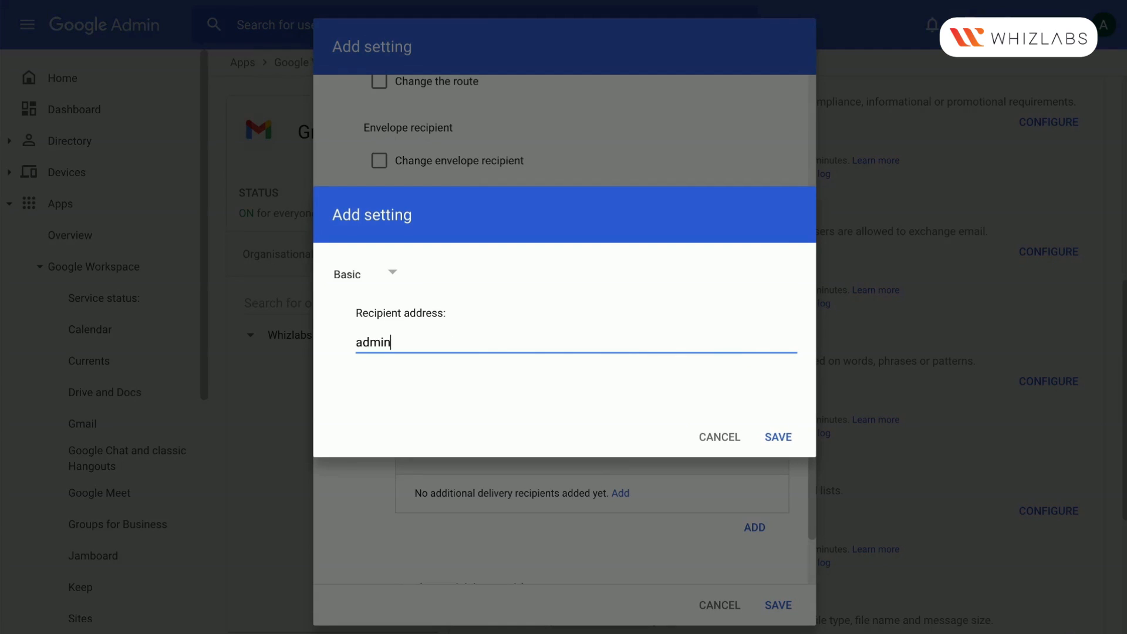
pyautogui.click(380, 284)
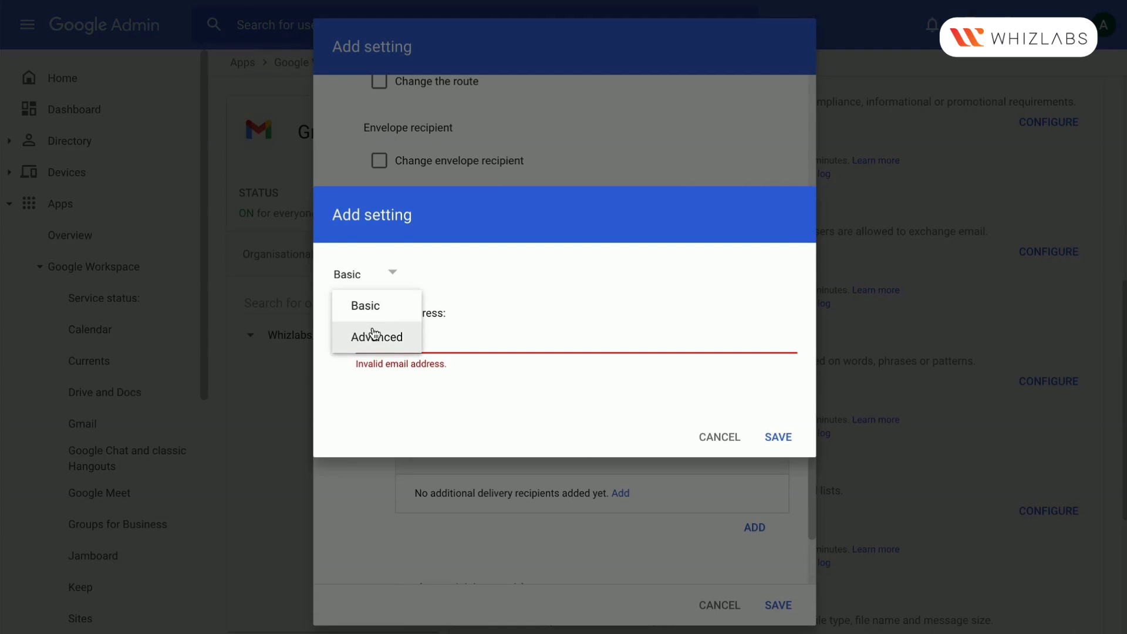
pyautogui.click(456, 338)
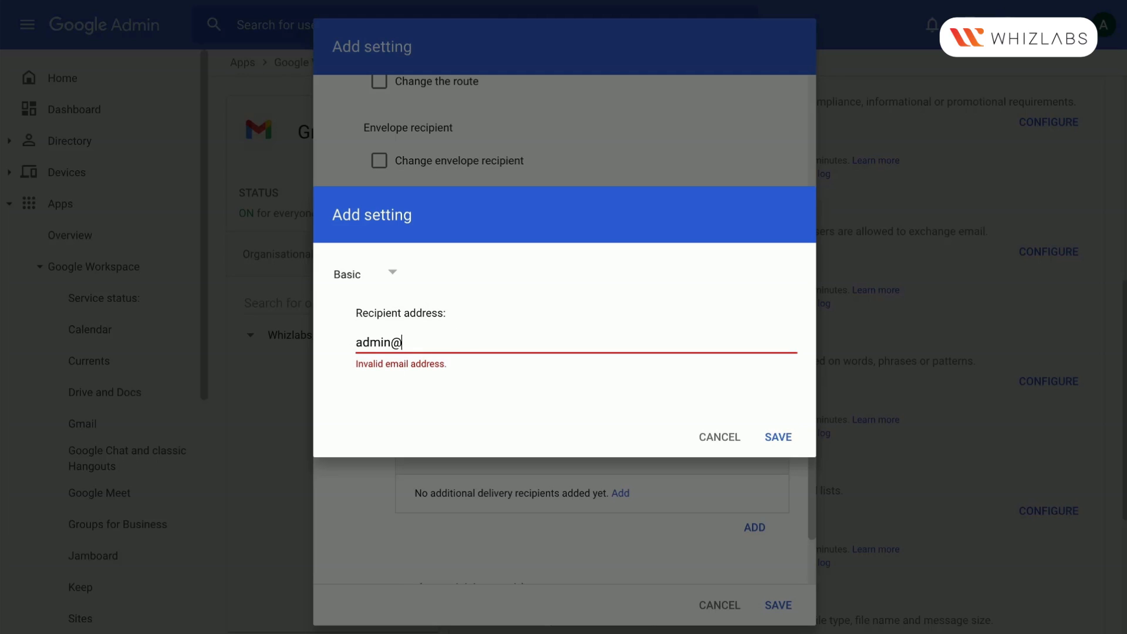
pyautogui.hotkey('ctrl', 'shift', 'Left')
pyautogui.hotkey('ctrl', 'shift', 'Left')
pyautogui.hotkey('ctrl', 'shift', 'Left')
pyautogui.hotkey('ctrl', 'shift', 'Left')
pyautogui.press('BackSpace')
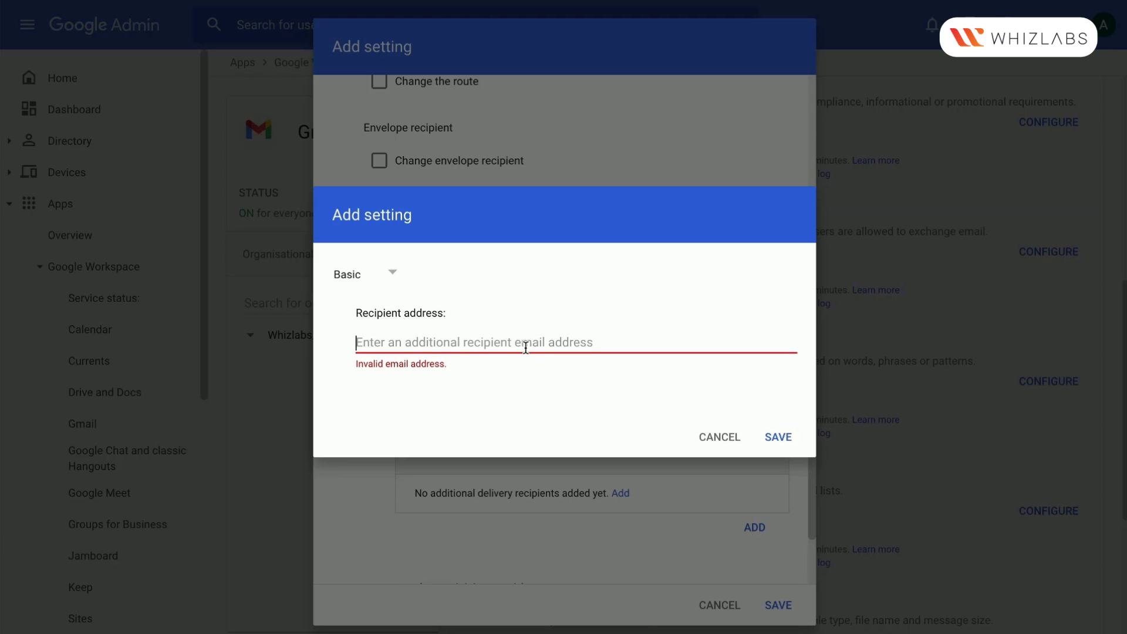
pyautogui.click(712, 441)
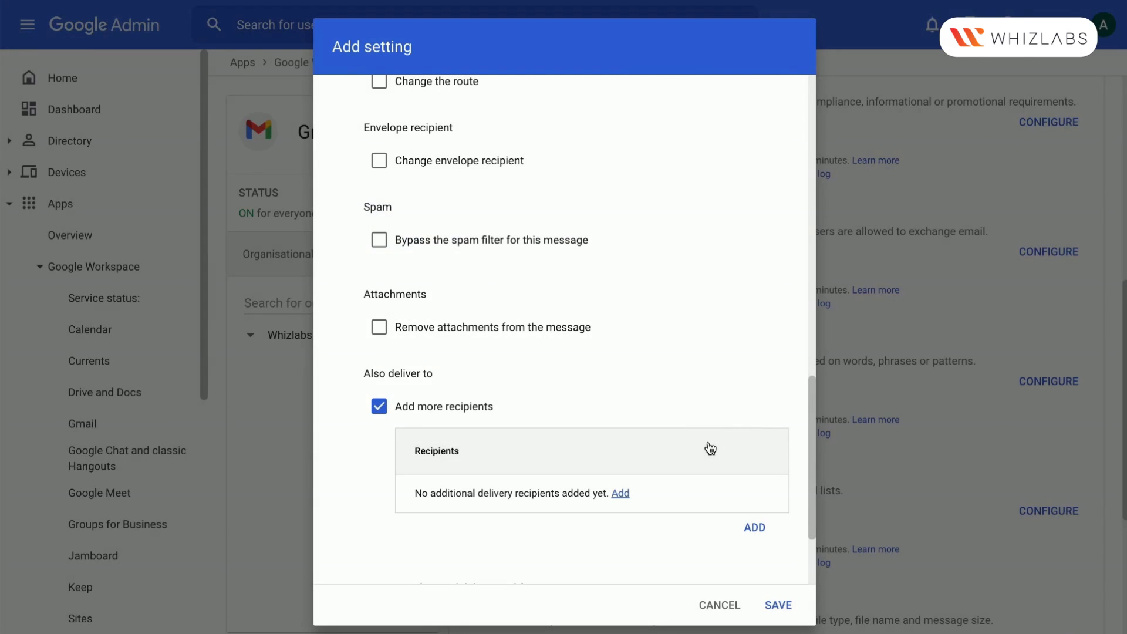
pyautogui.click(380, 406)
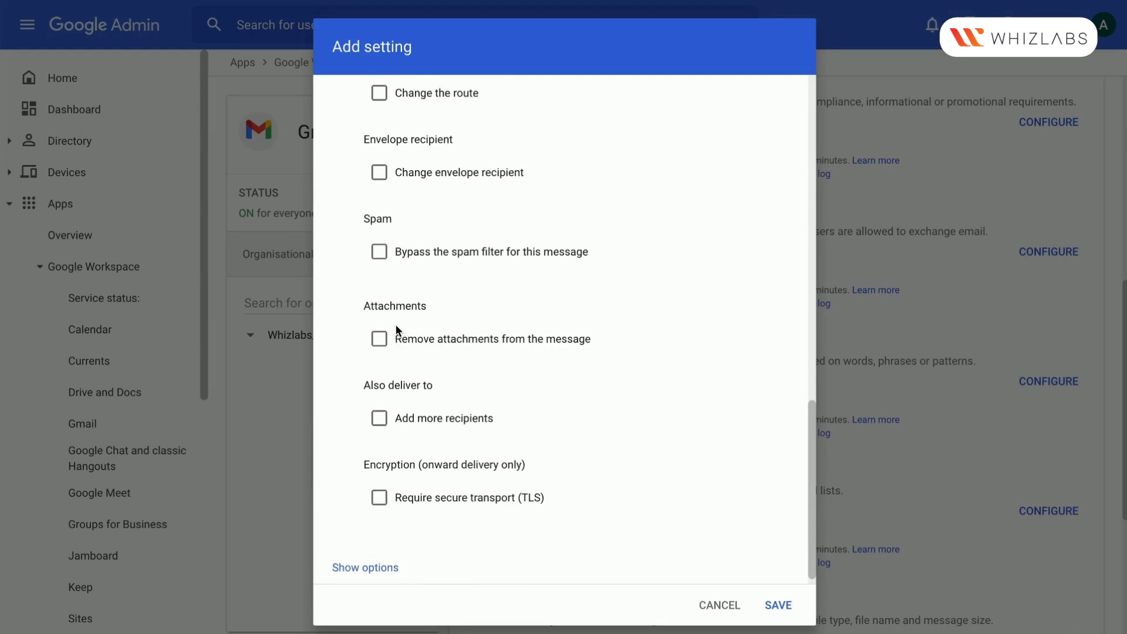
# Try "Reject the message" as the action for matching expressions, with a customised rejection notice starting "Message contains"
pyautogui.scroll(6, 397, 330)
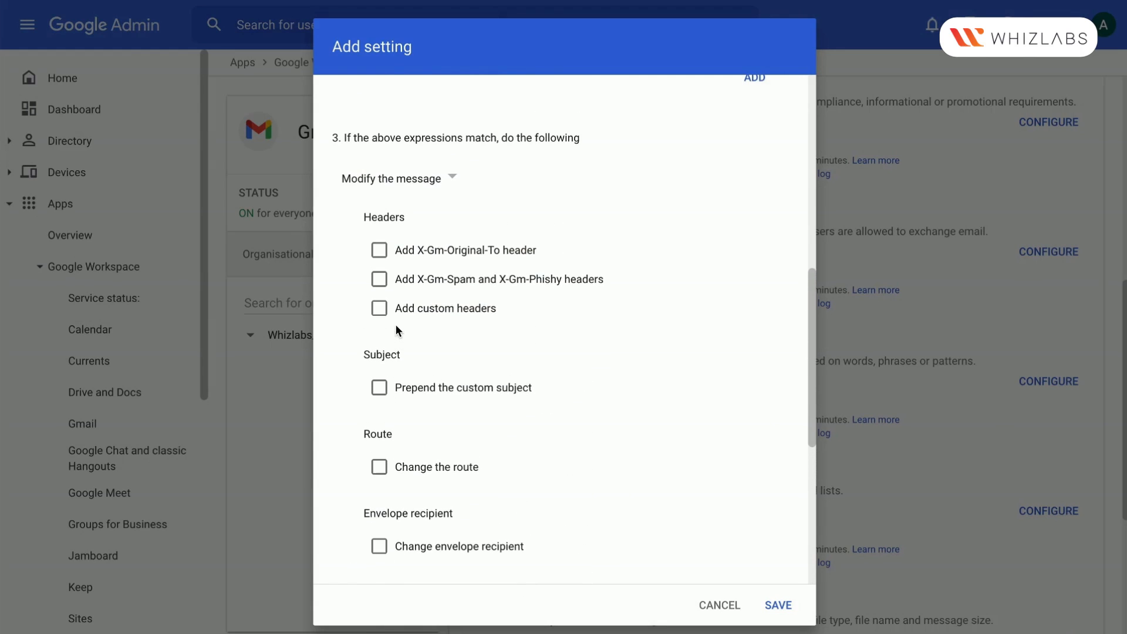
pyautogui.click(446, 181)
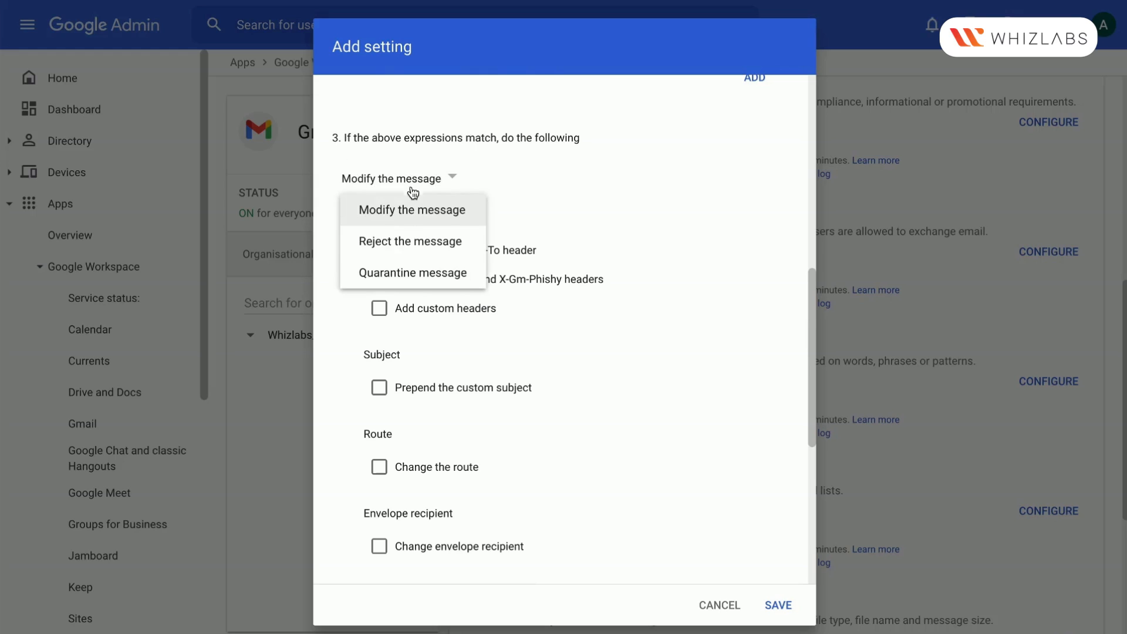
pyautogui.click(416, 253)
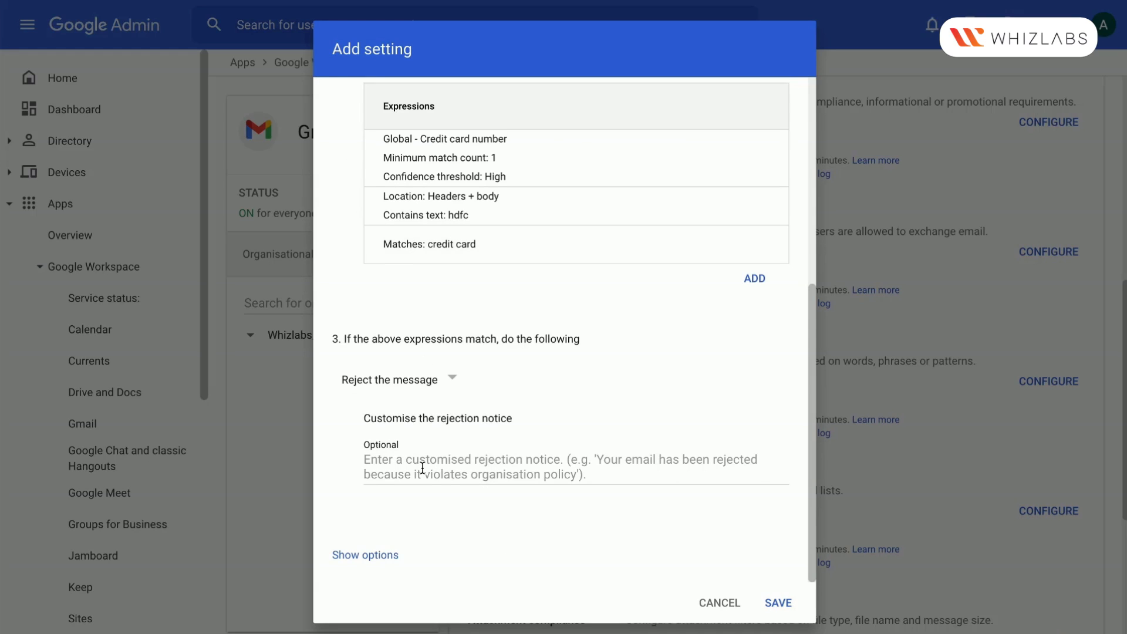
pyautogui.click(422, 468)
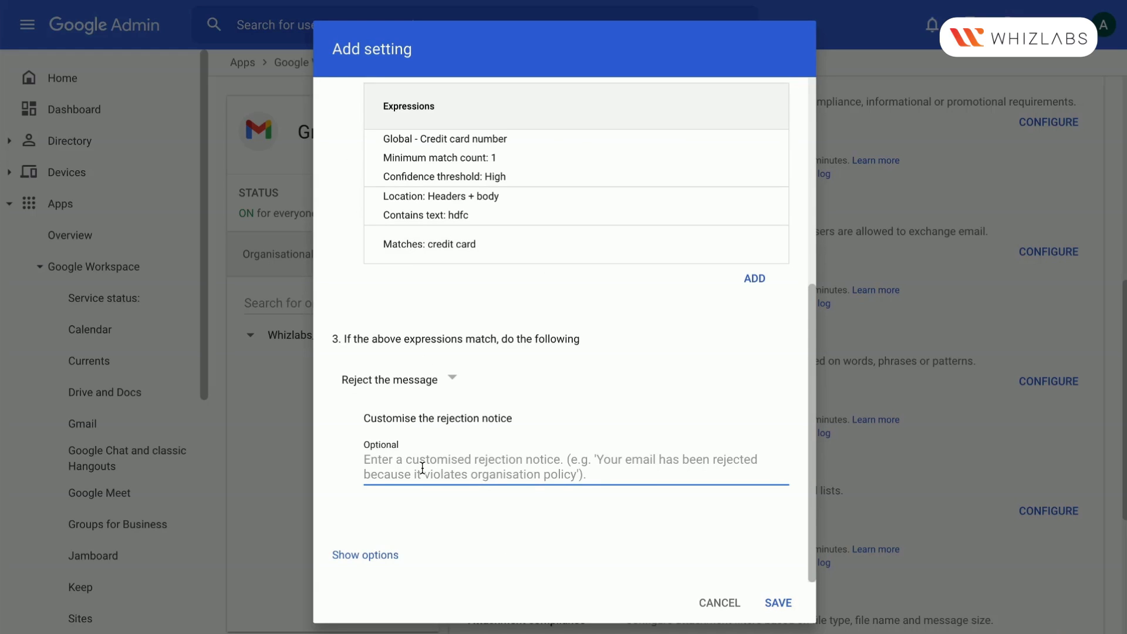
pyautogui.write('Message con')
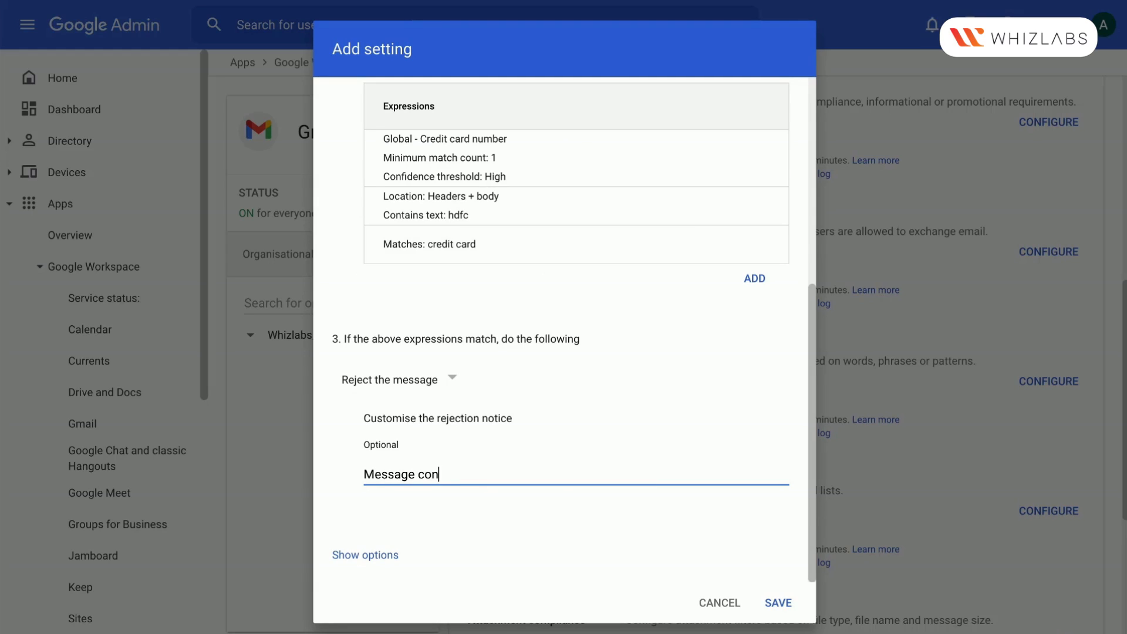
pyautogui.write('ains')
pyautogui.press('BackSpace')
pyautogui.press('BackSpace')
pyautogui.press('BackSpace')
pyautogui.press('BackSpace')
pyautogui.press('BackSpace')
# Set the action for matching expressions to "Quarantine message" and enable notifying the sender when mail is quarantined
pyautogui.click(425, 387)
pyautogui.click(476, 473)
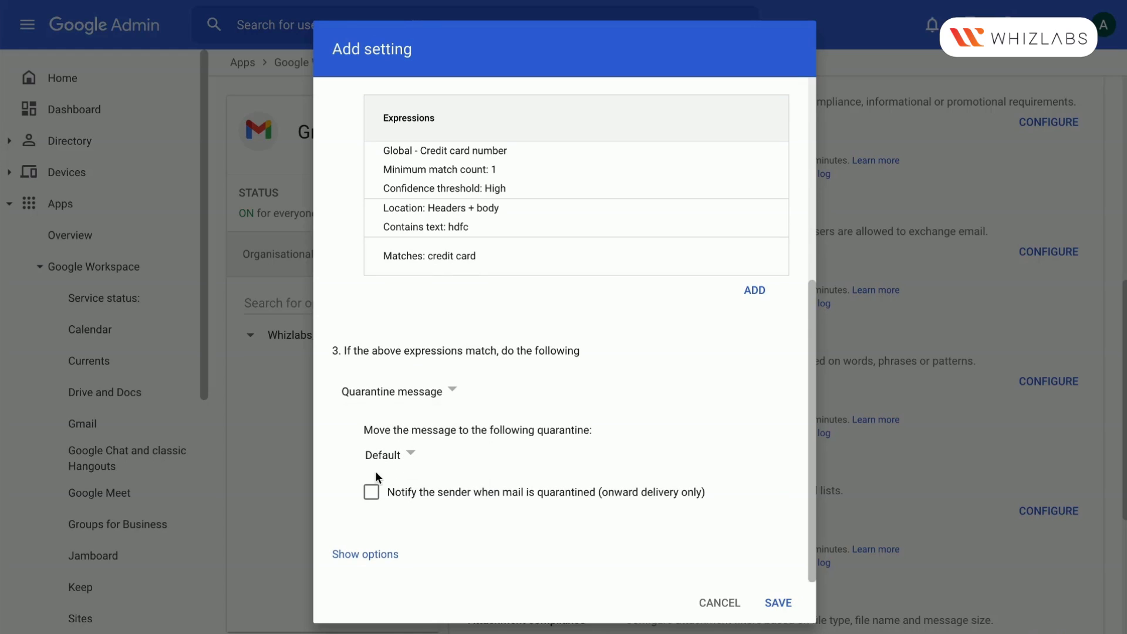
pyautogui.click(371, 492)
# Try using address lists to control the setting, check the existing lists and the list management page, and turn the option off
pyautogui.click(369, 558)
pyautogui.scroll(-5, 426, 518)
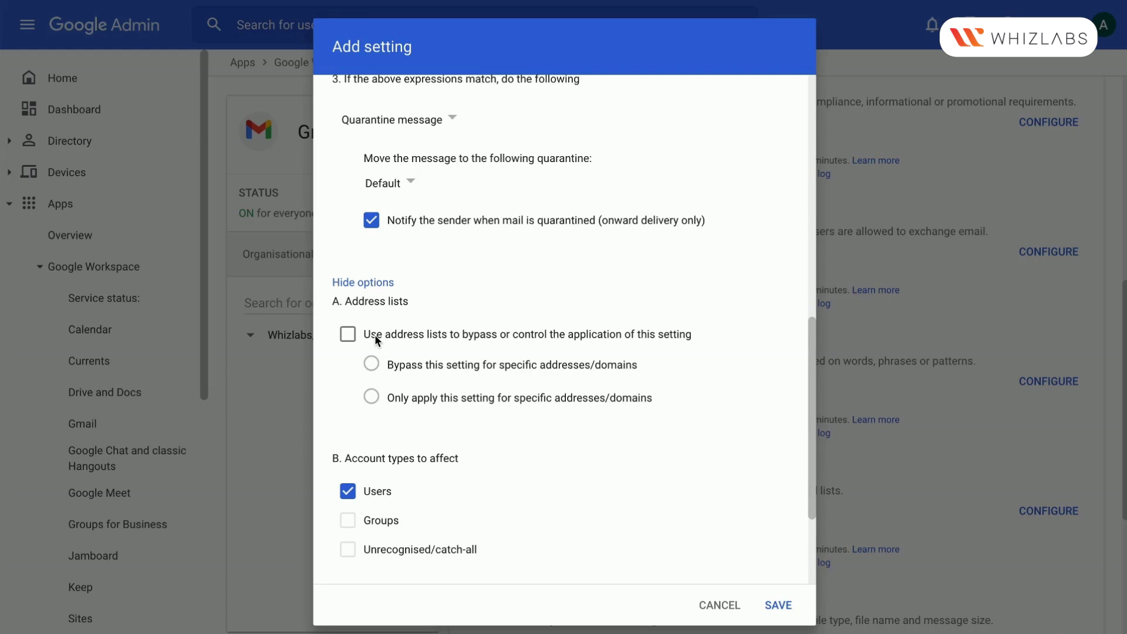
pyautogui.click(345, 344)
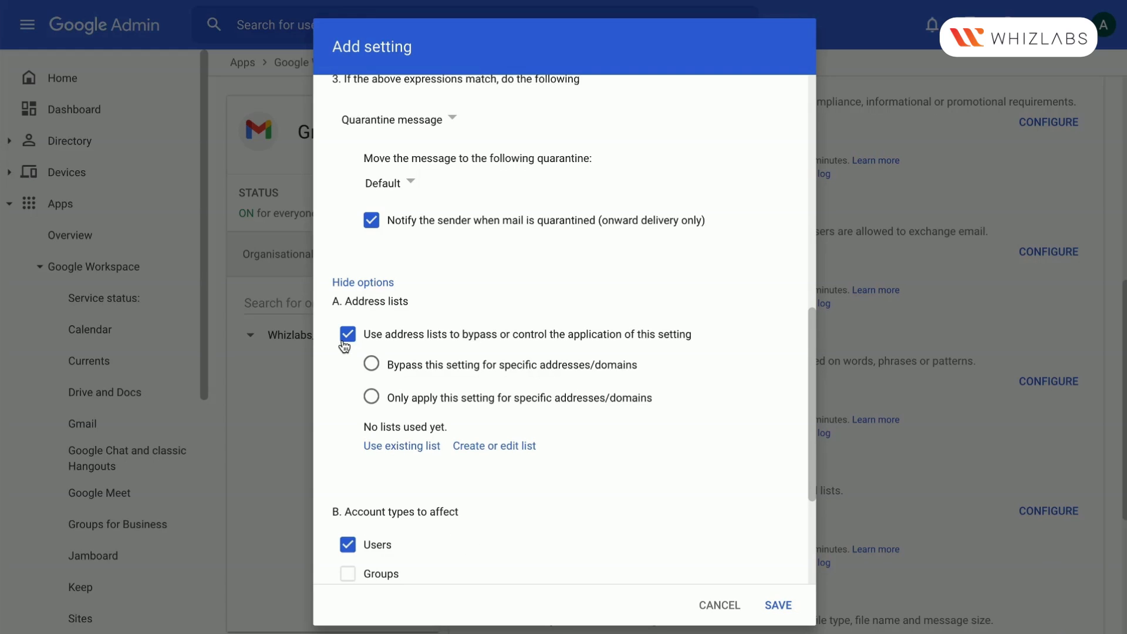
pyautogui.click(420, 447)
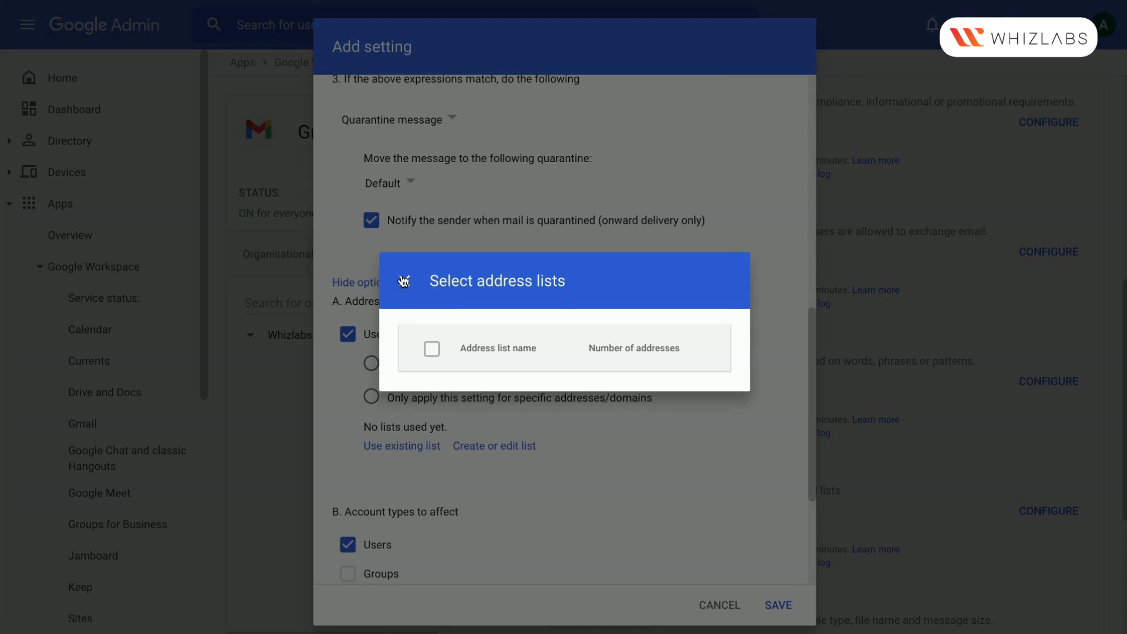
pyautogui.click(404, 281)
pyautogui.click(502, 448)
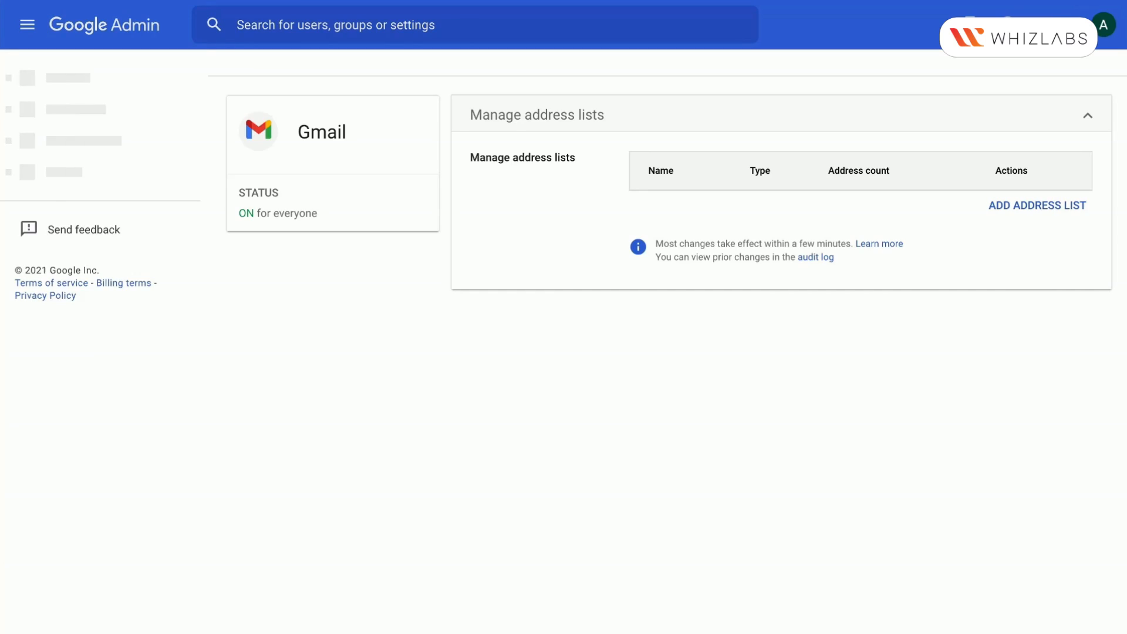
pyautogui.click(424, 1)
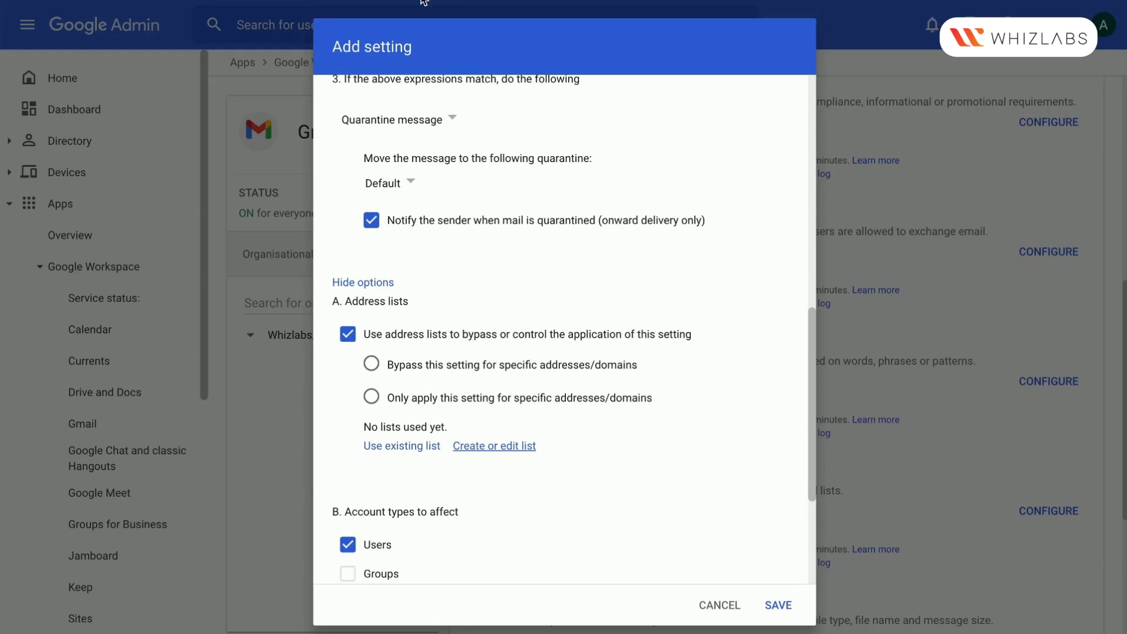
pyautogui.click(348, 335)
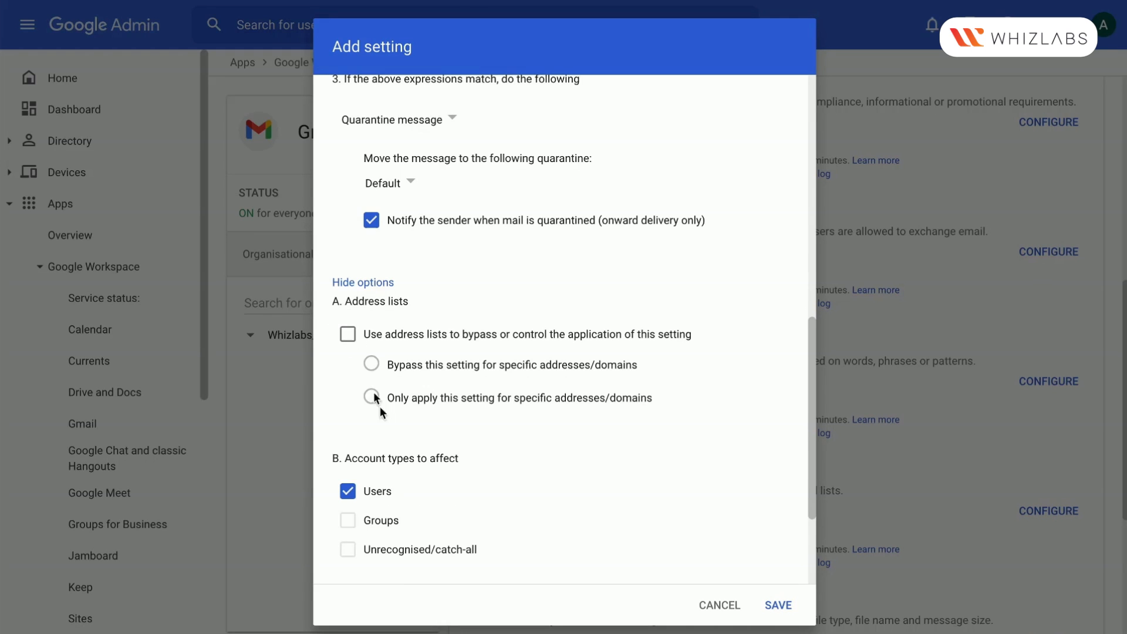
# Review the account type and envelope filter options and the rule's expressions, and save the credit card content compliance rule
pyautogui.scroll(-3, 406, 478)
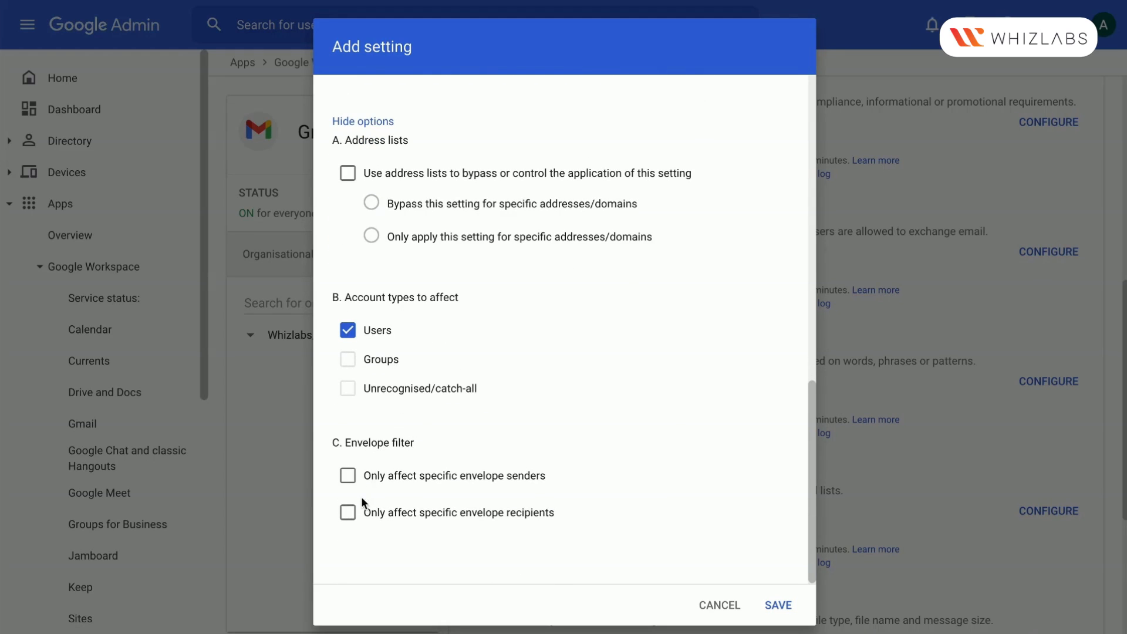
pyautogui.scroll(4, 362, 503)
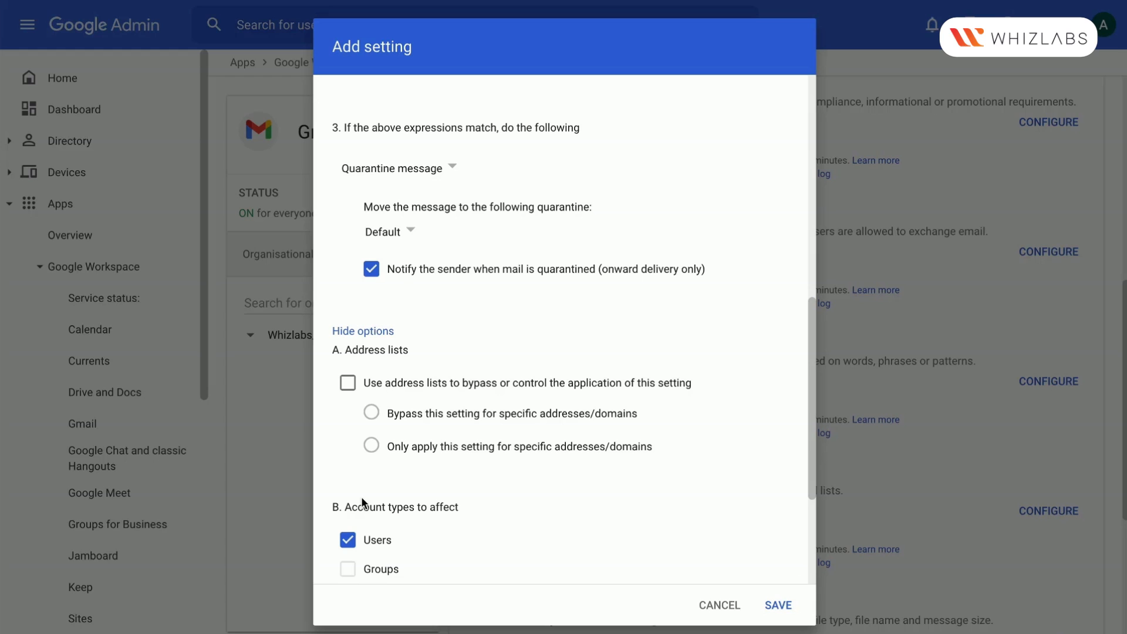
pyautogui.scroll(5, 352, 342)
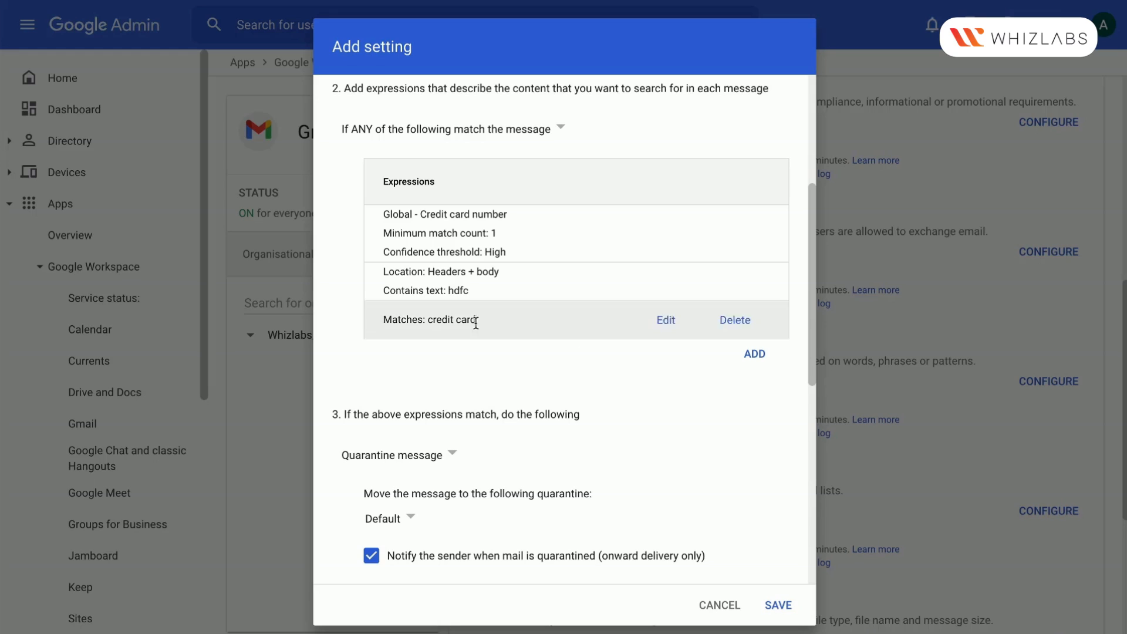
pyautogui.click(778, 609)
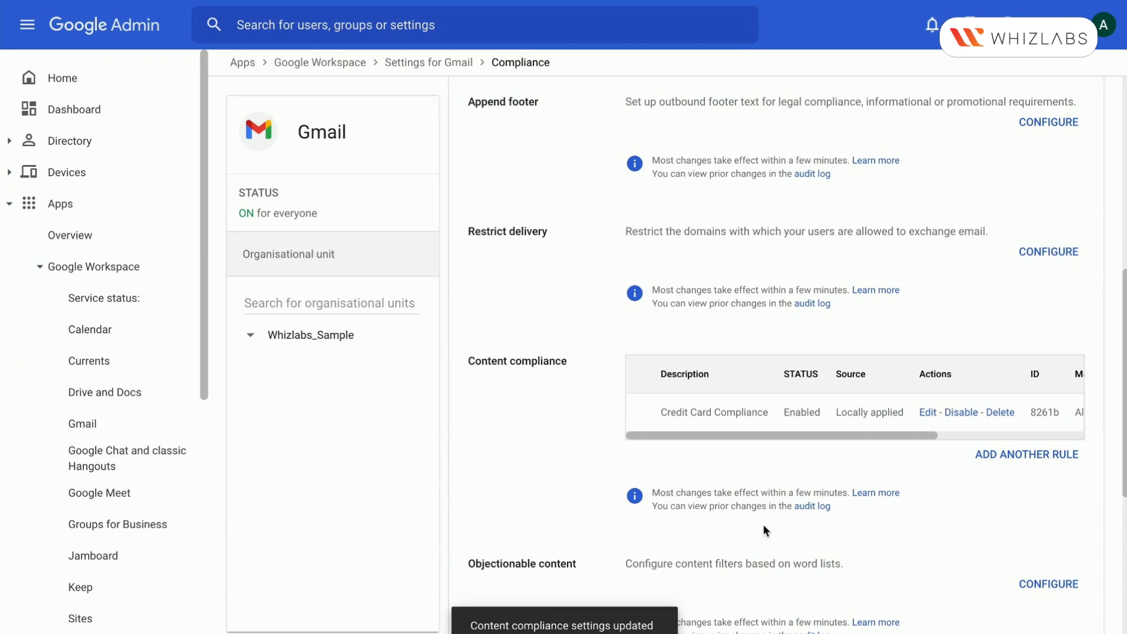
pyautogui.hscroll(5, 852, 415)
pyautogui.hscroll(-5, 852, 415)
# Start another content compliance rule that affects inbound, outbound, internal sending and internal receiving messages
pyautogui.click(1021, 461)
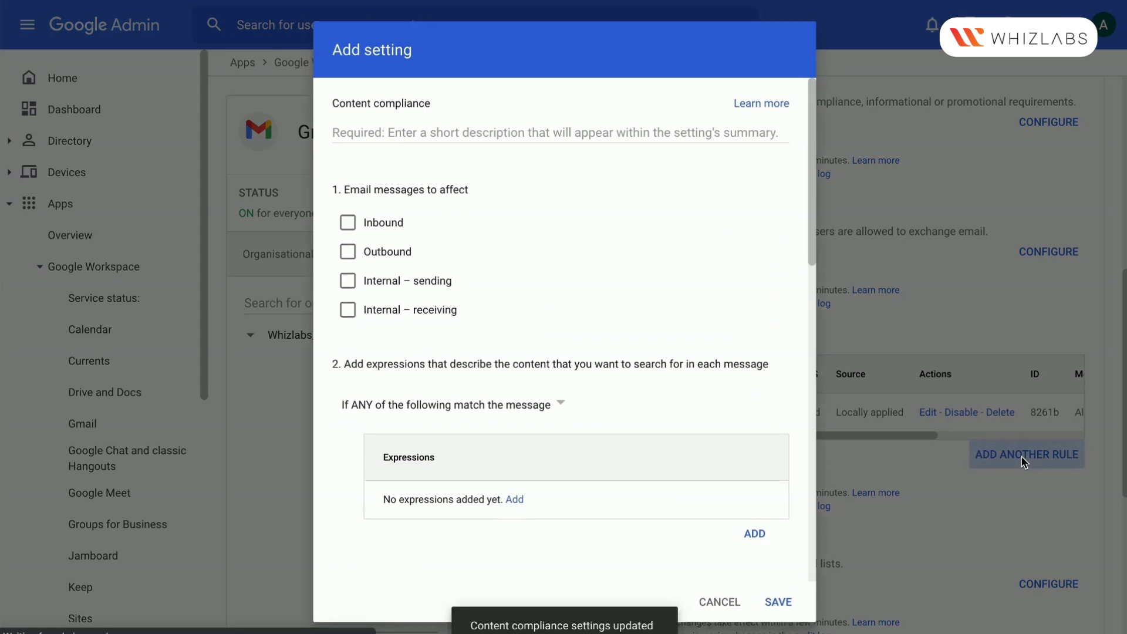
pyautogui.click(352, 221)
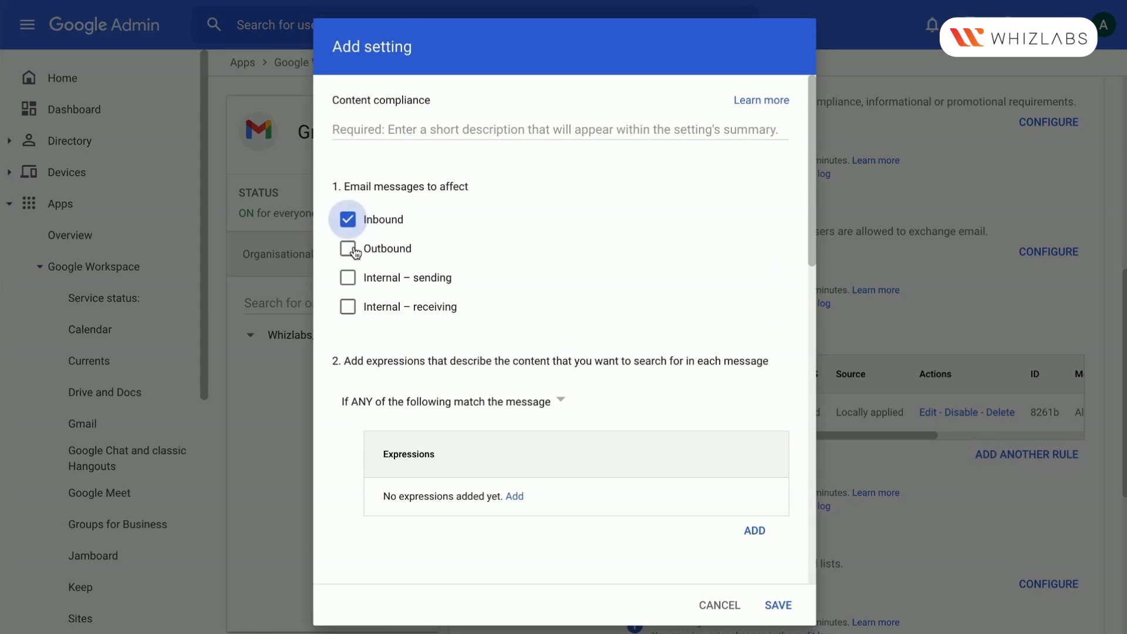
pyautogui.click(352, 250)
pyautogui.click(353, 279)
pyautogui.click(355, 310)
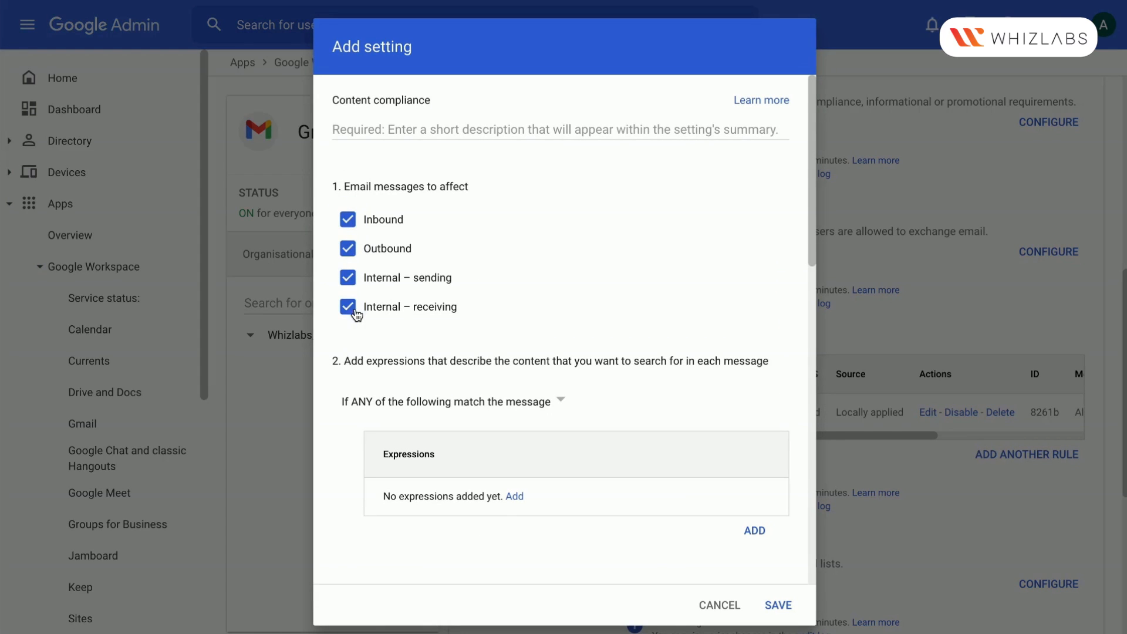
# Enter "Social Security" as the description of the new content compliance rule
pyautogui.click(427, 127)
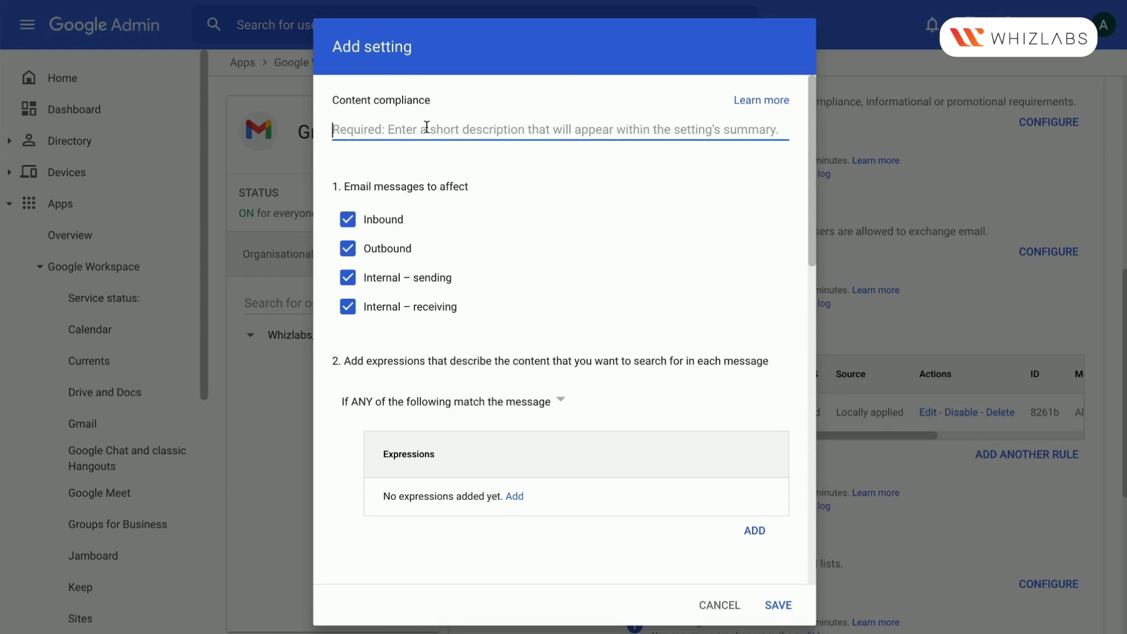
pyautogui.write('Soci')
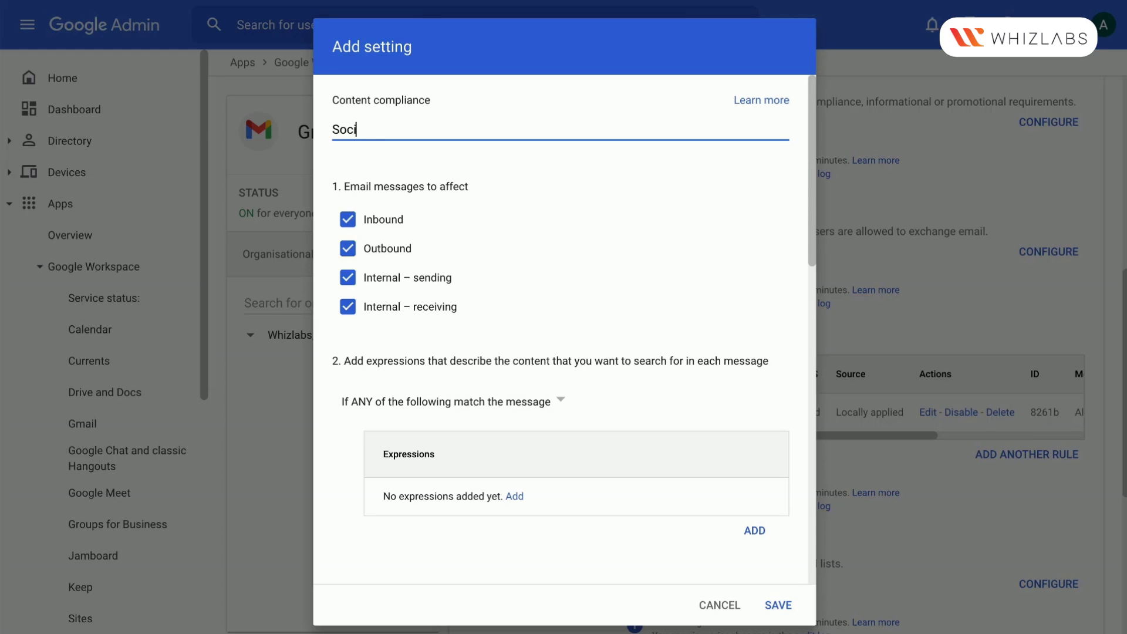
pyautogui.write('alScuirty')
pyautogui.press('BackSpace')
pyautogui.press('BackSpace')
pyautogui.press('BackSpace')
pyautogui.write('ecurity')
# Add a pre-defined content match expression for United States - Social Security Number to the rule
pyautogui.scroll(-2, 483, 320)
pyautogui.click(512, 356)
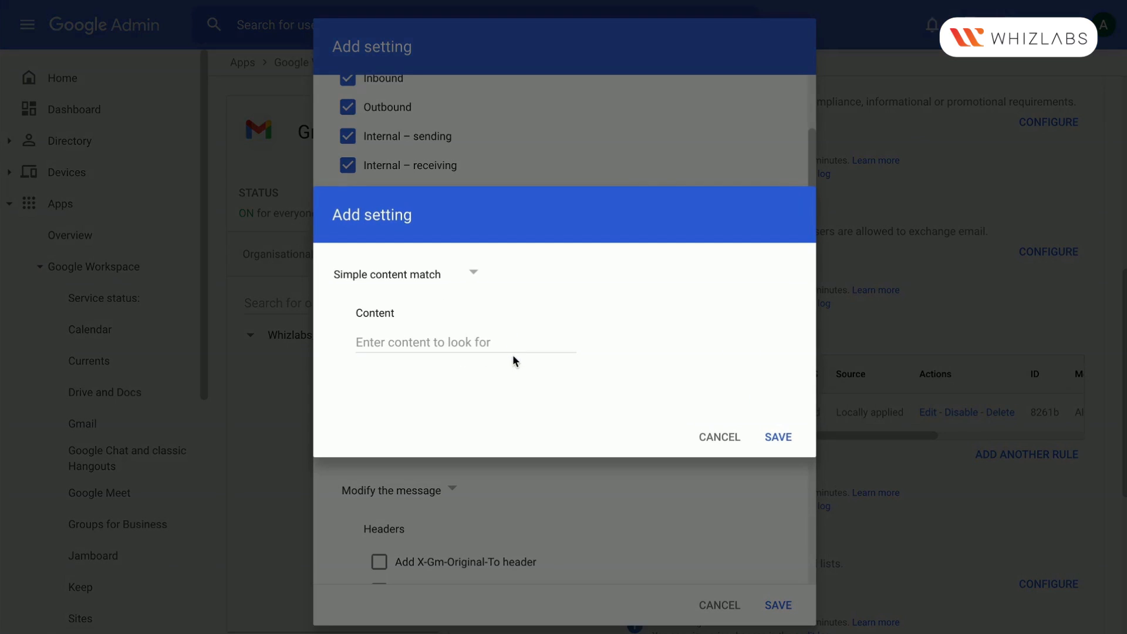
pyautogui.click(433, 283)
pyautogui.click(422, 405)
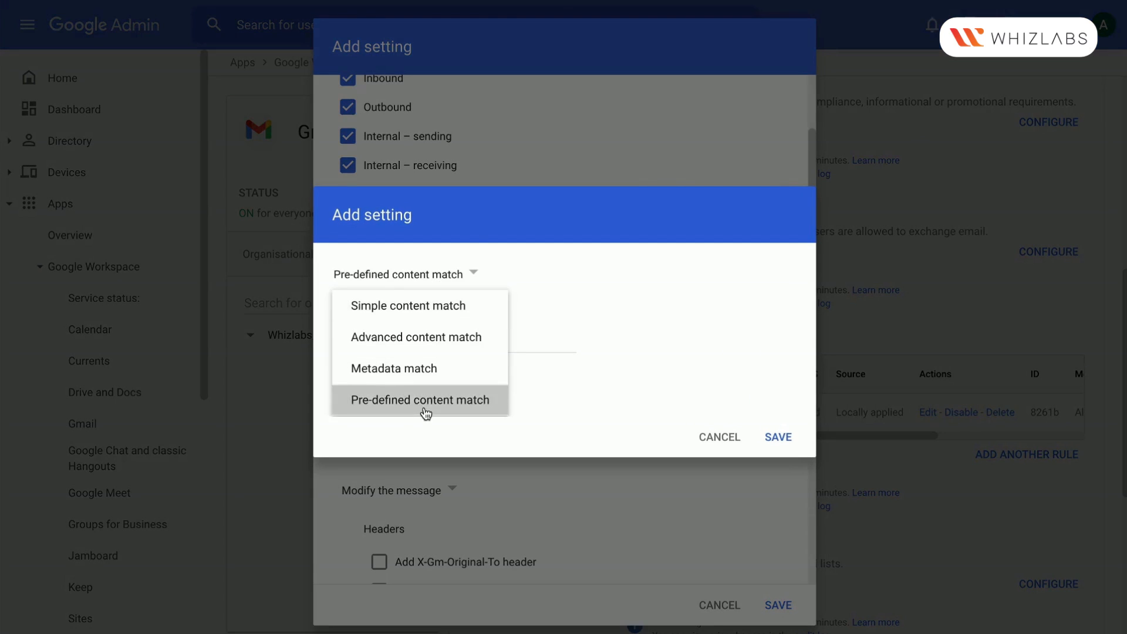
pyautogui.click(486, 284)
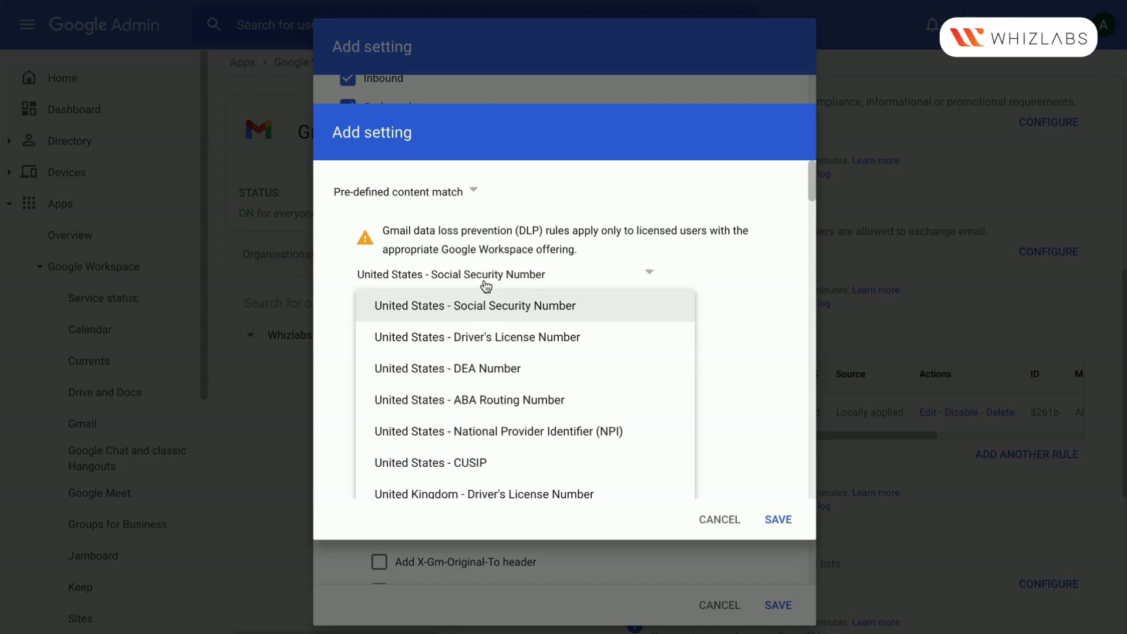
pyautogui.click(523, 309)
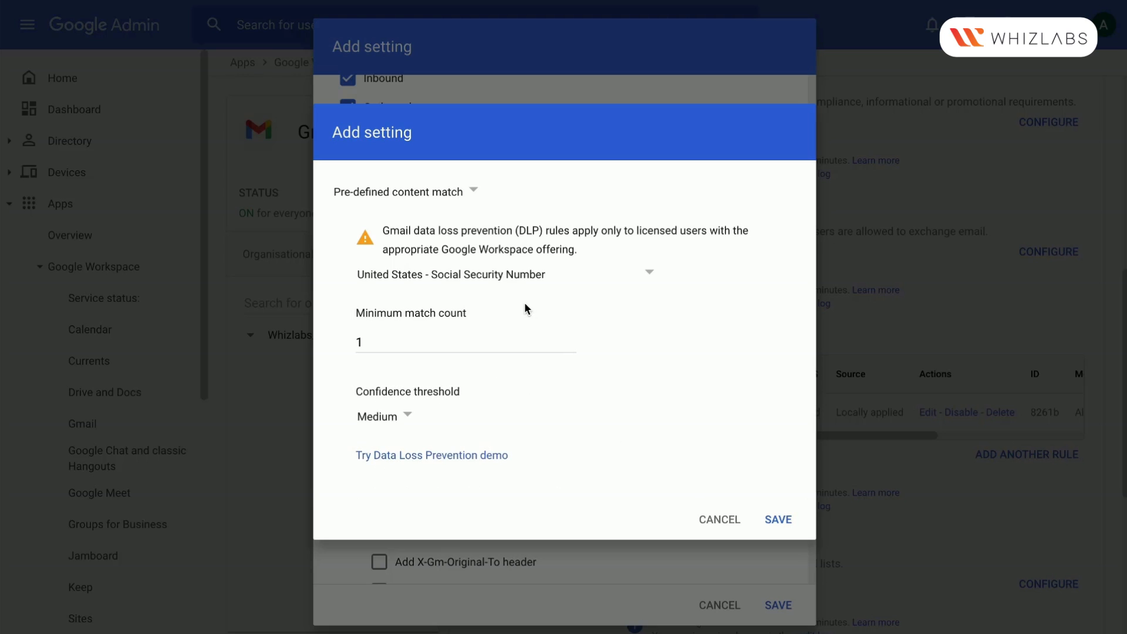
pyautogui.click(779, 526)
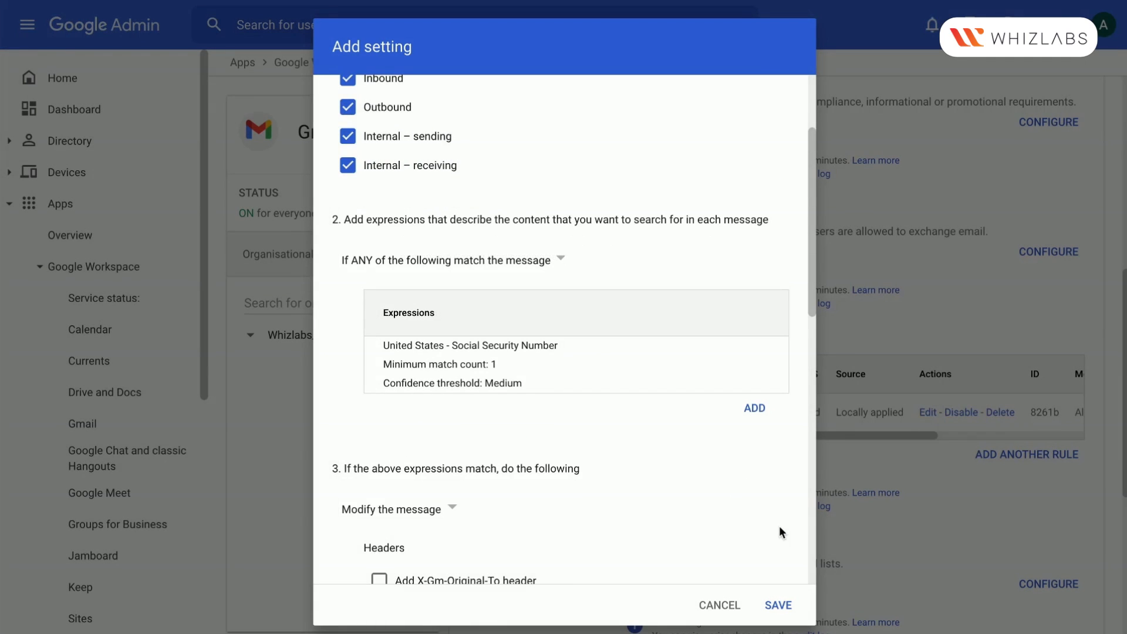
# Review the modification options for matching messages and keep "Modify the message" as the rule's action
pyautogui.scroll(-10, 780, 531)
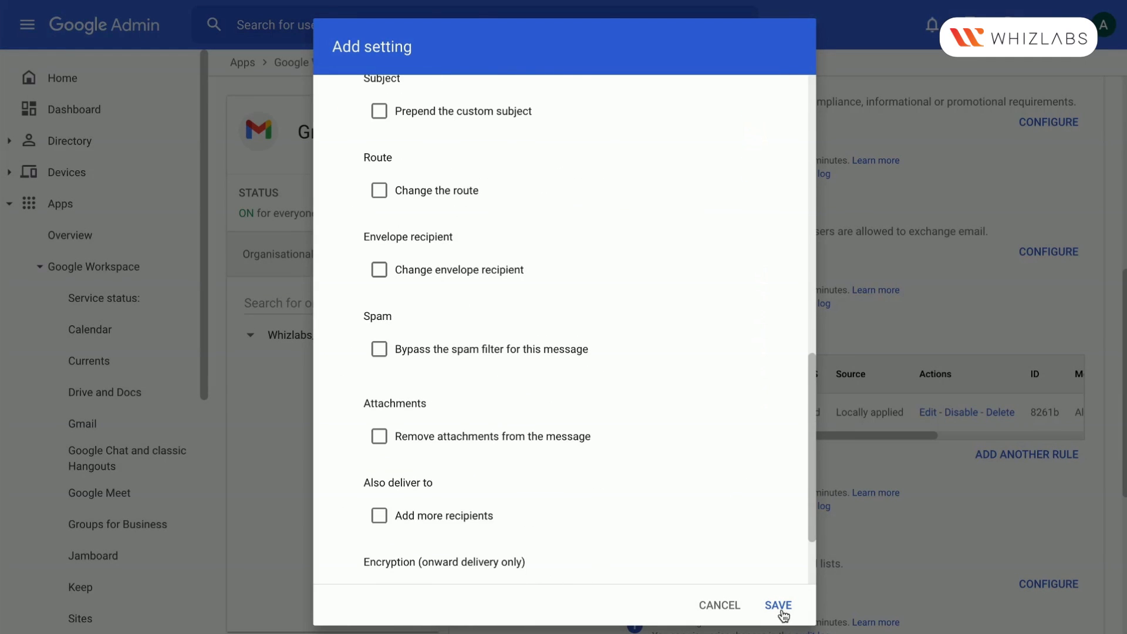
pyautogui.scroll(-2, 614, 527)
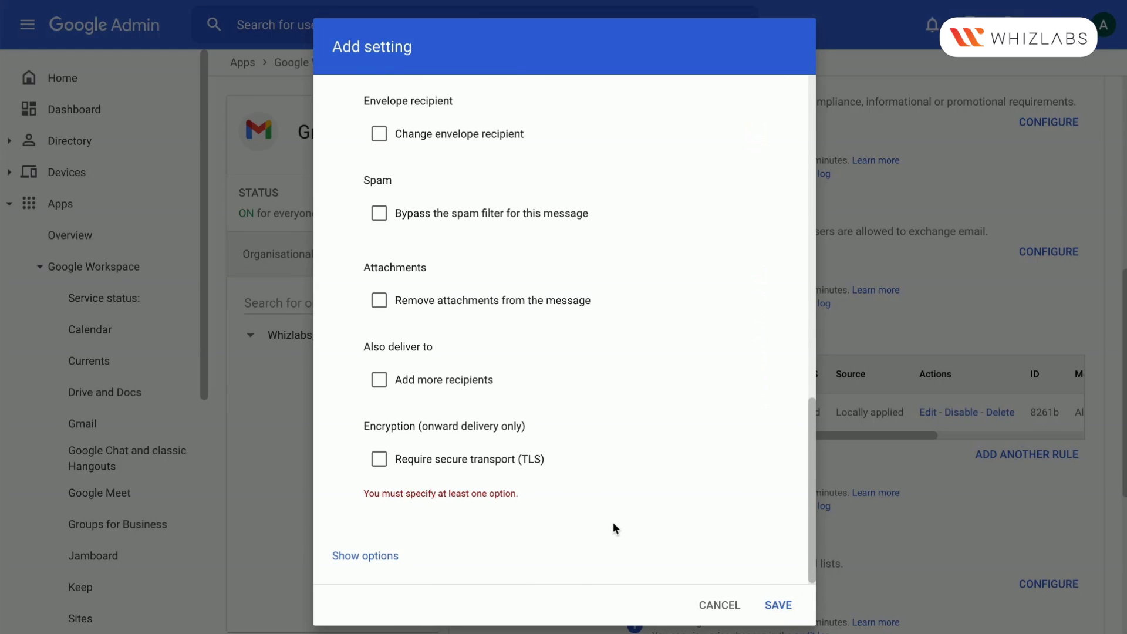
pyautogui.scroll(8, 413, 447)
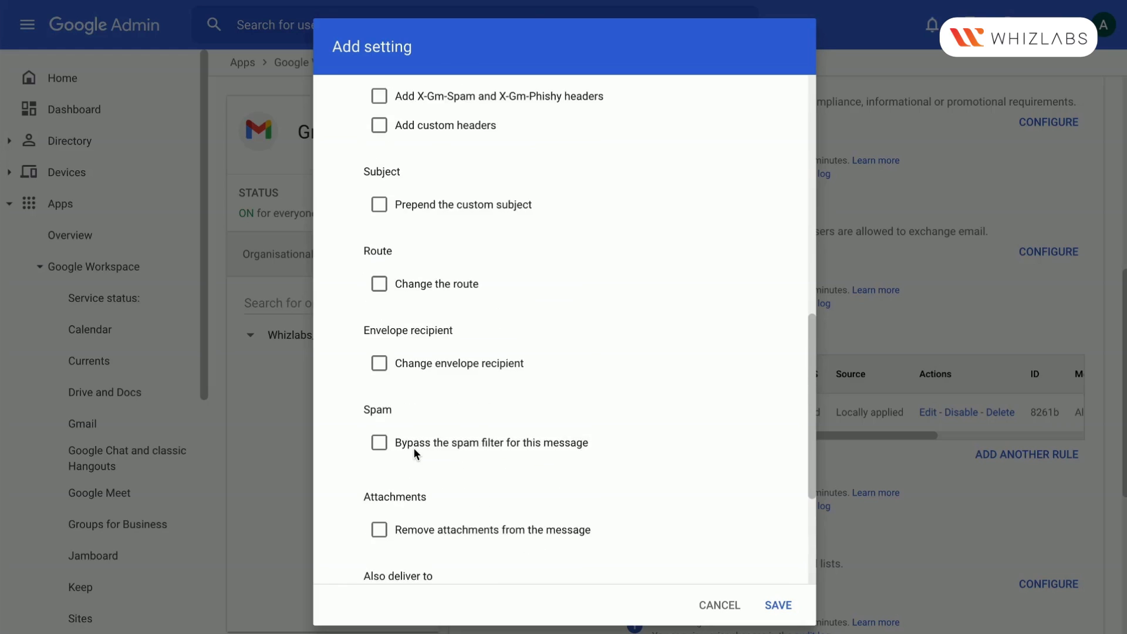
pyautogui.click(427, 242)
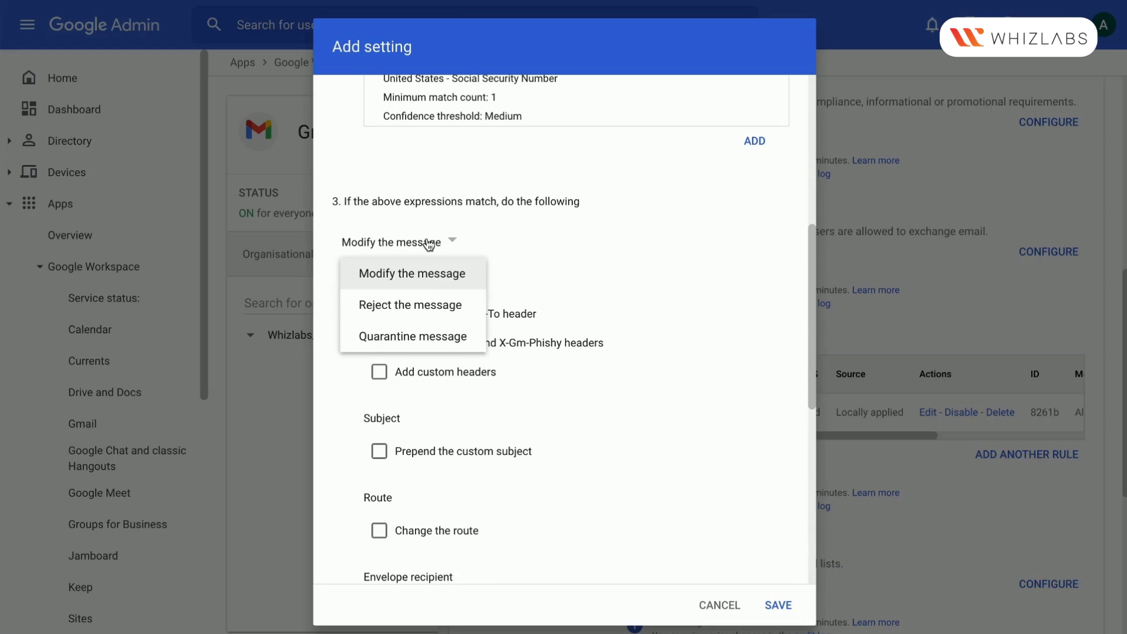
pyautogui.click(430, 281)
# Prepend the custom subject "[SSN" to matching messages and save the content compliance rule
pyautogui.scroll(-2, 435, 411)
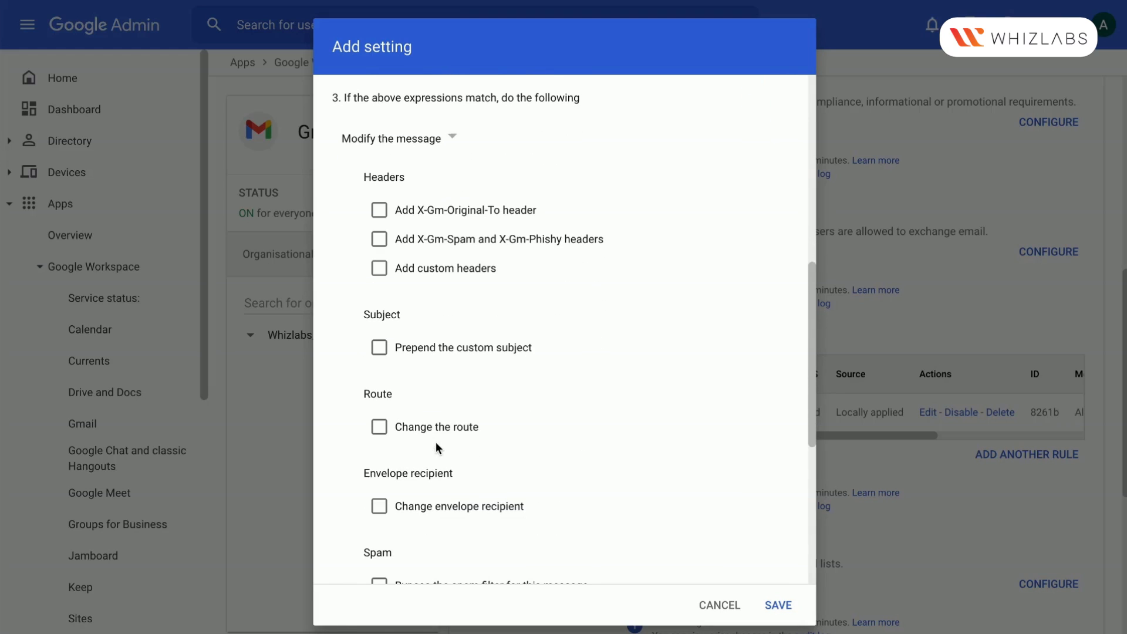
pyautogui.click(379, 349)
pyautogui.click(425, 388)
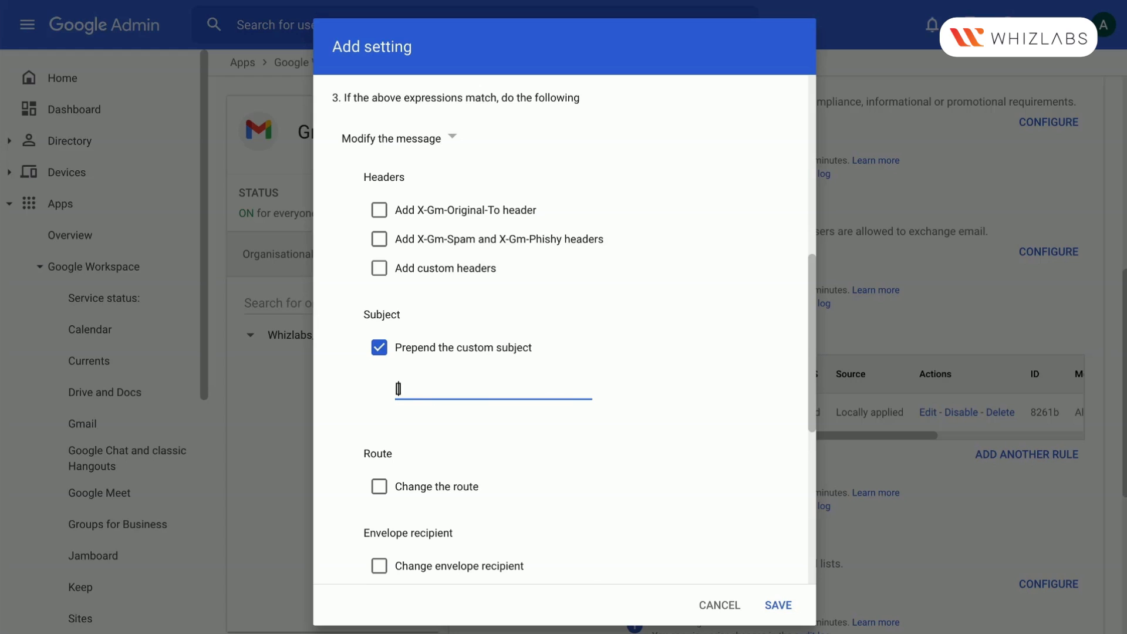
pyautogui.write('[SSN')
pyautogui.scroll(-7, 470, 414)
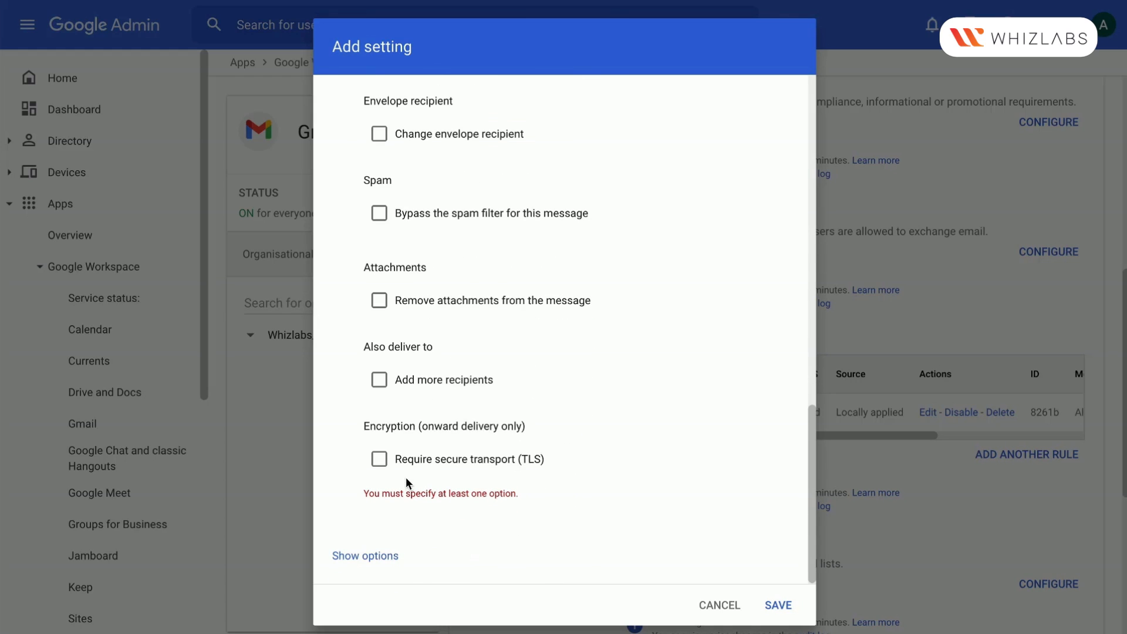
pyautogui.click(771, 605)
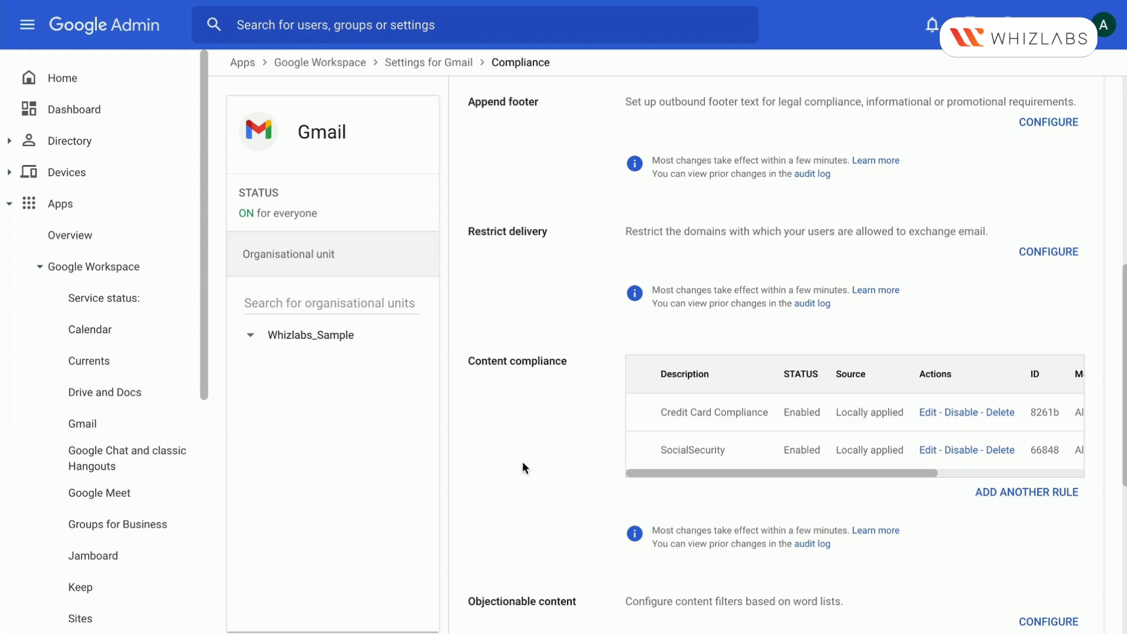
pyautogui.scroll(5, 522, 462)
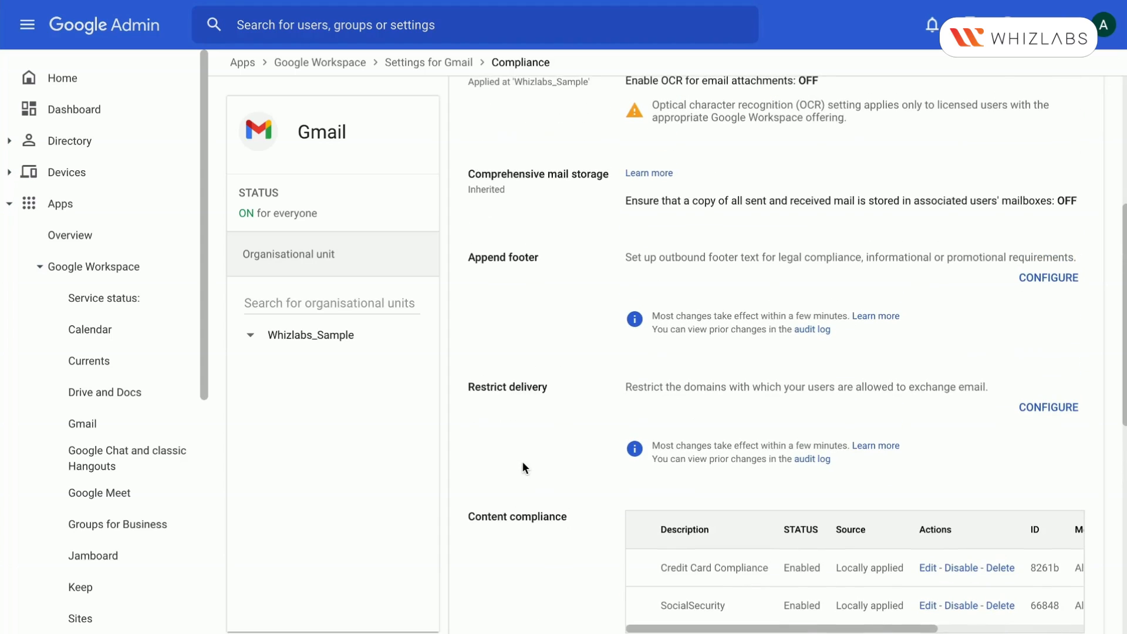
pyautogui.scroll(4, 523, 463)
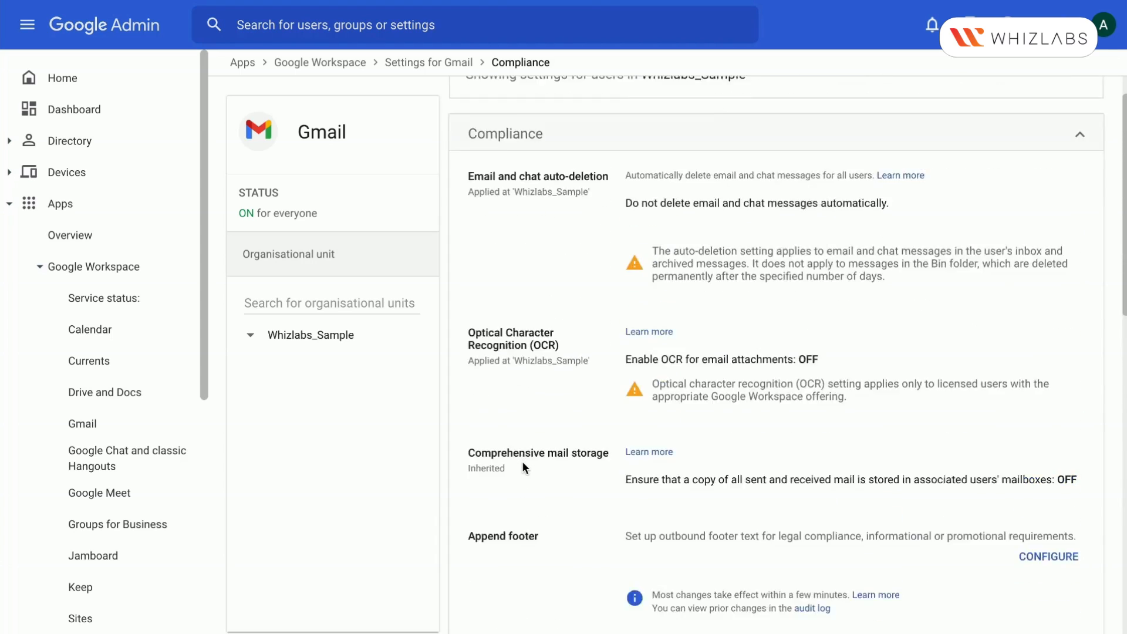
pyautogui.scroll(-8, 524, 467)
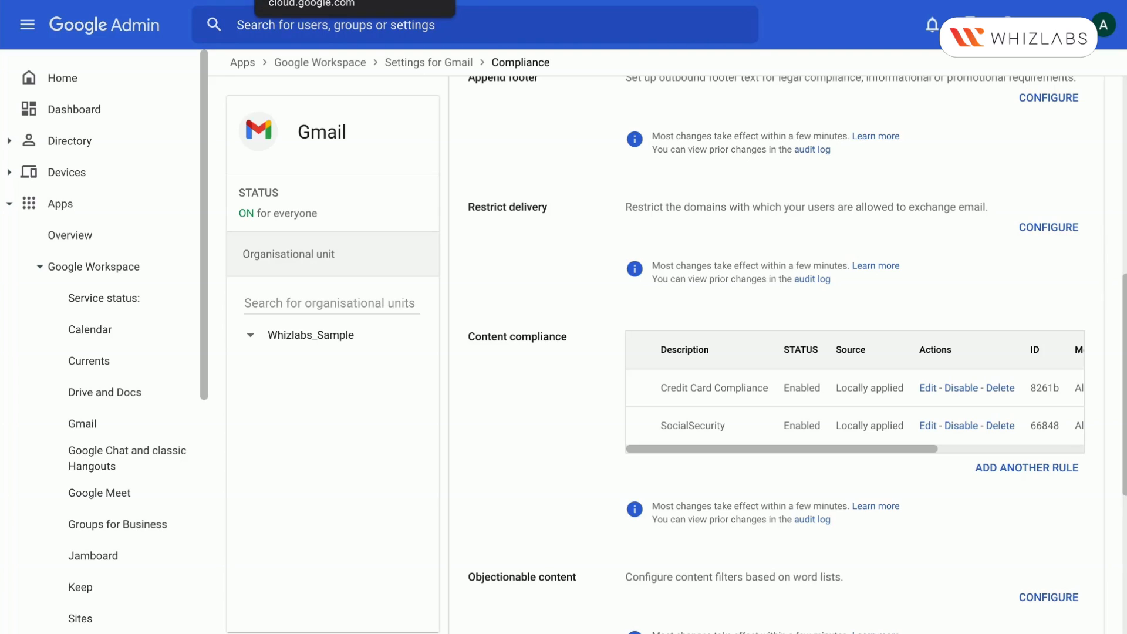
# Search the web for "configure predefined content detectors" in a new tab and open the Google Support article on using them
pyautogui.hotkey('ctrl', 't')
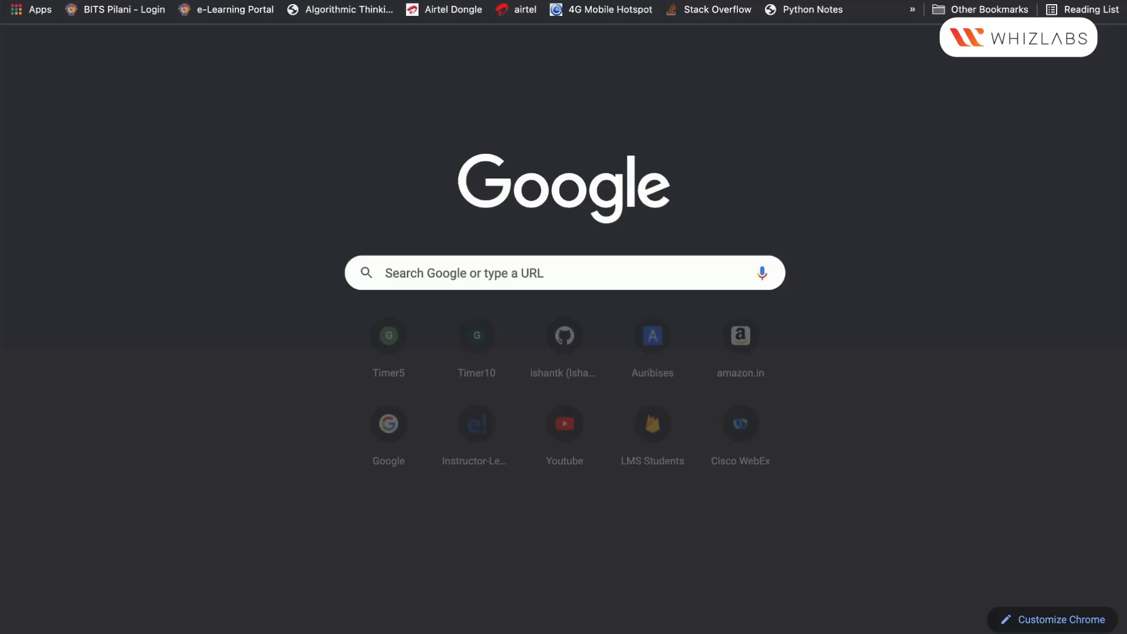
pyautogui.write('predefined')
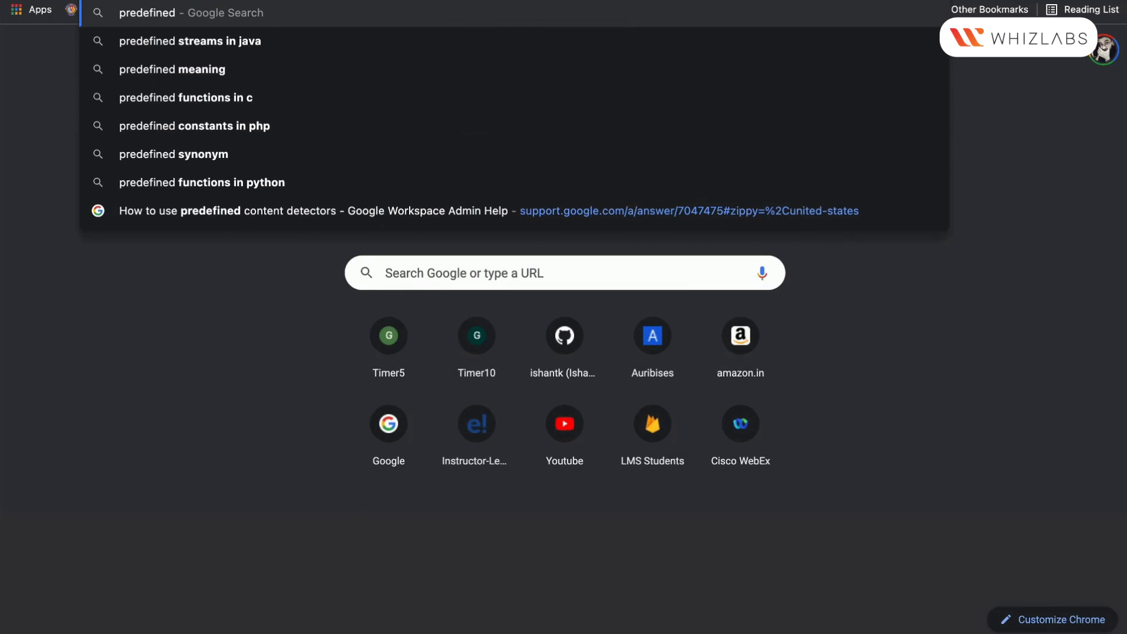
pyautogui.write(' content det')
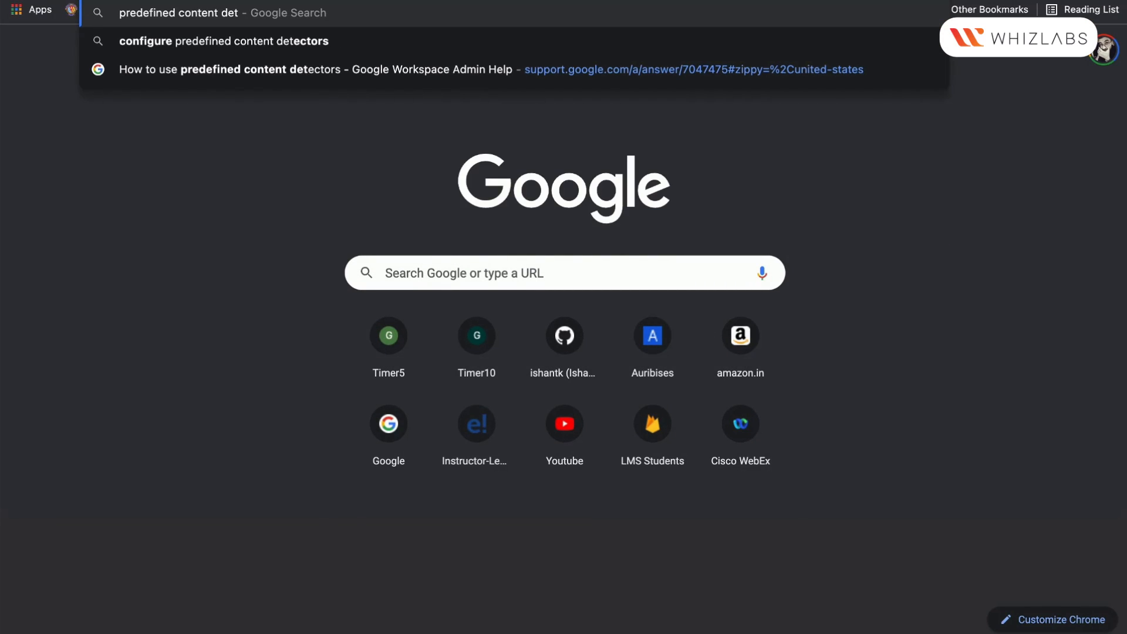
pyautogui.press('Down')
pyautogui.press('Return')
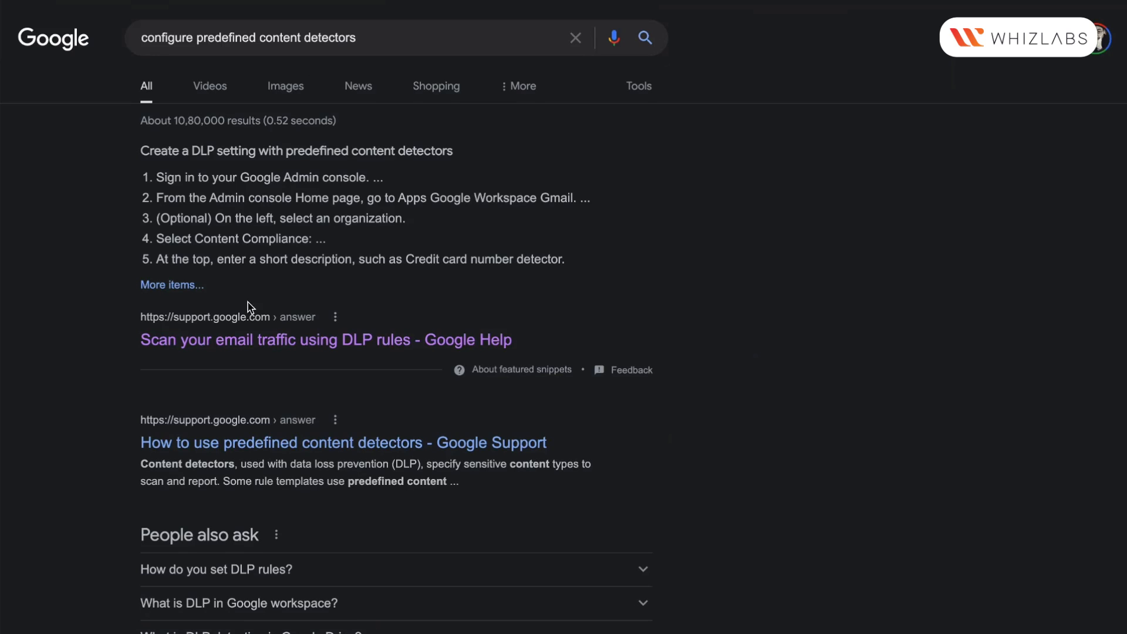
pyautogui.click(285, 441)
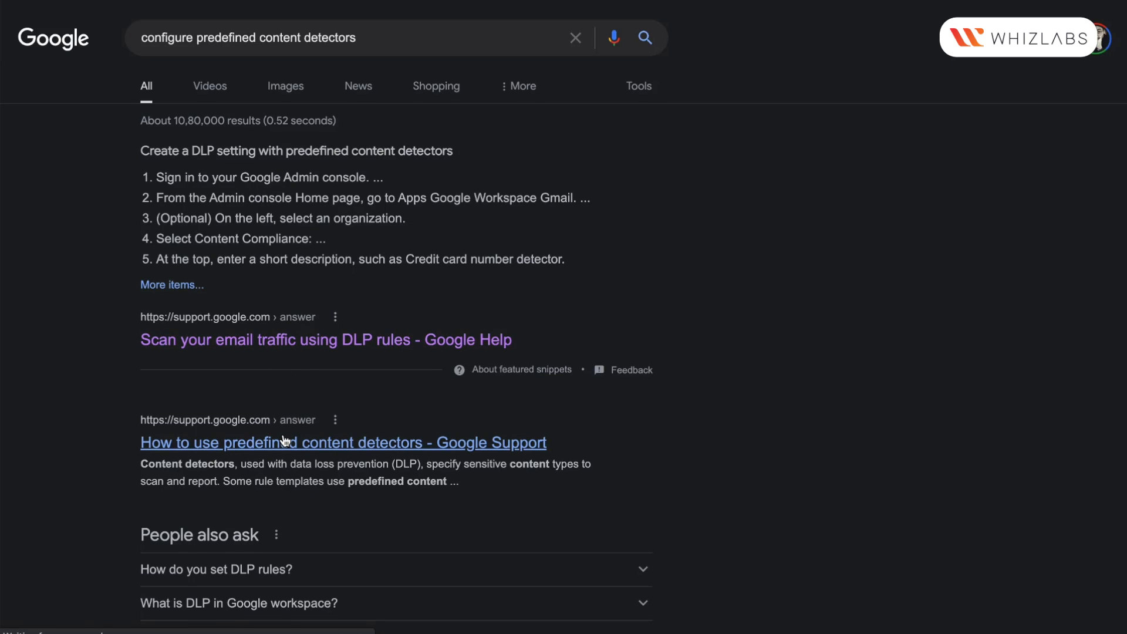
# Expand the Global predefined content detectors and examine the list, including the email address detector's description
pyautogui.scroll(-5, 464, 429)
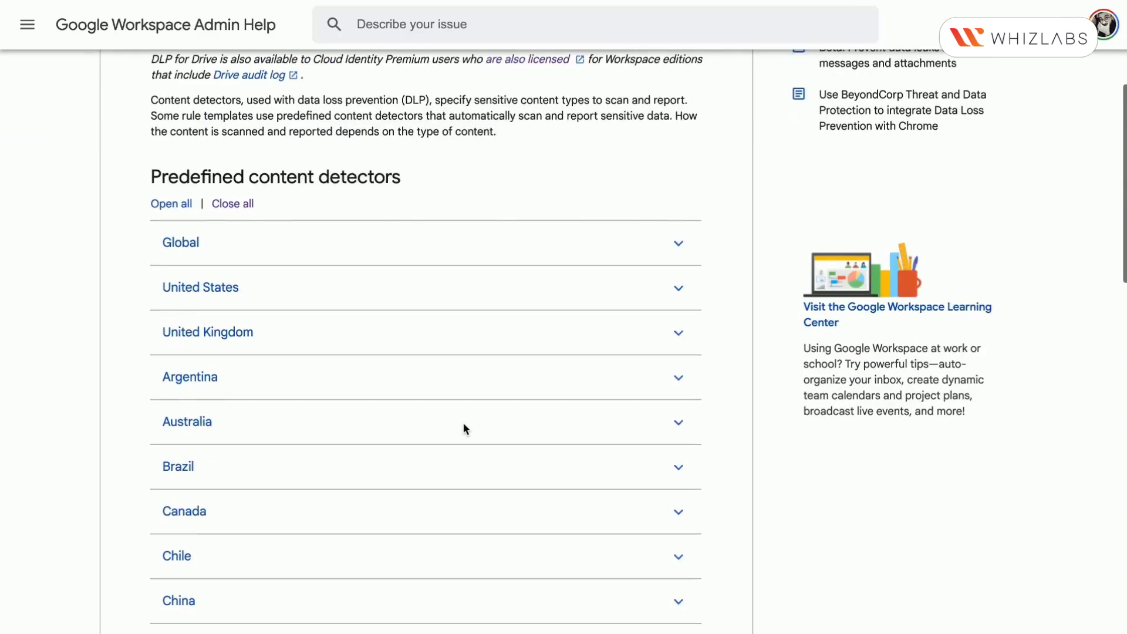
pyautogui.click(263, 216)
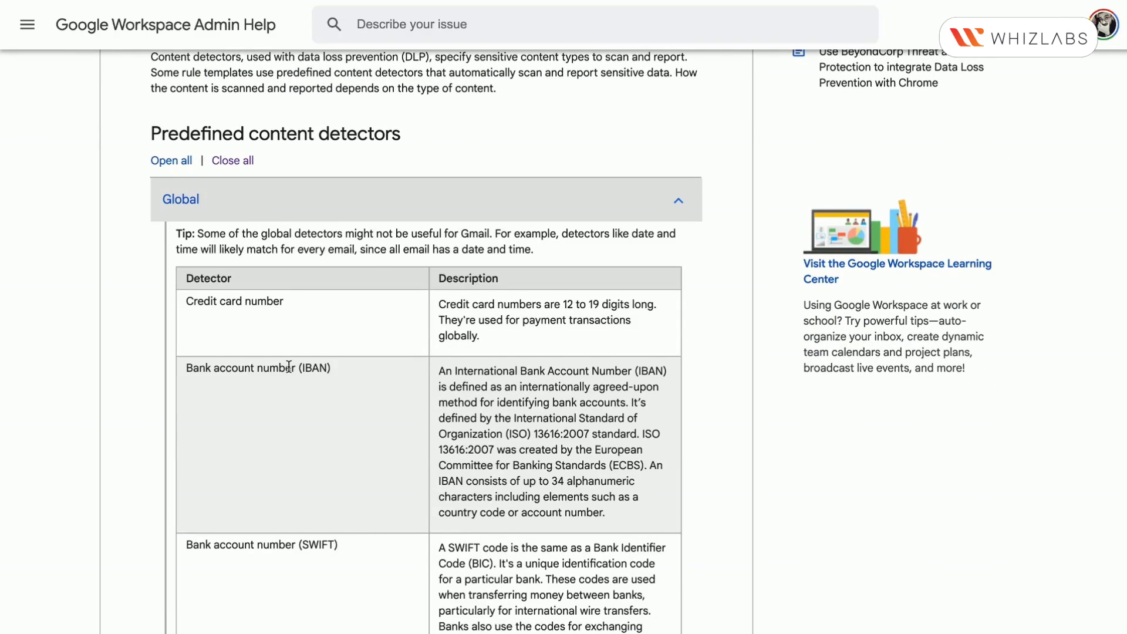
pyautogui.scroll(-8, 287, 368)
pyautogui.scroll(-11, 289, 371)
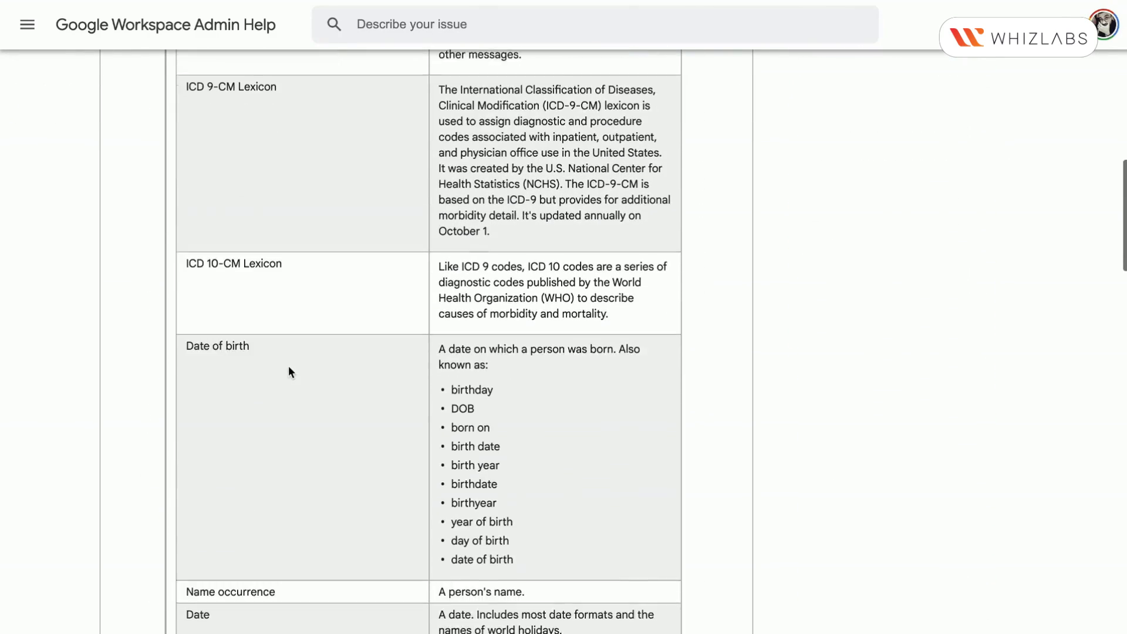
pyautogui.scroll(-3, 288, 371)
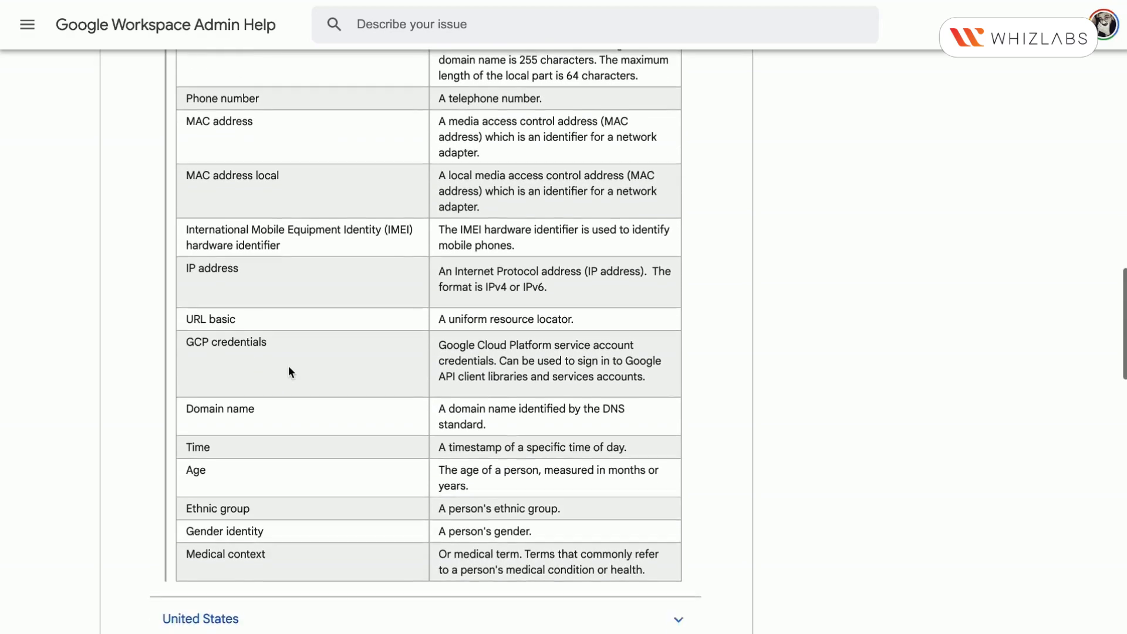
pyautogui.scroll(2, 222, 158)
pyautogui.moveTo(208, 124); pyautogui.dragTo(315, 132)
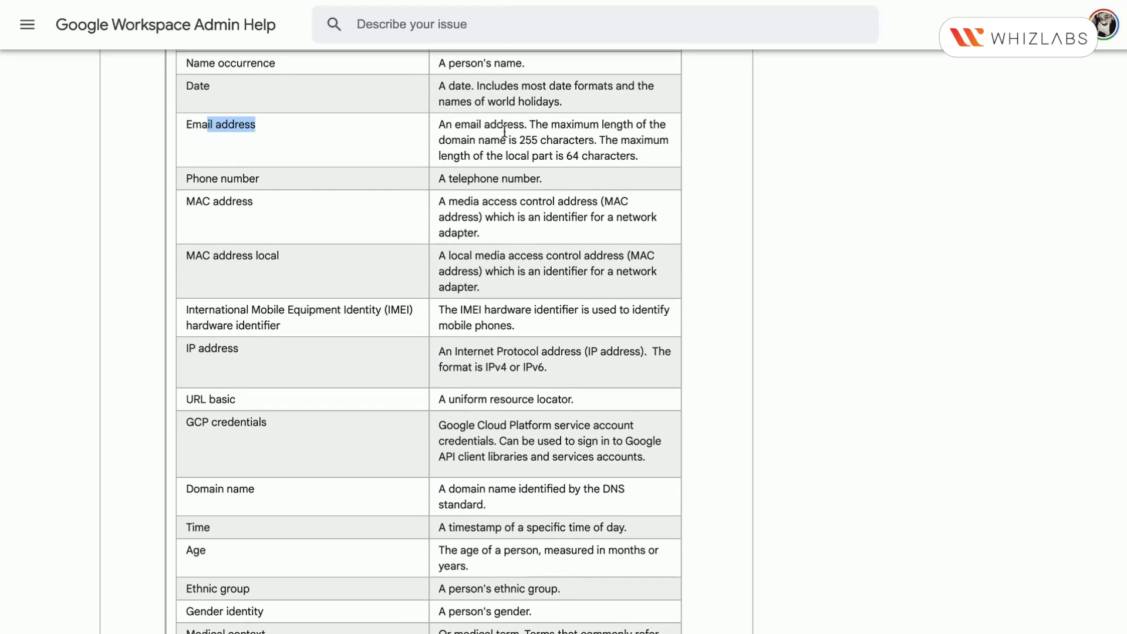
pyautogui.moveTo(504, 124); pyautogui.dragTo(608, 144)
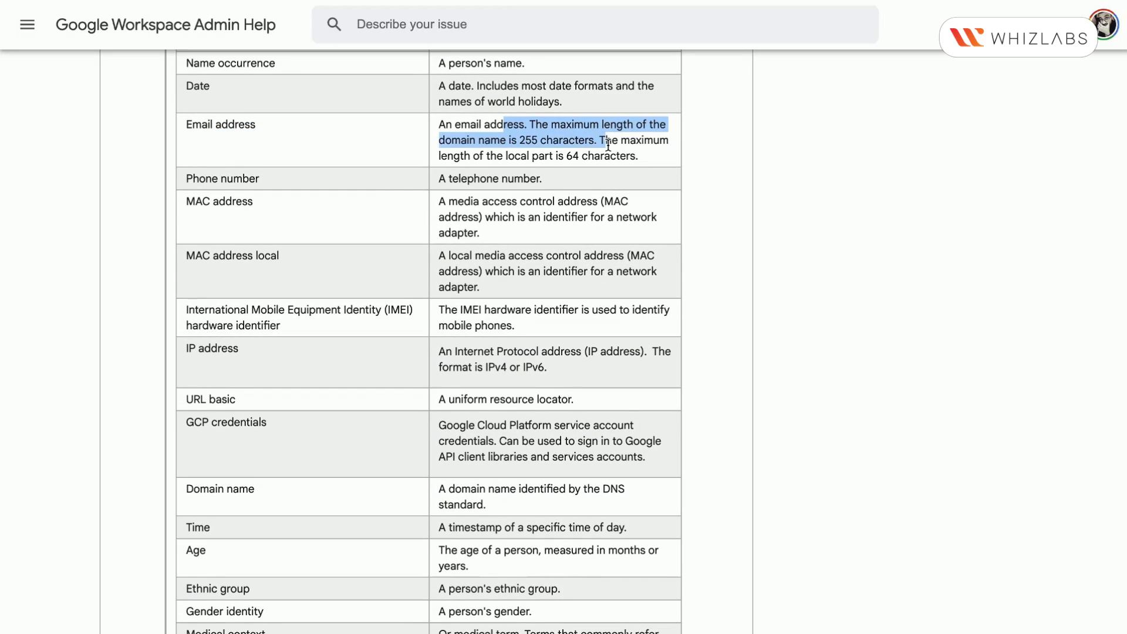
# Examine the descriptions of the age, ethnic group, gender identity and medical context detectors in the Global list
pyautogui.scroll(-5, 463, 470)
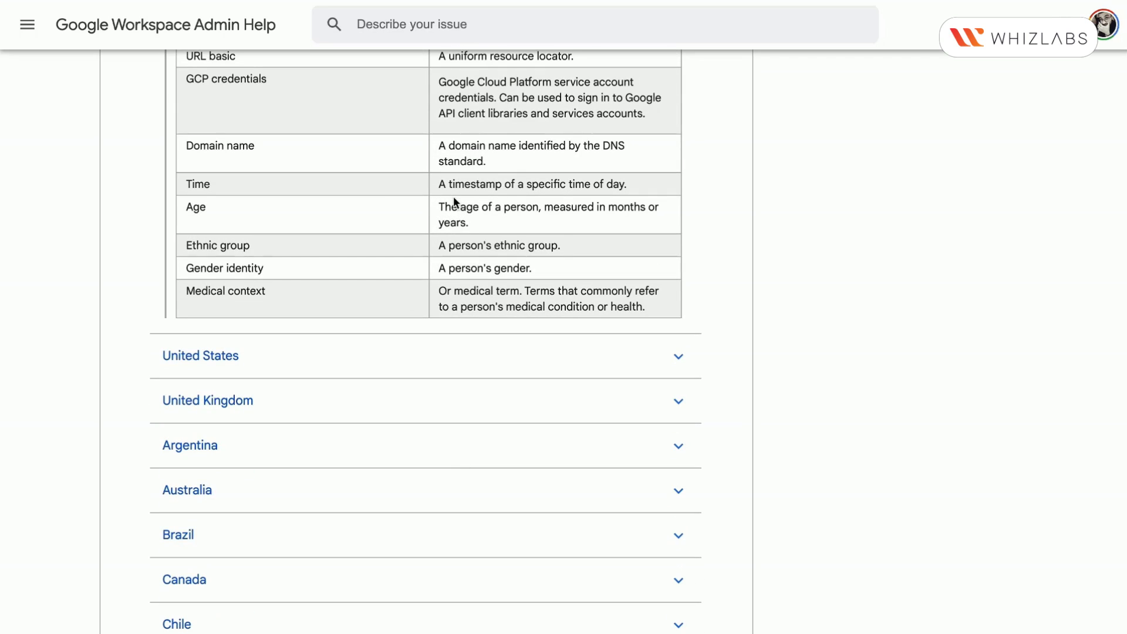
pyautogui.moveTo(440, 203); pyautogui.dragTo(545, 243)
pyautogui.doubleClick(491, 246)
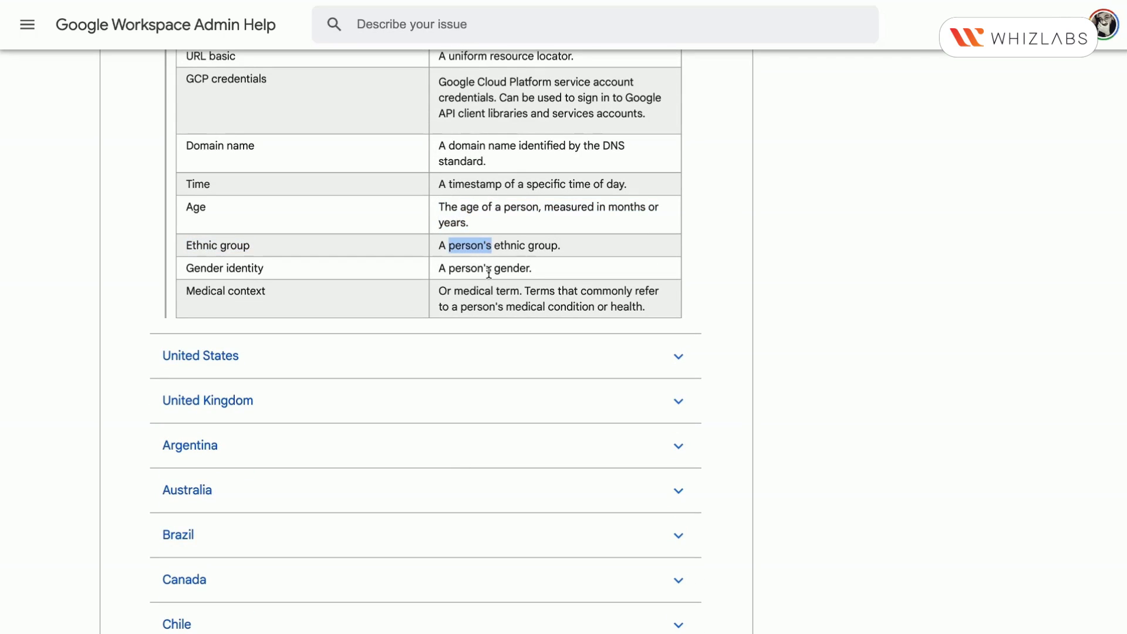
pyautogui.click(488, 273)
pyautogui.tripleClick(488, 273)
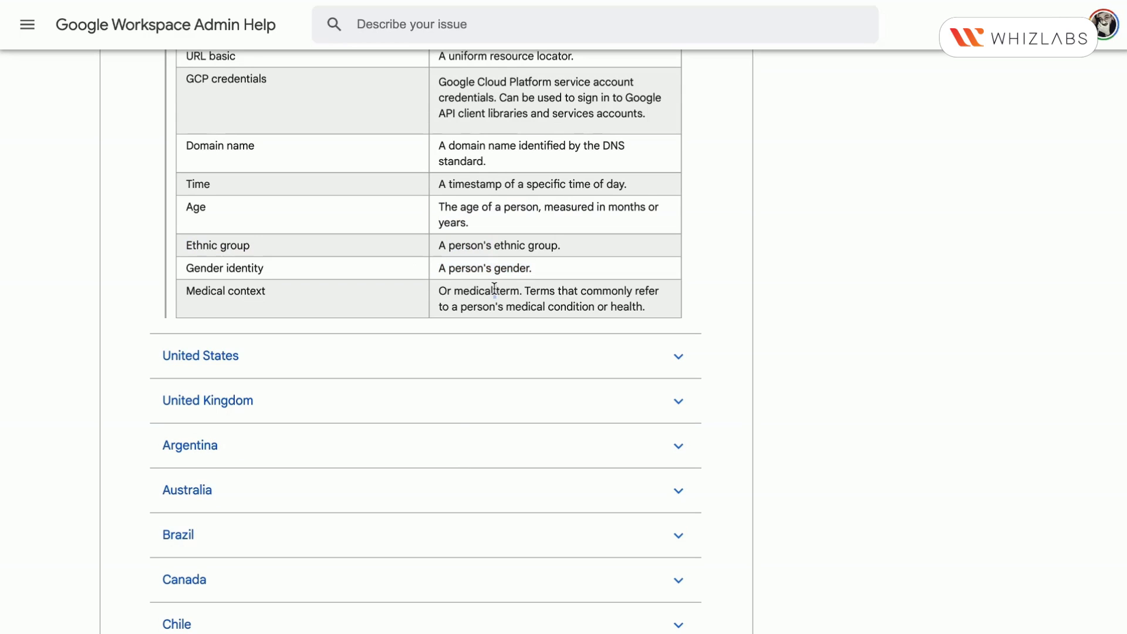
pyautogui.tripleClick(494, 288)
# Look through the country-specific detectors, expand India and examine its Aadhaar Individual Number detector
pyautogui.scroll(-3, 523, 344)
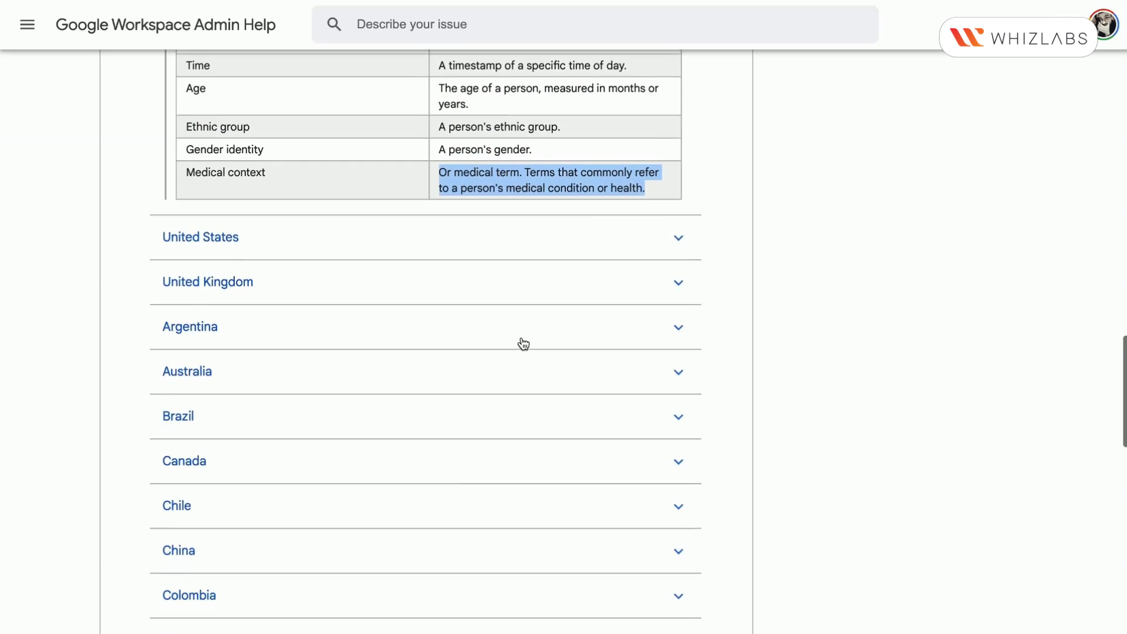
pyautogui.scroll(-10, 523, 344)
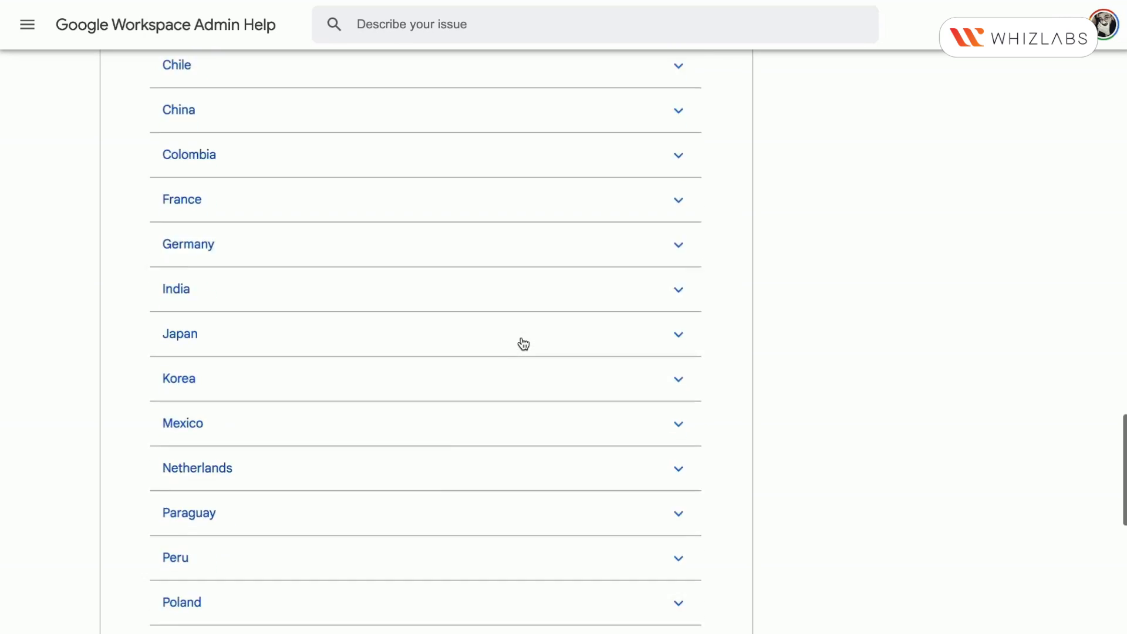
pyautogui.scroll(-4, 523, 344)
pyautogui.scroll(7, 523, 344)
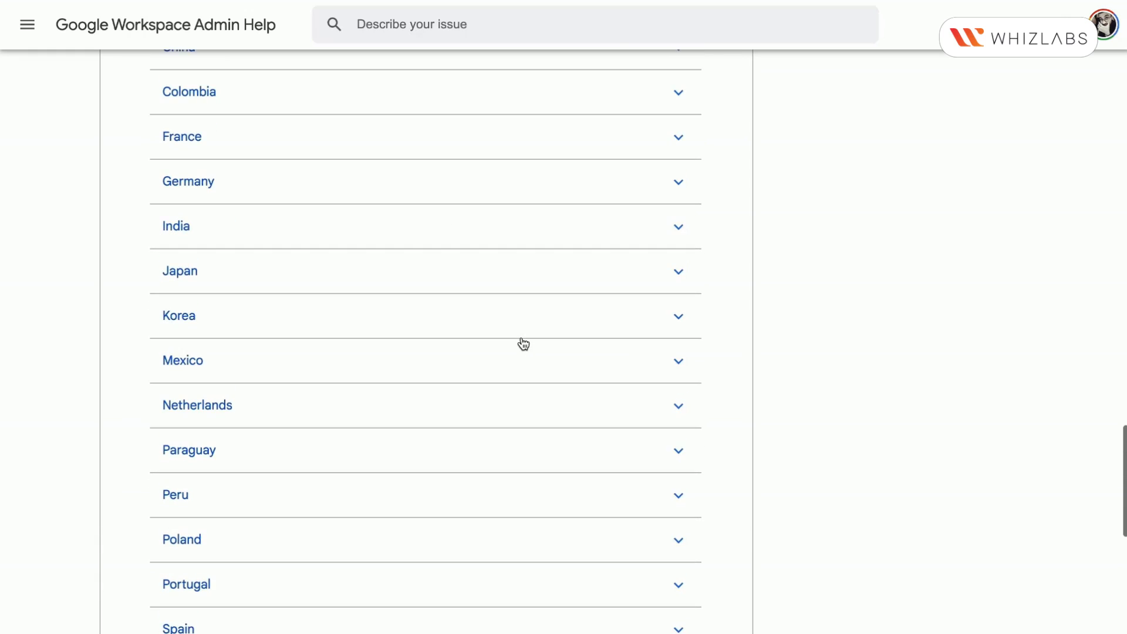
pyautogui.scroll(1, 523, 344)
pyautogui.click(436, 375)
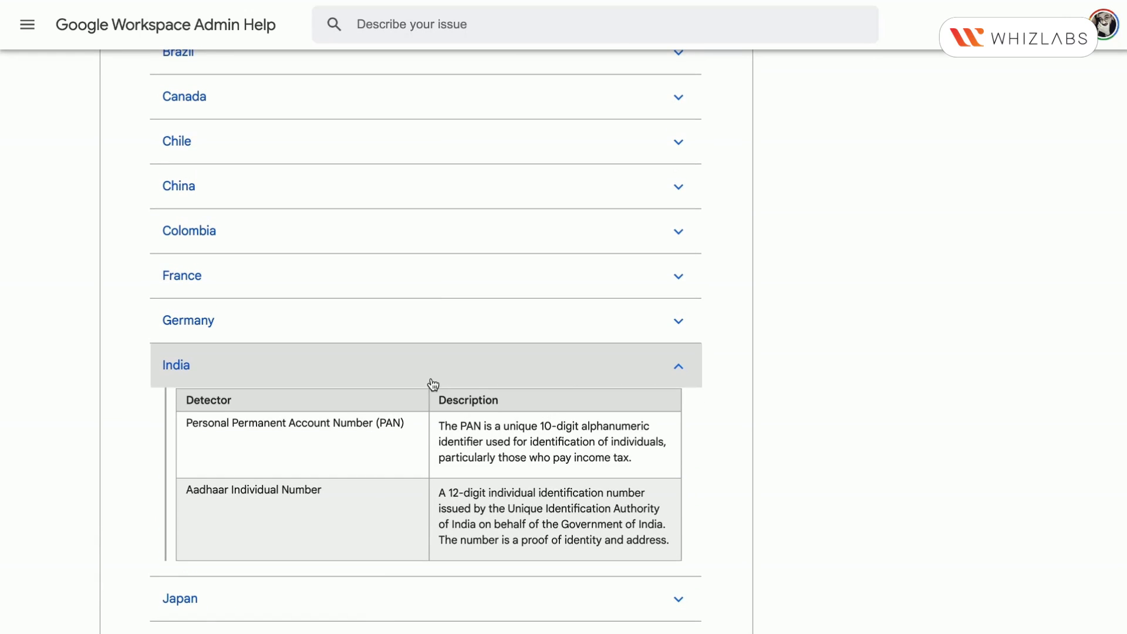
pyautogui.tripleClick(245, 485)
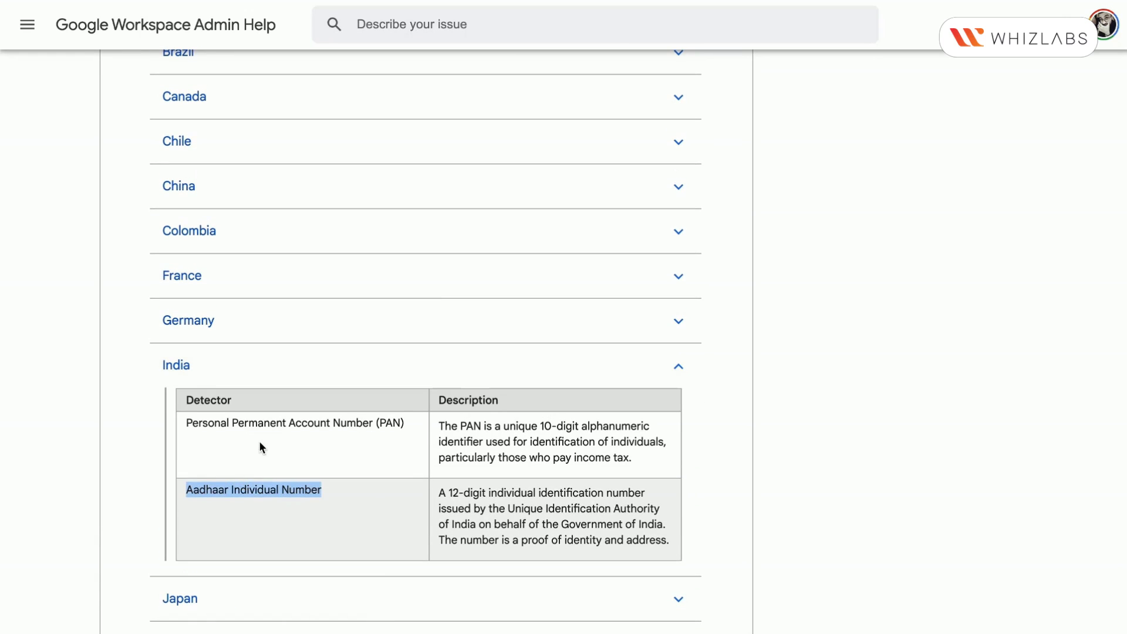
# Examine India's Personal Permanent Account Number (PAN) detector and expand United States to review its detectors, including Social Security Number (SSN)
pyautogui.tripleClick(265, 428)
pyautogui.scroll(6, 265, 428)
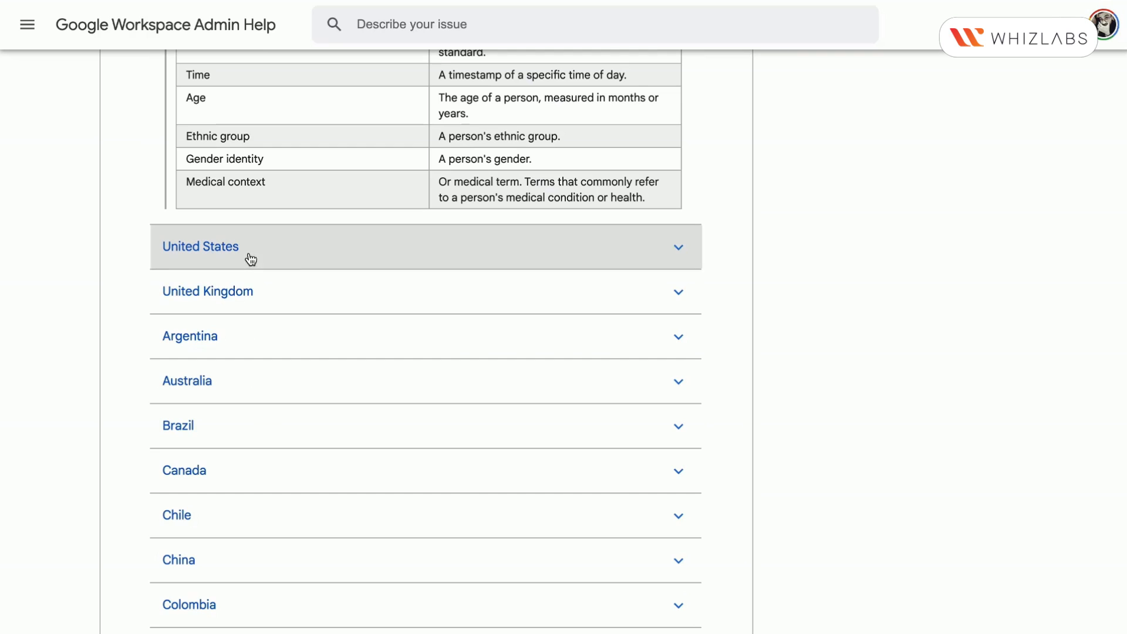
pyautogui.click(250, 256)
pyautogui.tripleClick(240, 302)
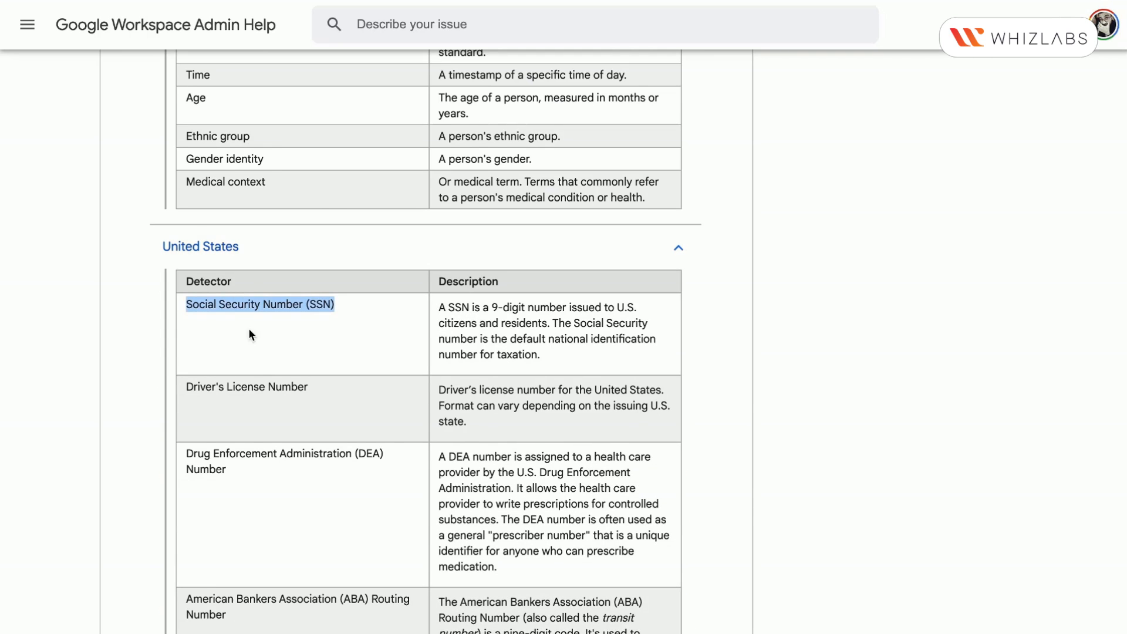
pyautogui.scroll(-8, 258, 375)
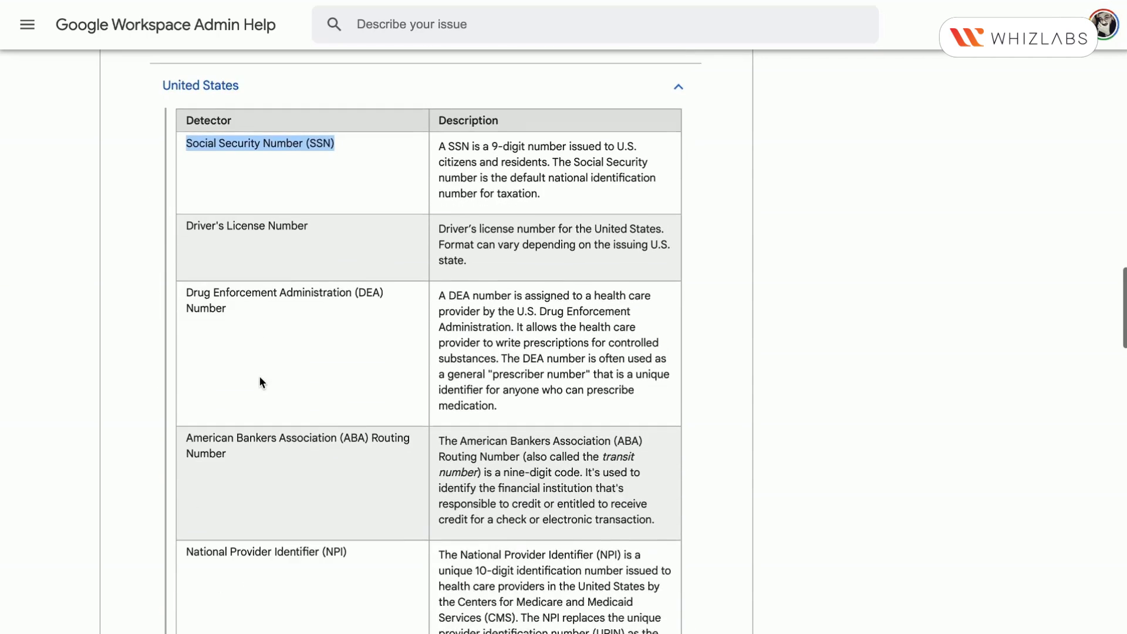
pyautogui.scroll(-8, 259, 376)
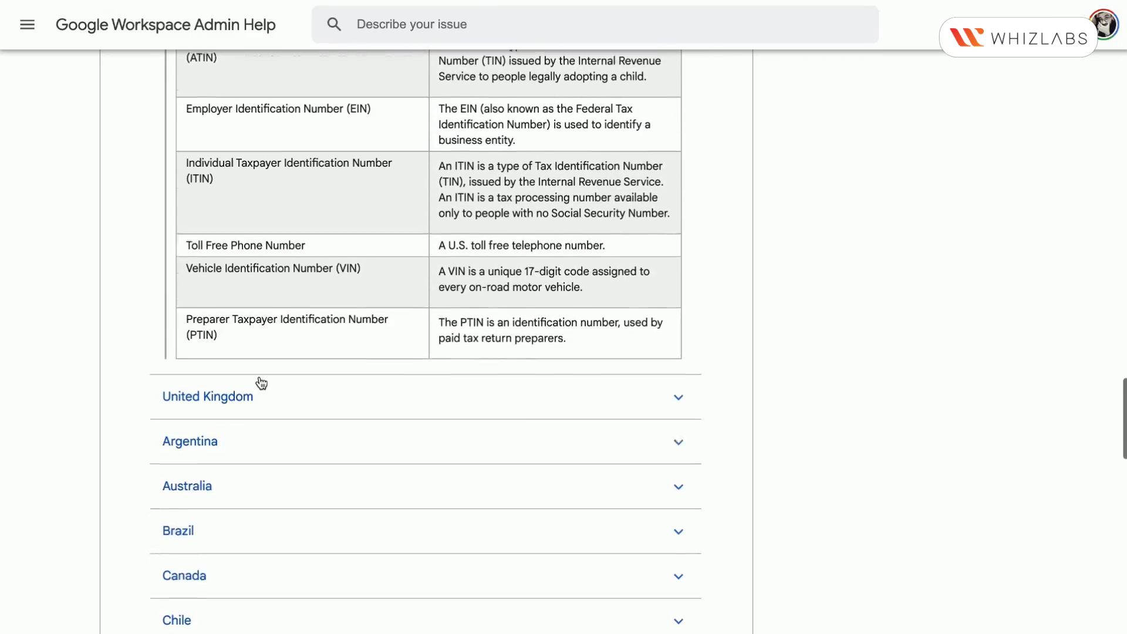
pyautogui.scroll(20, 261, 383)
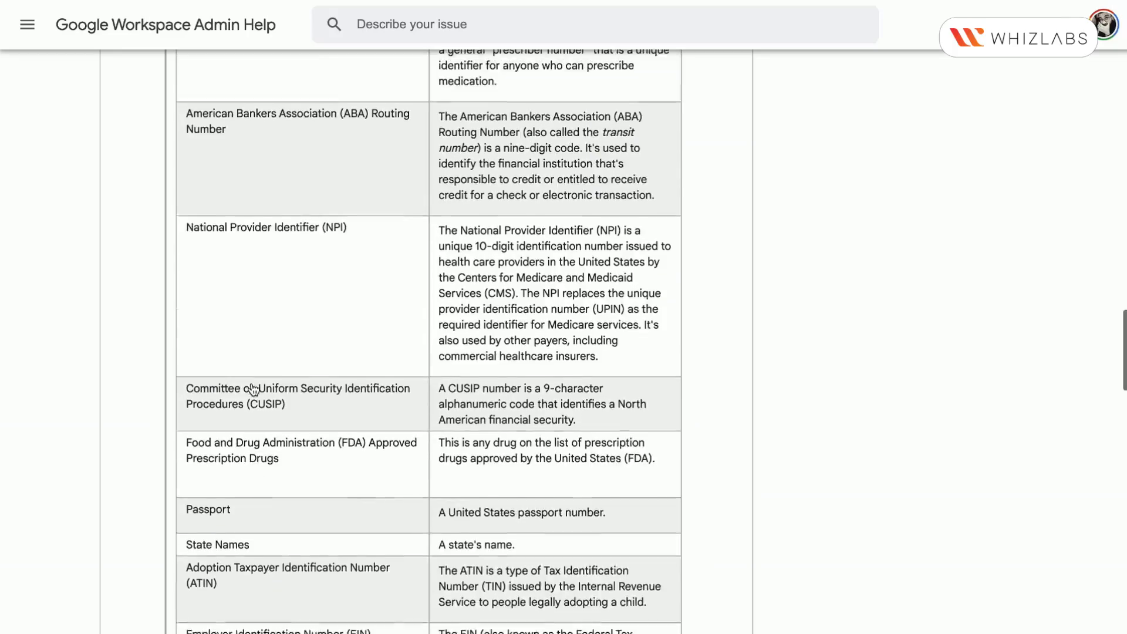
pyautogui.scroll(20, 253, 389)
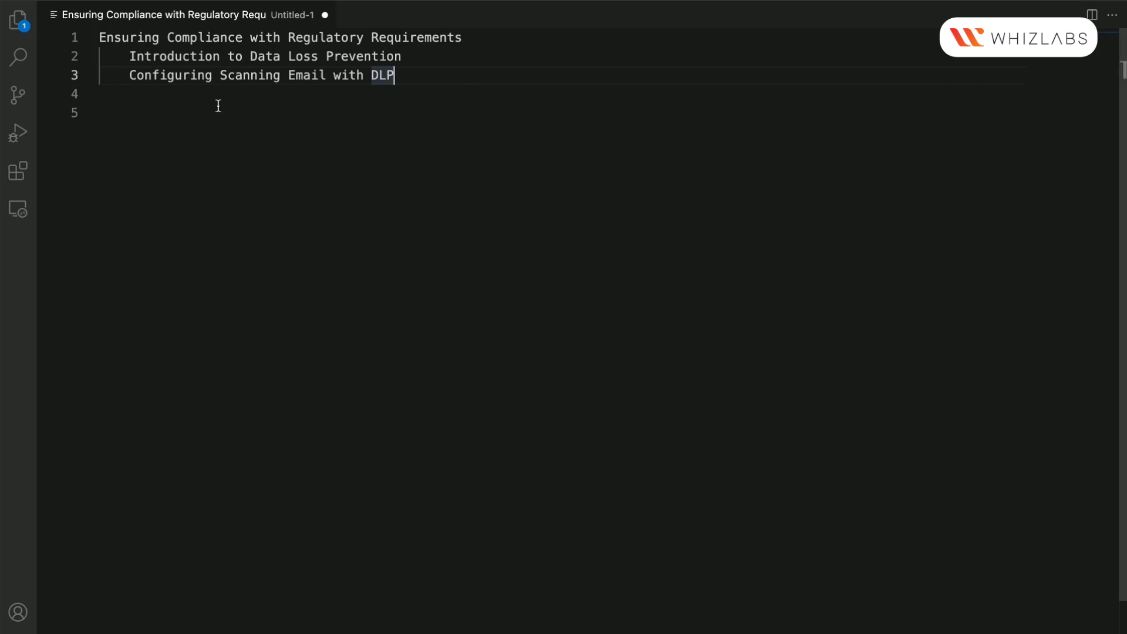
# Switch to the Visual Studio Code notes and review the "Ensuring Compliance with Regulatory Requirements" outline
pyautogui.click(217, 107)
pyautogui.moveTo(175, 38); pyautogui.dragTo(409, 39)
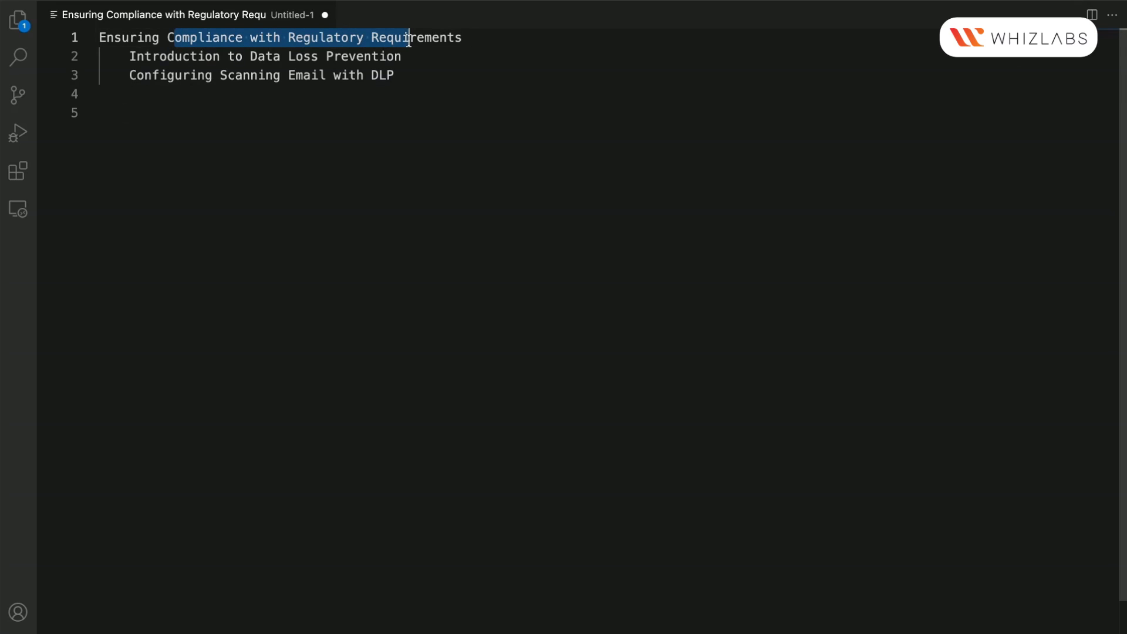
pyautogui.click(415, 111)
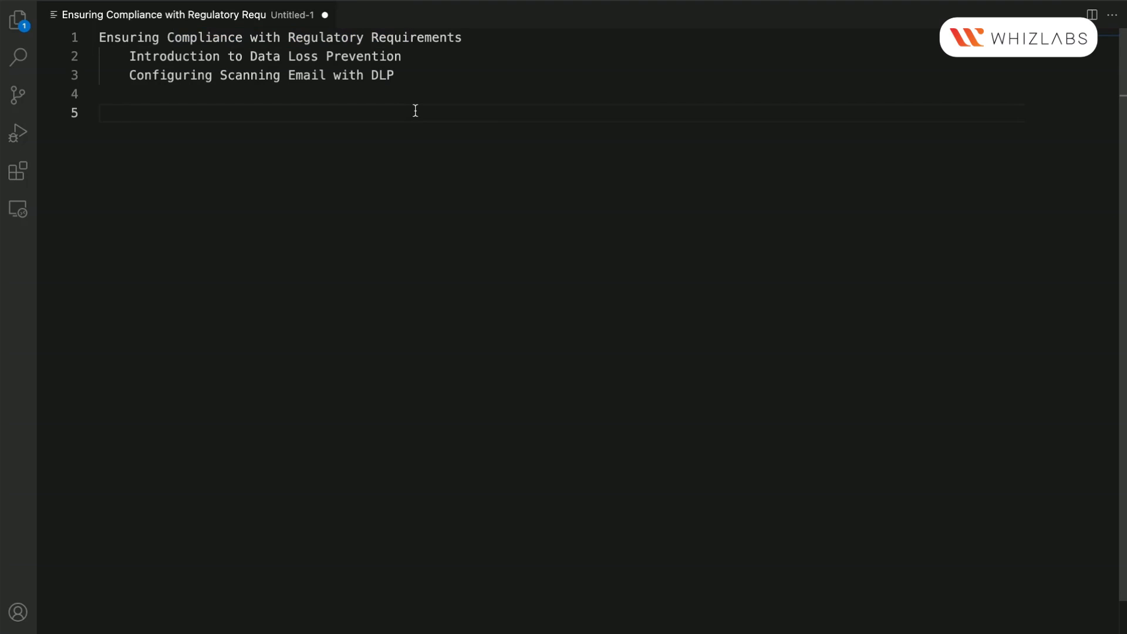